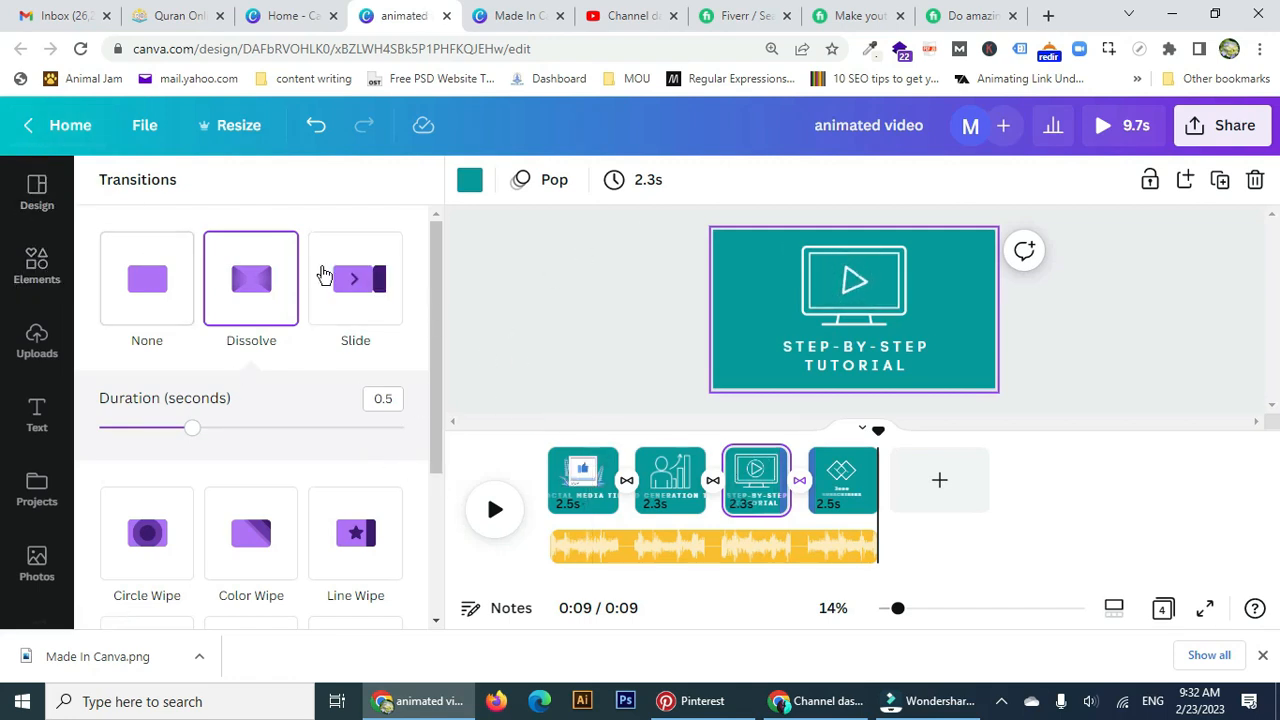
Leave the four-page 'animated video' design and return to the Canva home page.
left_click(33, 130)
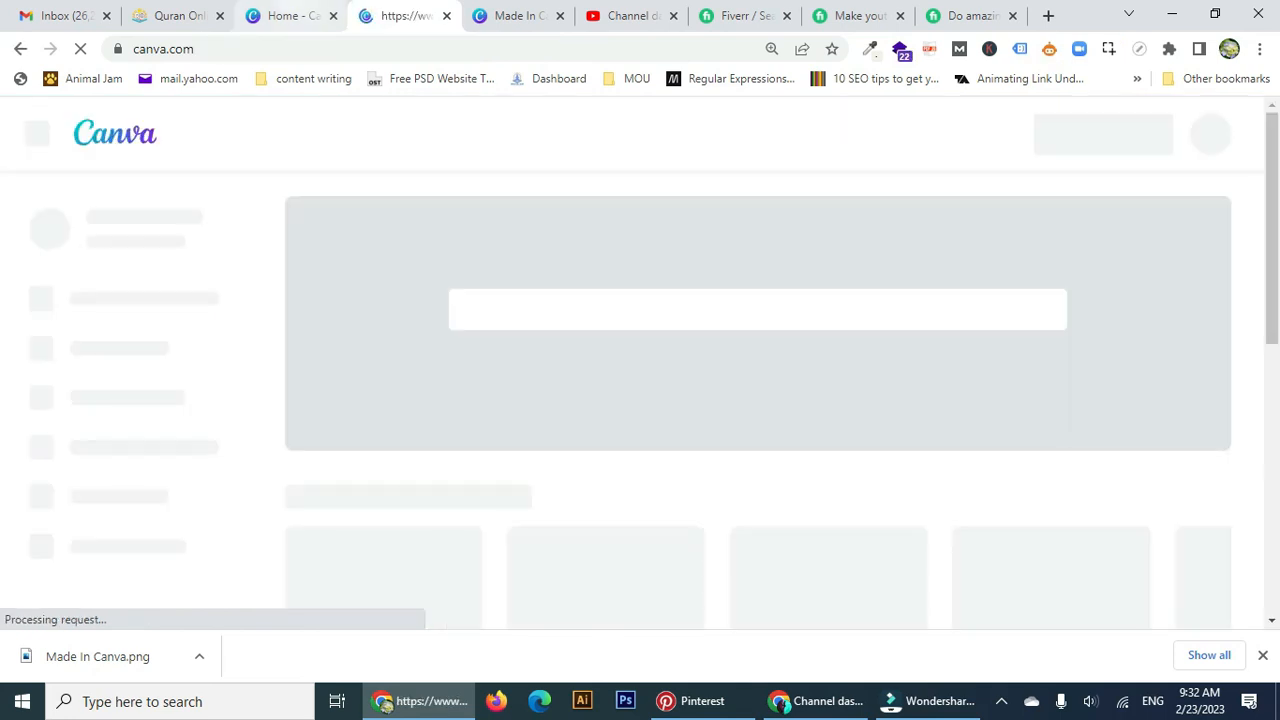
Search 'video' on the home page and create a new blank 1920 × 1080 video design.
left_click(287, 16)
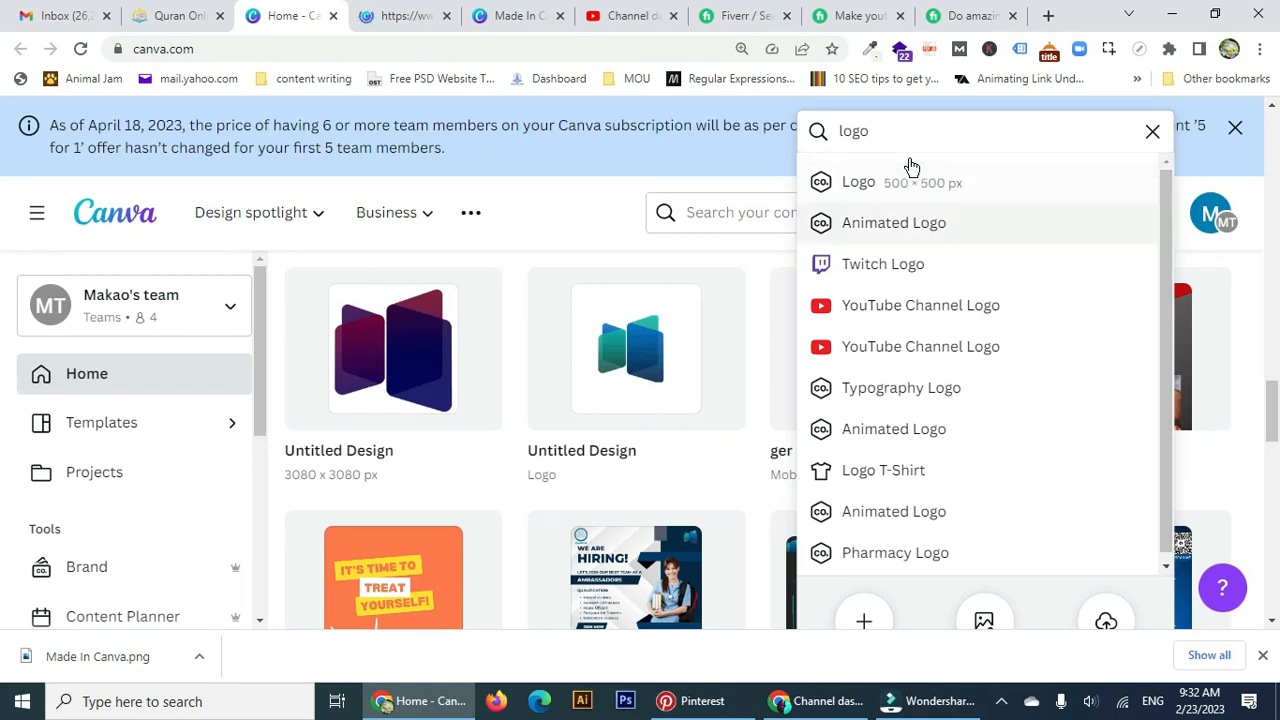
left_click(1093, 132)
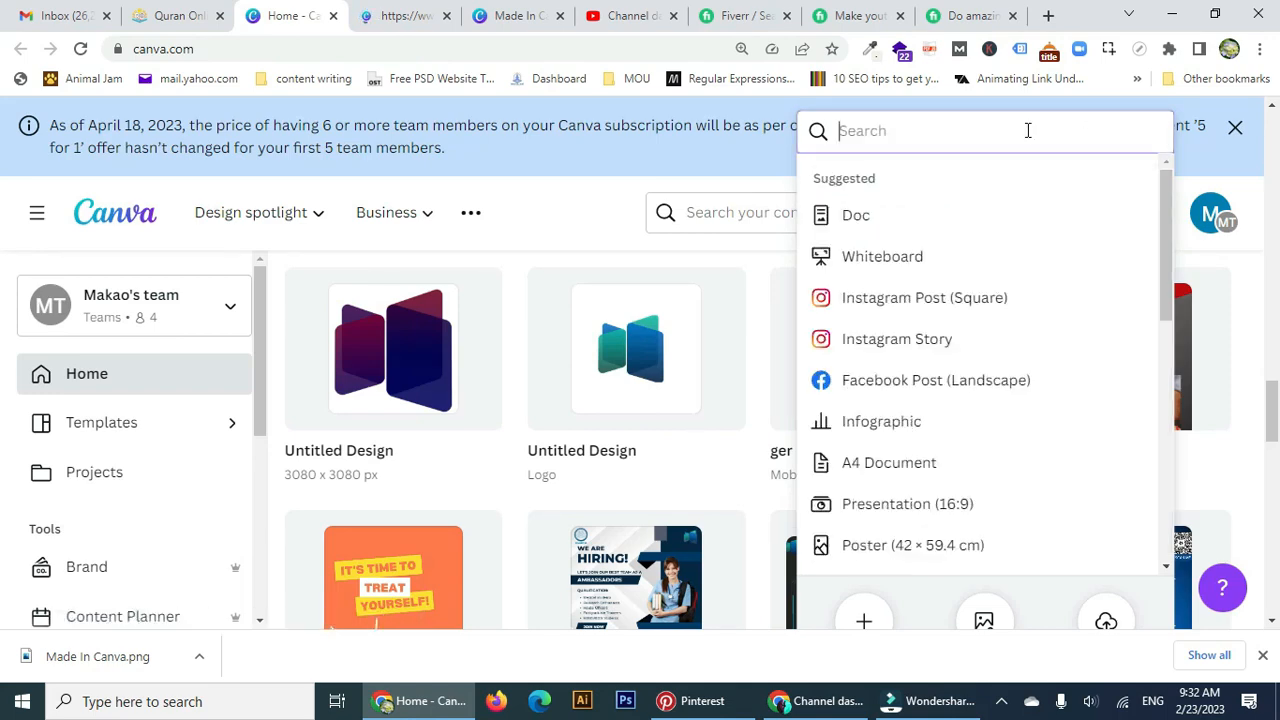
type("video")
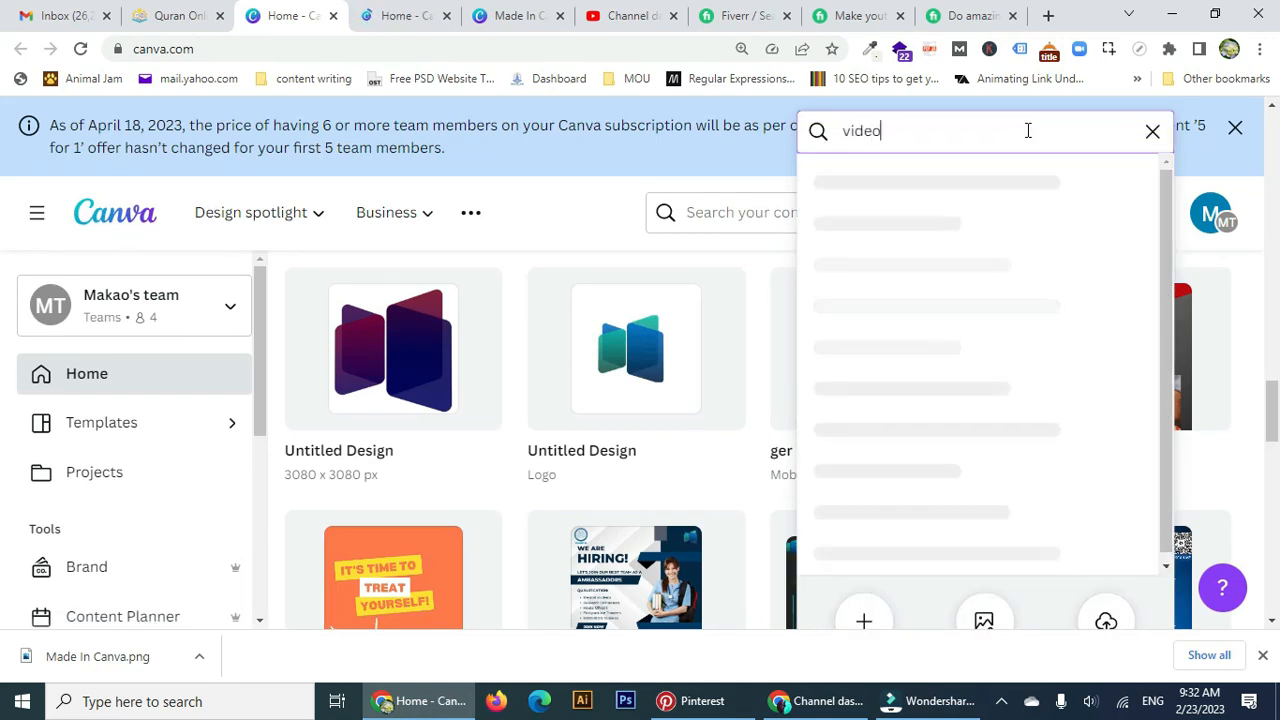
left_click(960, 186)
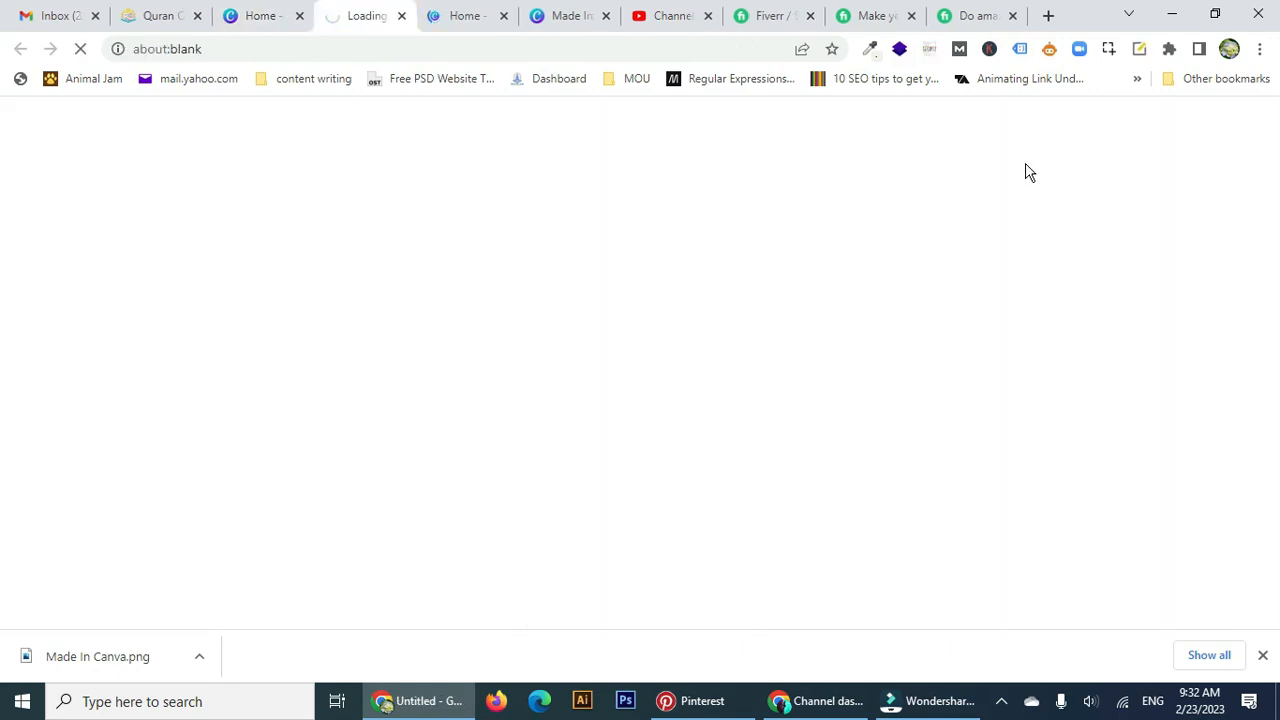
left_click(258, 17)
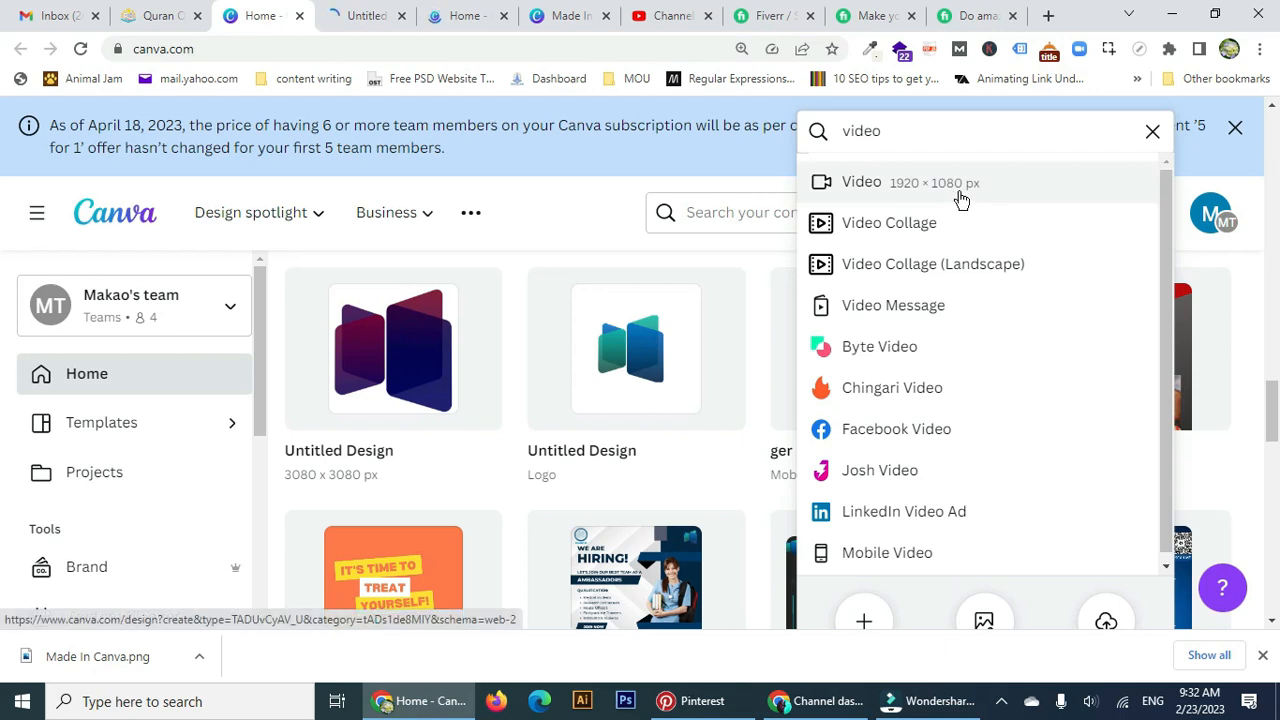
left_click(365, 17)
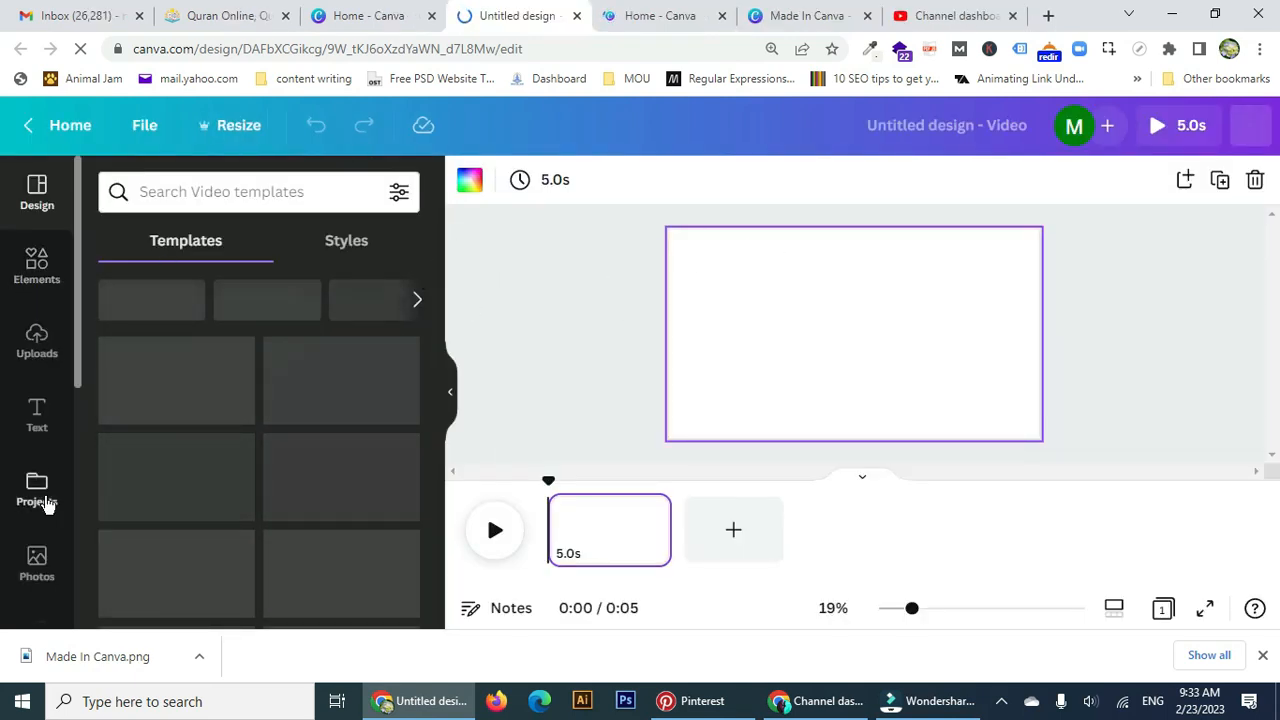
Fill the blank page's background with the teal colour from the palette.
scroll(77, 497, "down", 1)
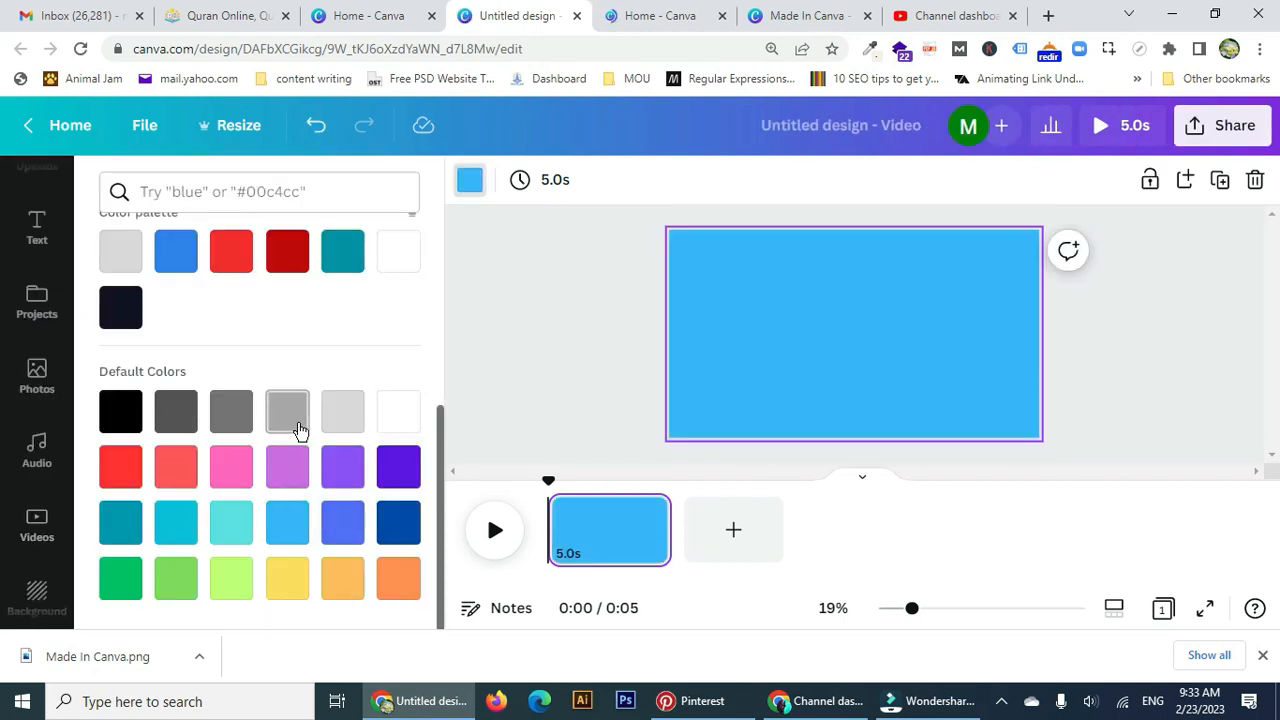
scroll(310, 400, "up", 1)
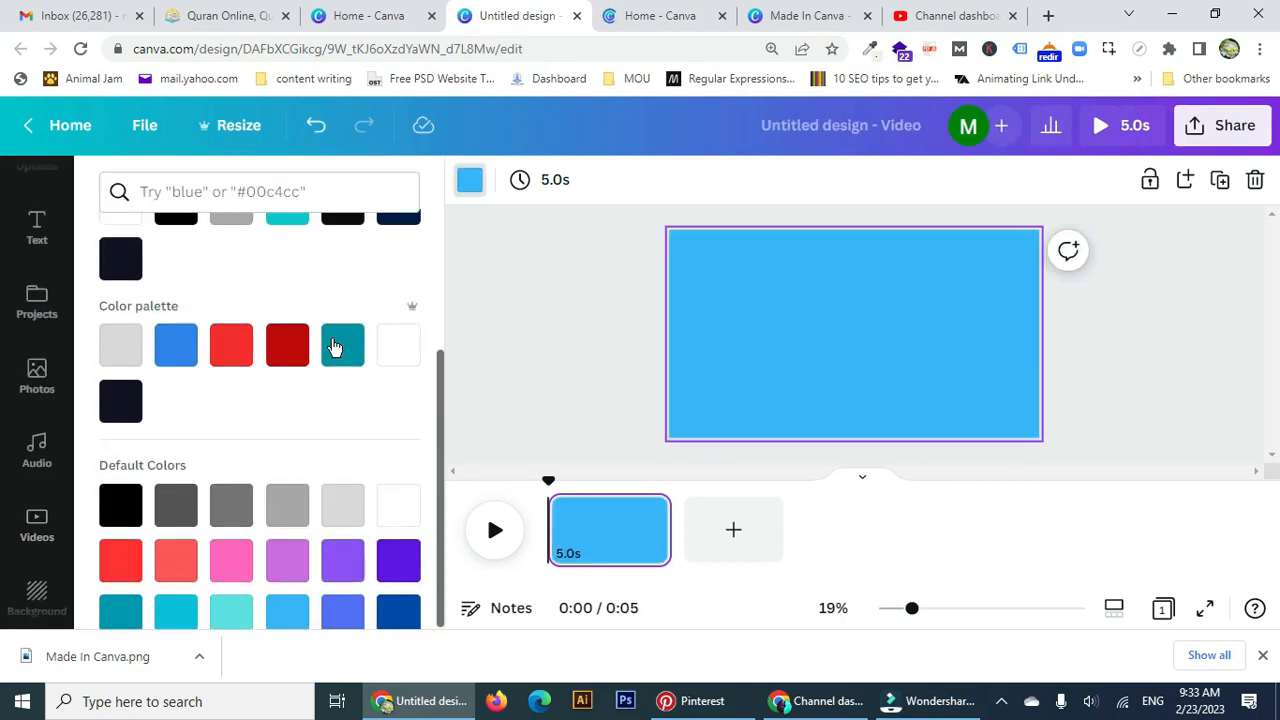
left_click(348, 344)
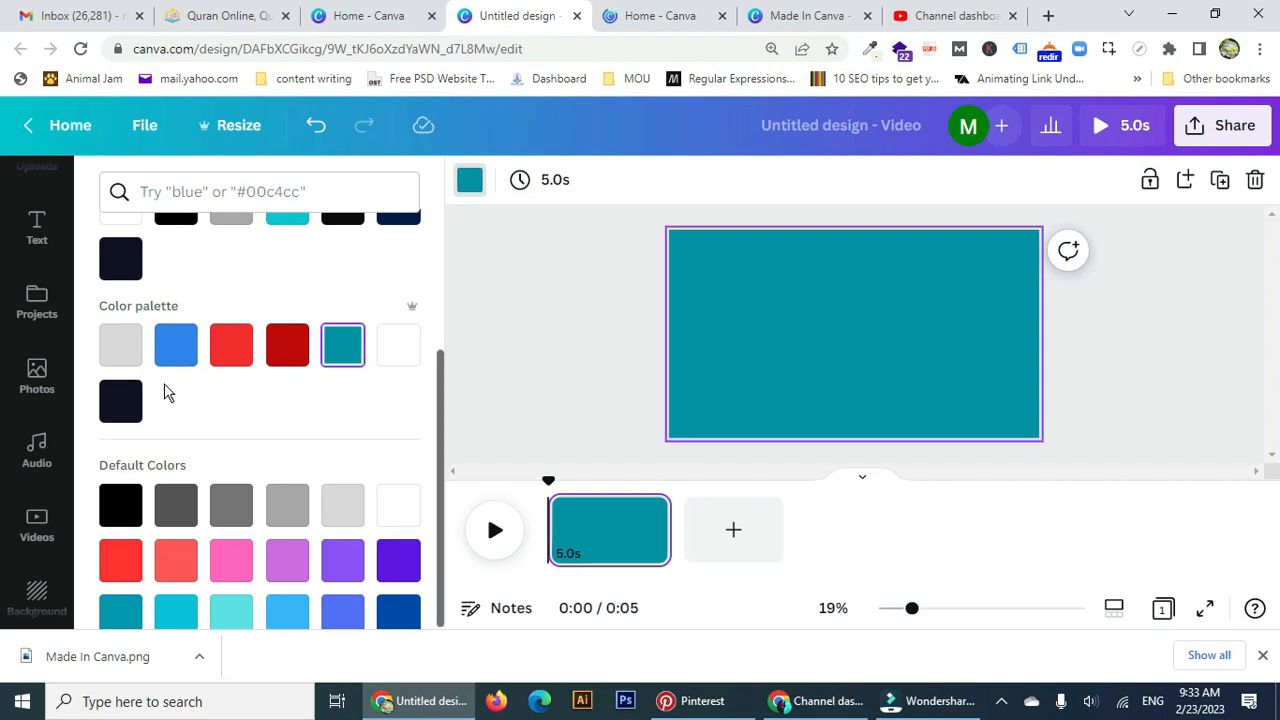
scroll(160, 400, "up", 2)
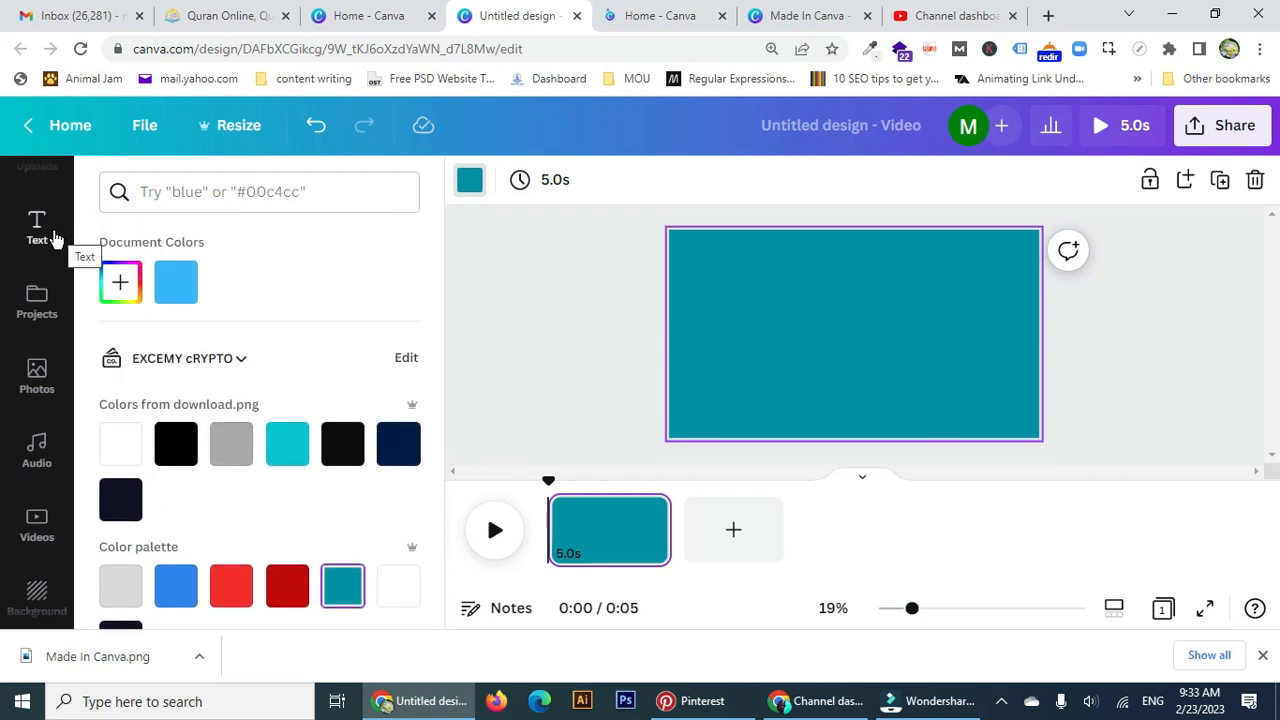
left_click(55, 237)
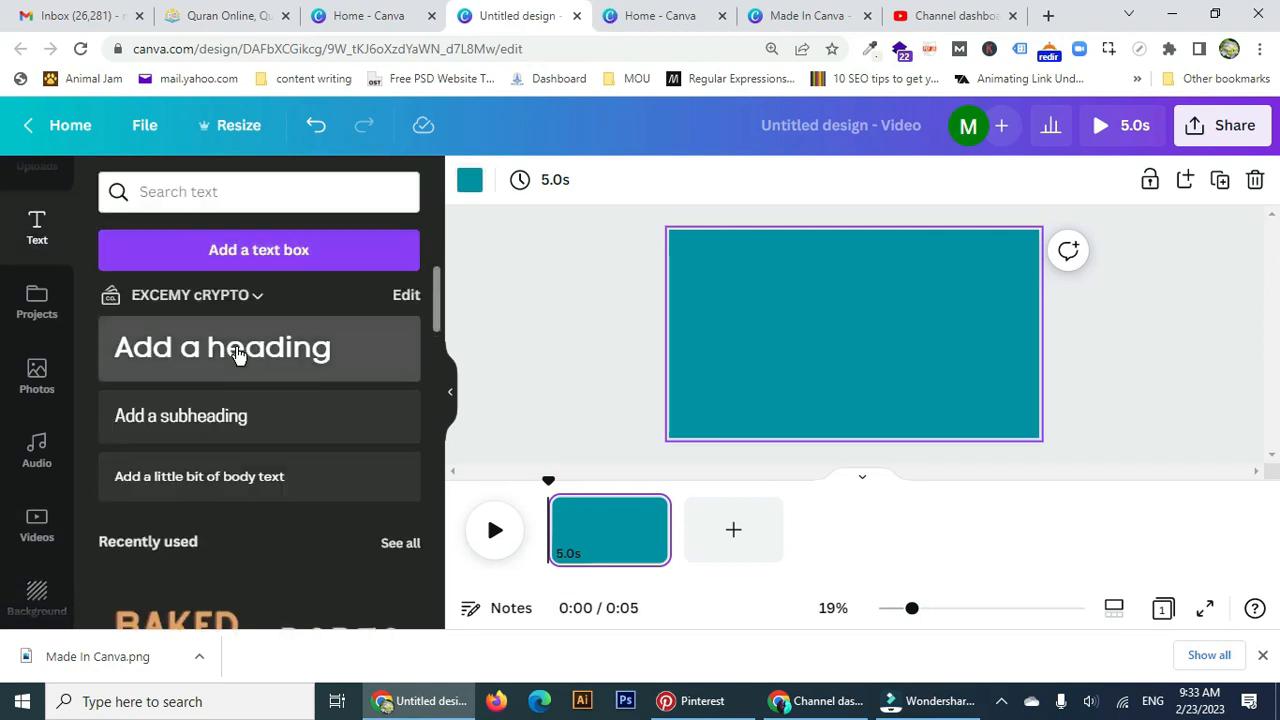
Add a heading and replace its placeholder text with 'Social Media Tips'.
left_click(237, 355)
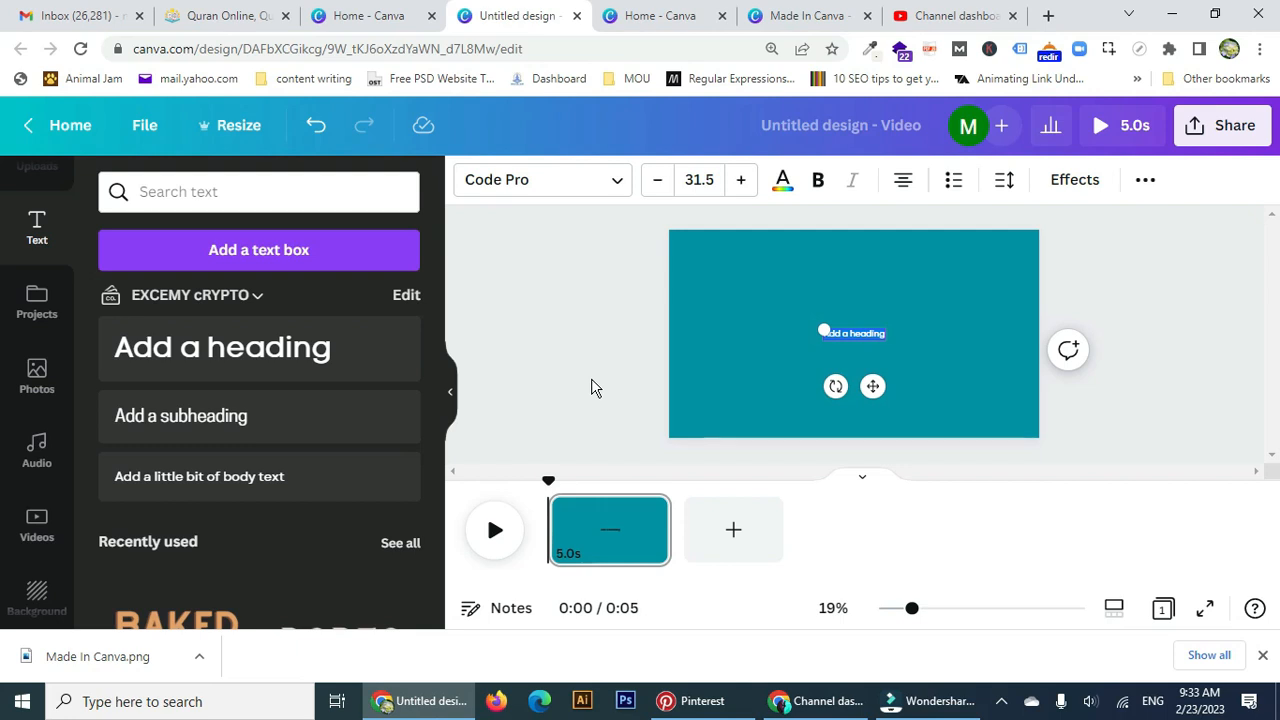
key("BackSpace")
type("Social Media Tips")
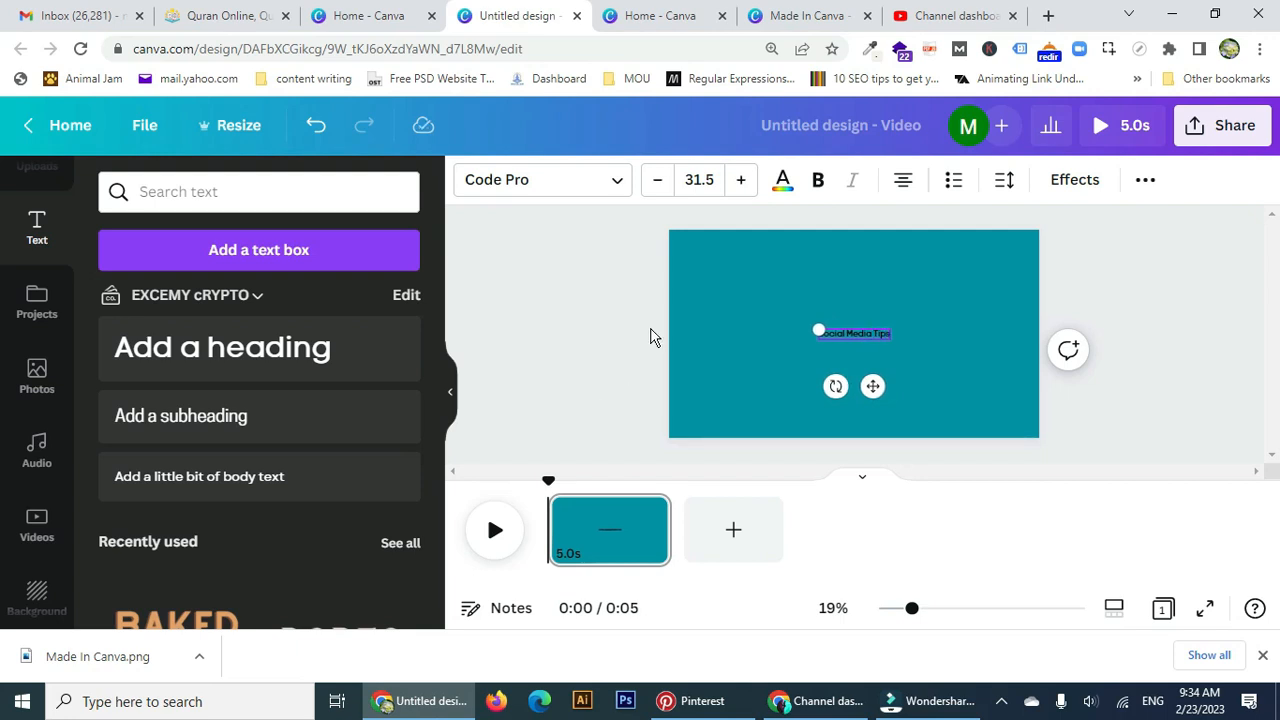
Change the heading font to Lato and its colour to white.
left_click(628, 181)
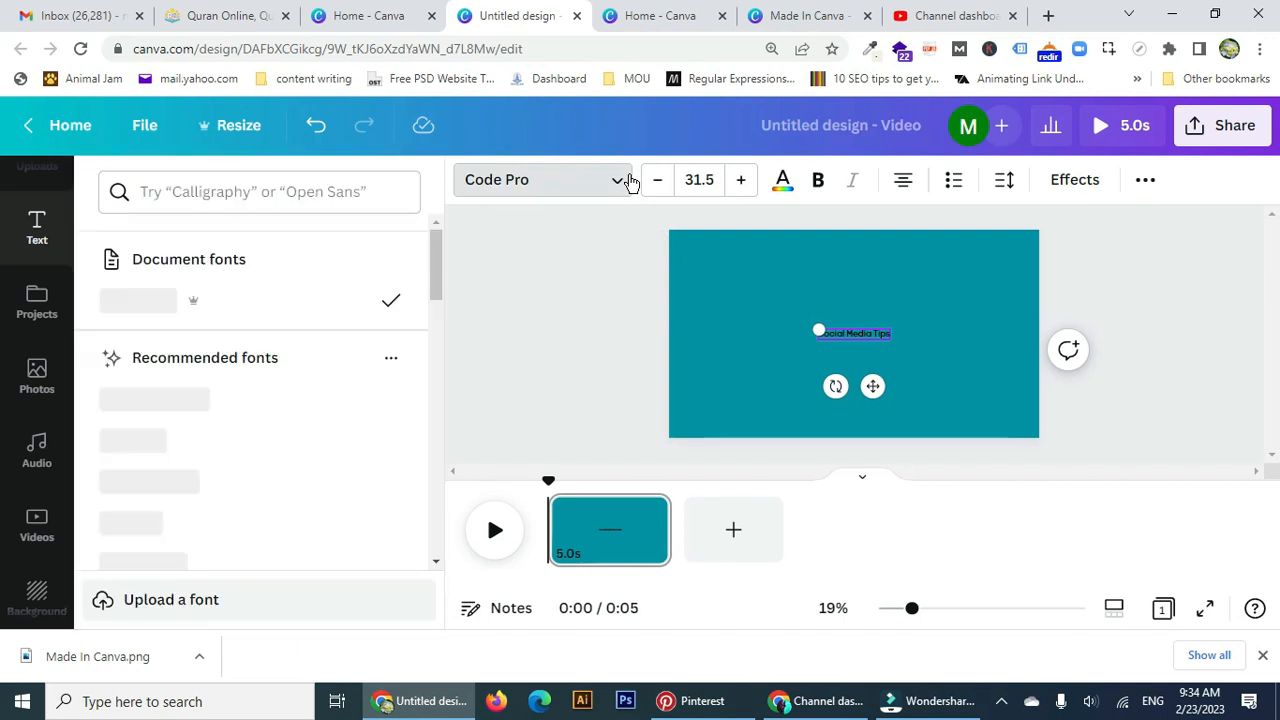
left_click(378, 194)
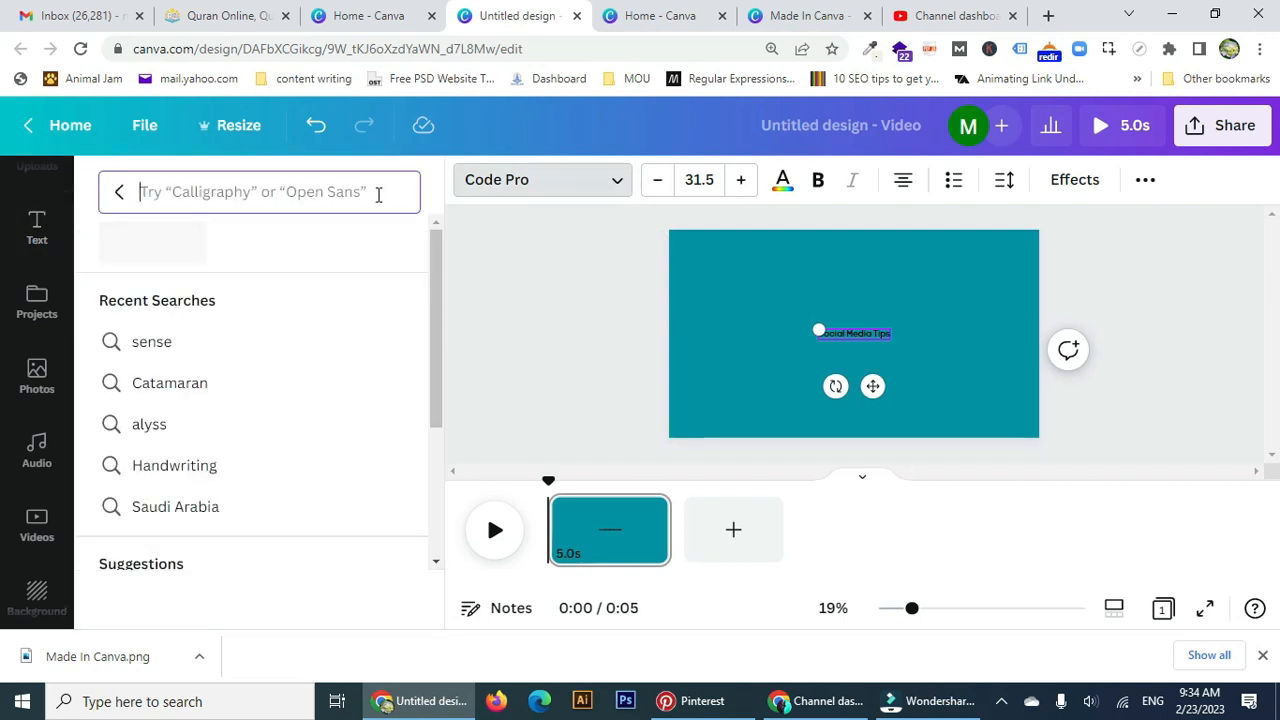
type("lato")
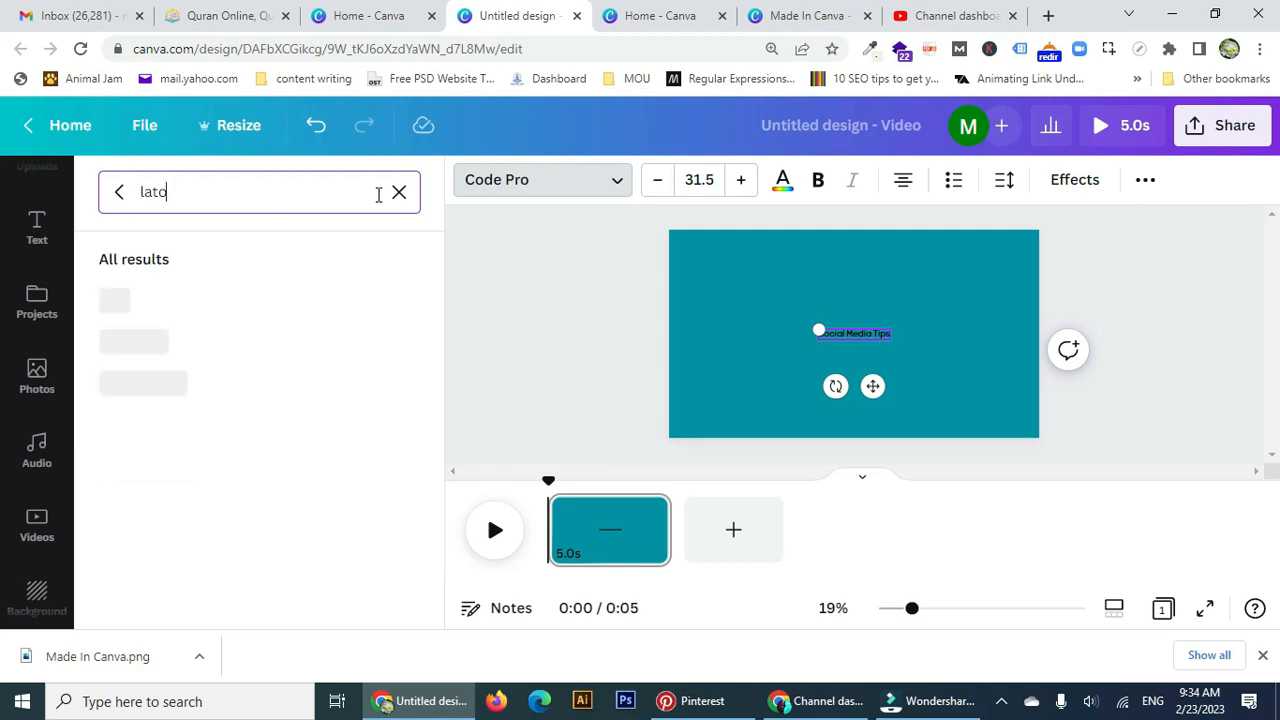
left_click(139, 311)
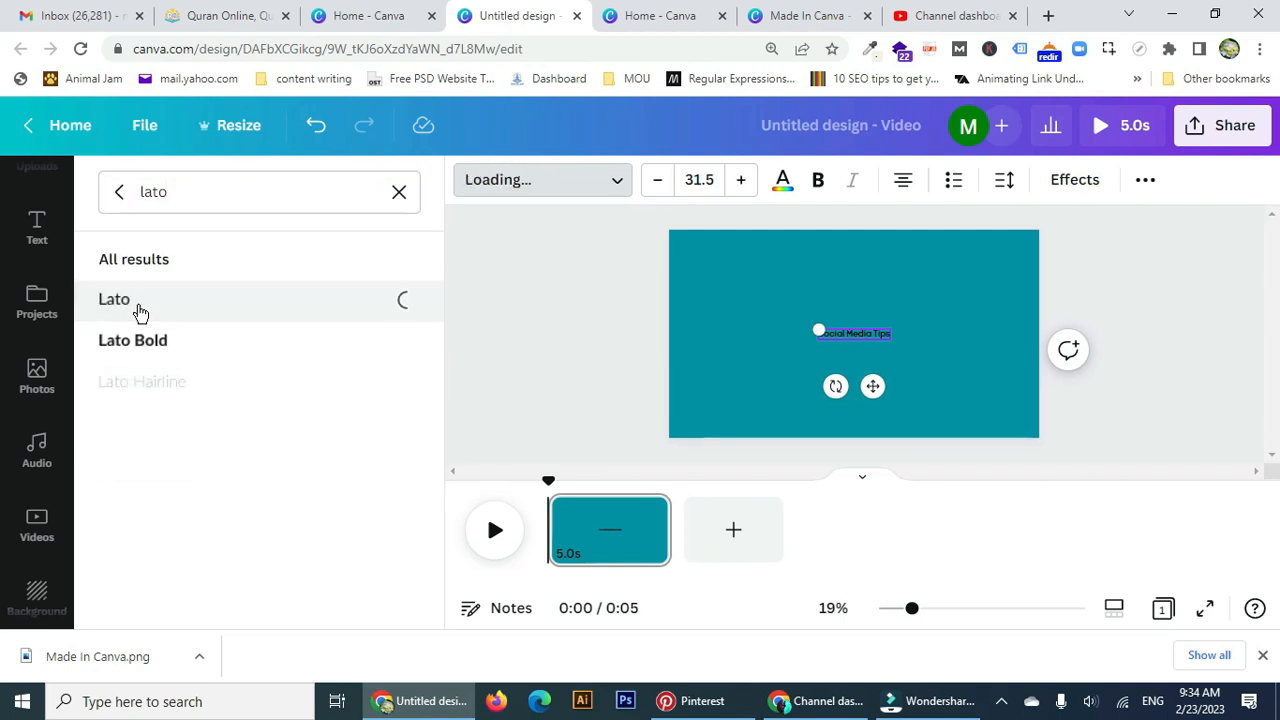
left_click(781, 182)
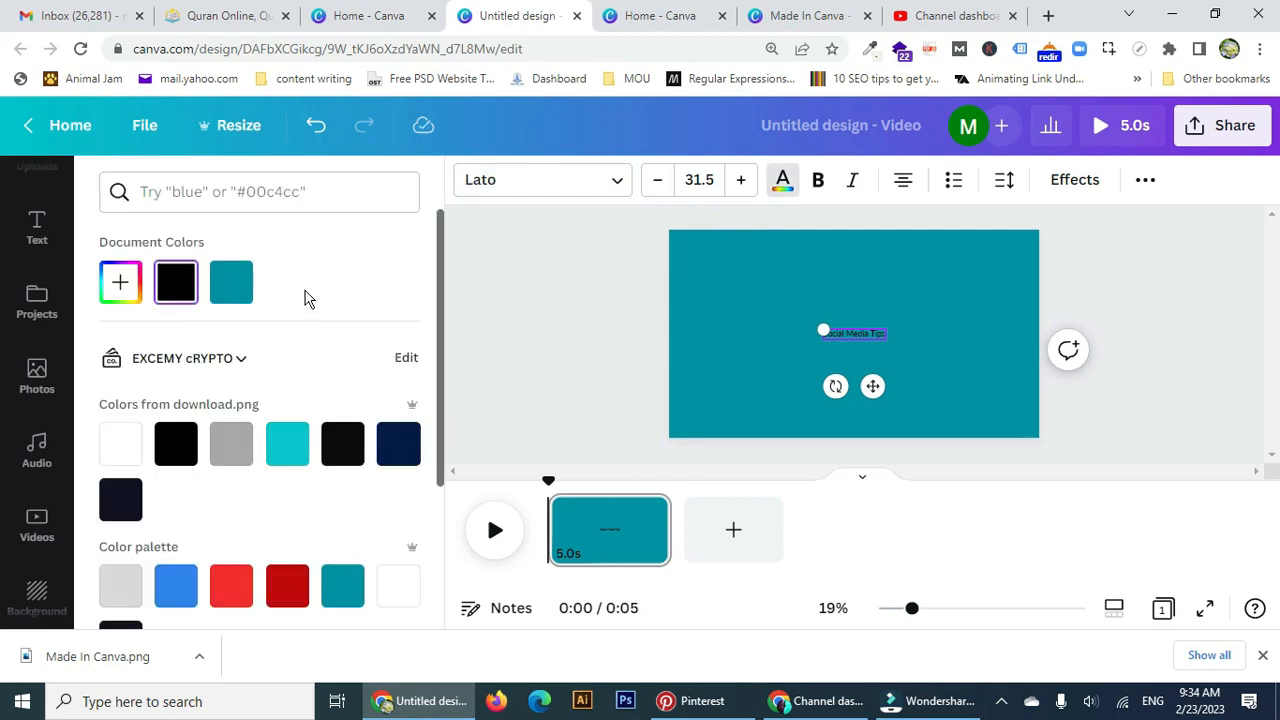
left_click(120, 455)
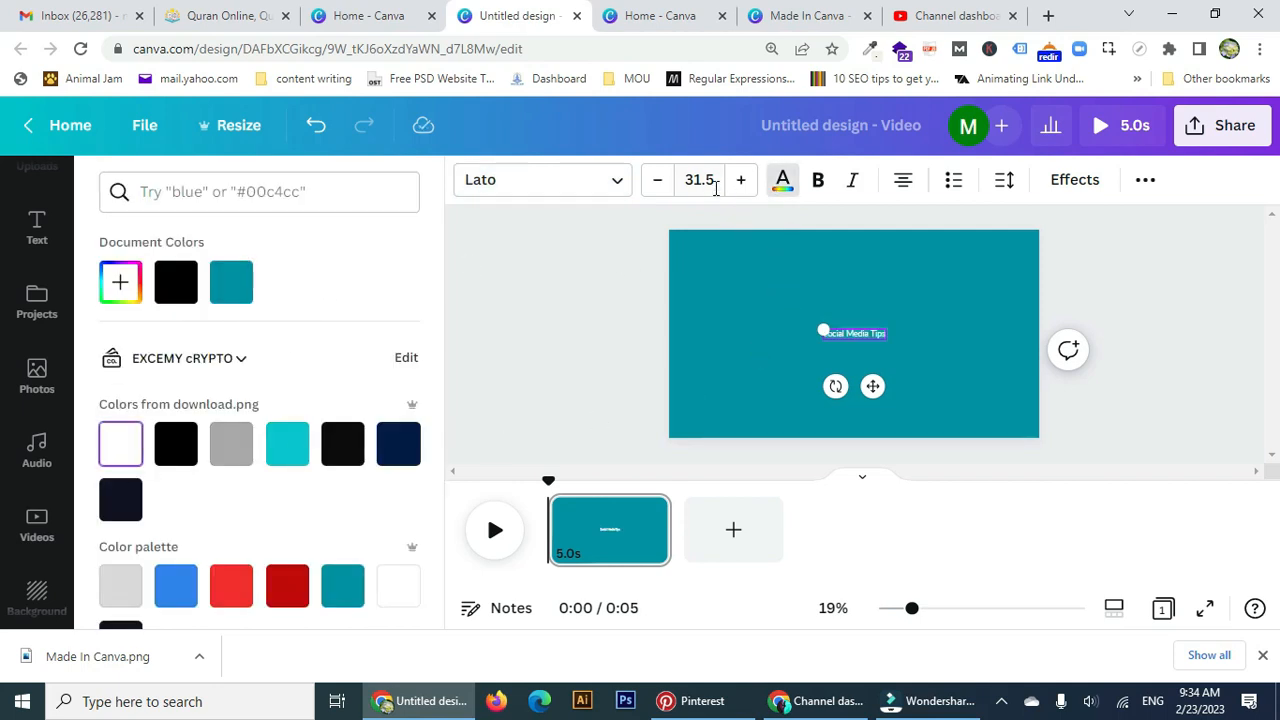
Set the heading's font size to 70.
left_click(678, 188)
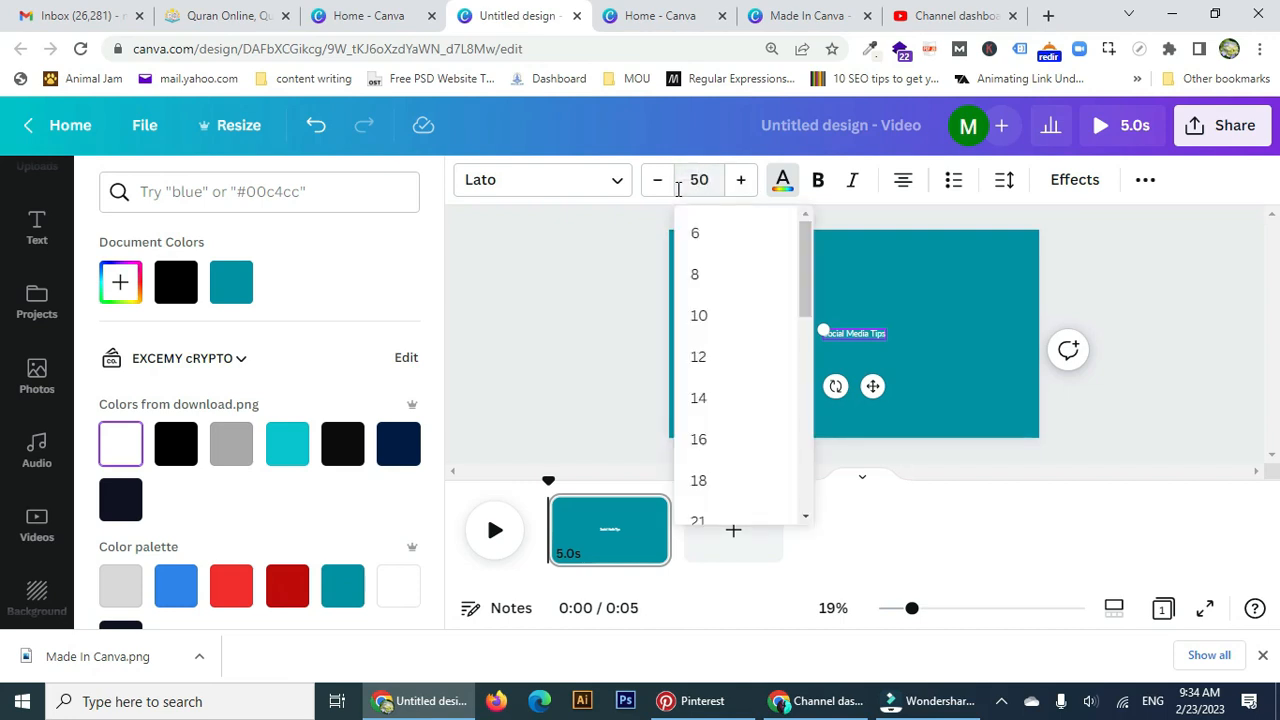
key("Return")
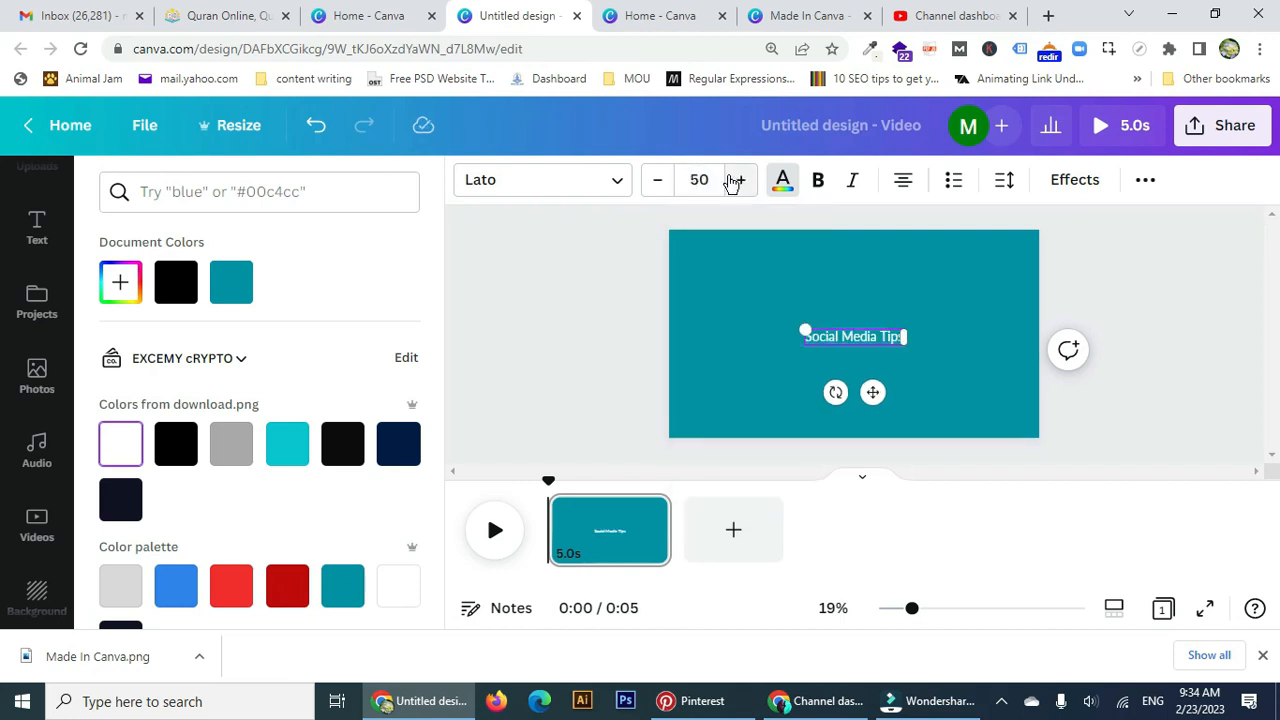
left_click(693, 182)
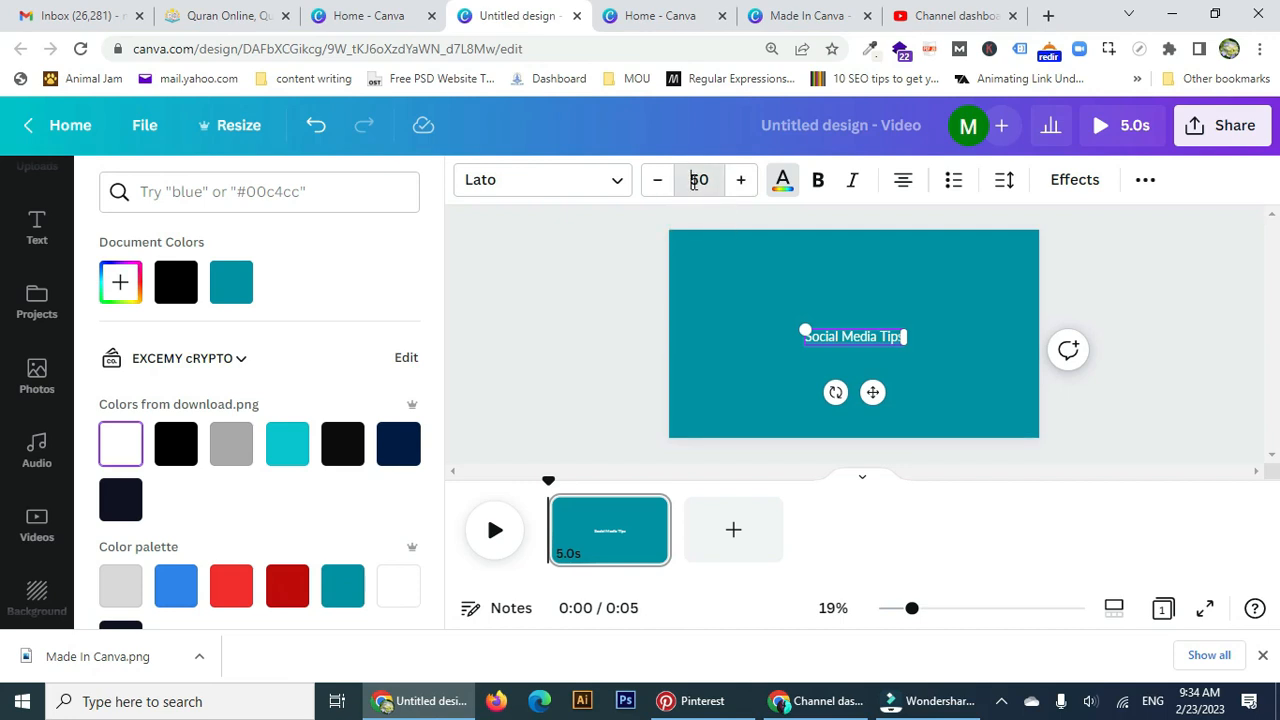
double_click(697, 182)
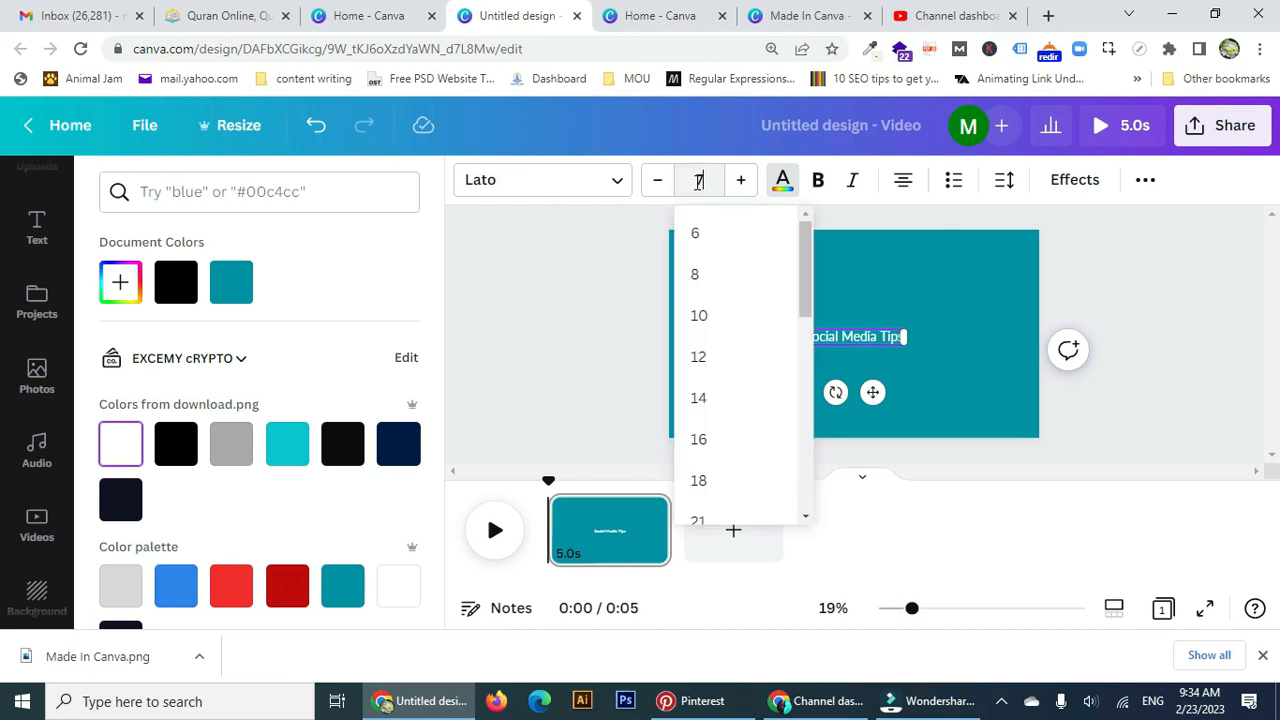
type("70")
key("Return")
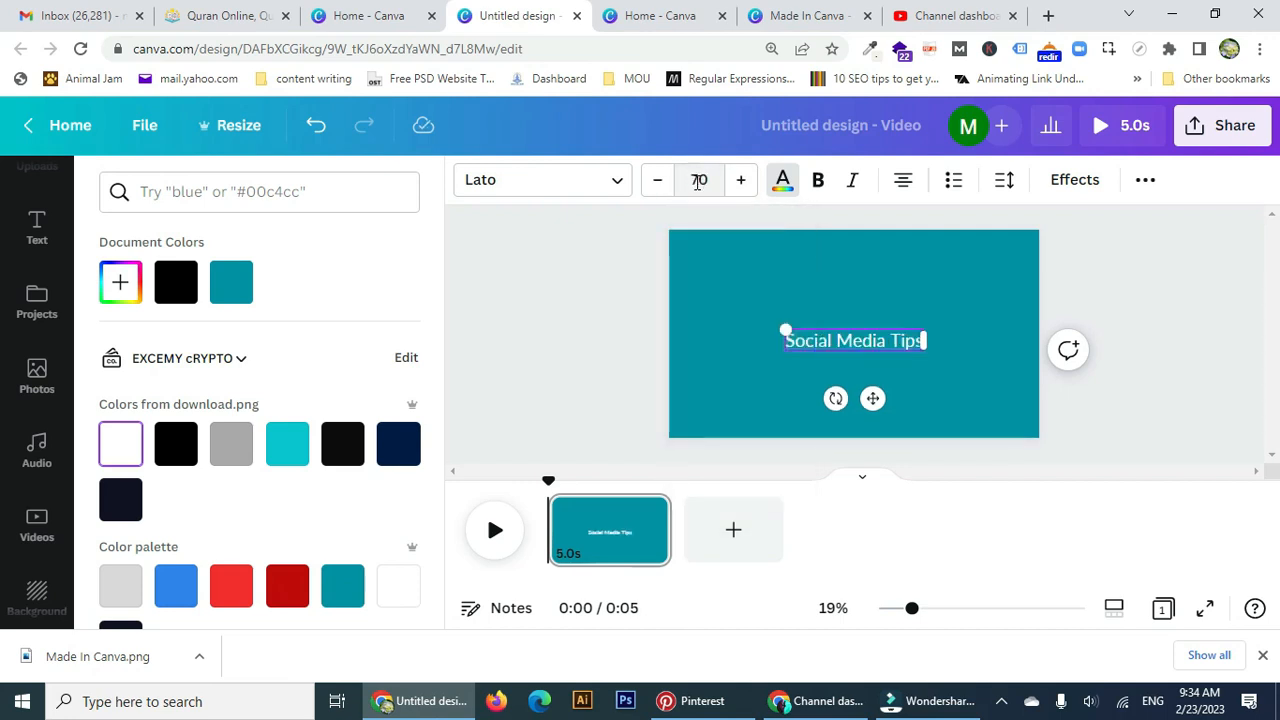
Set letter spacing to 125, anchor the text box to the top, and drag the heading below centre.
left_click(1006, 181)
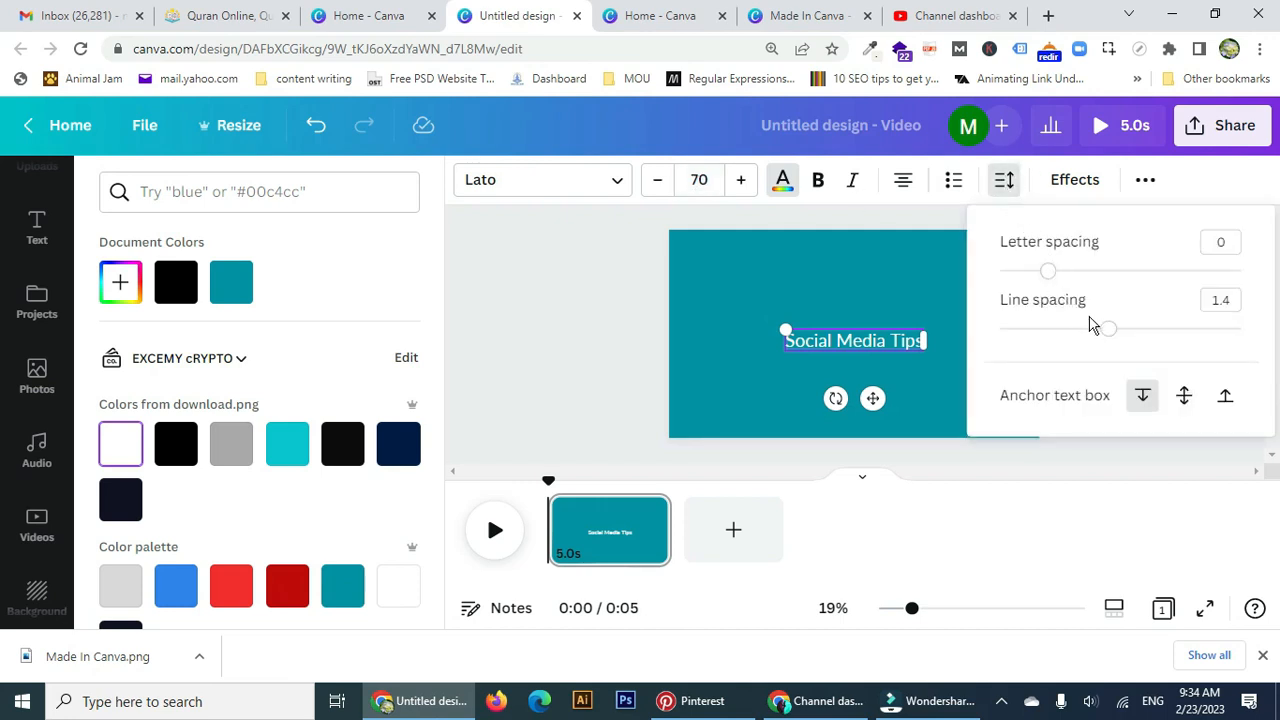
left_click_drag(1049, 272, 1081, 284)
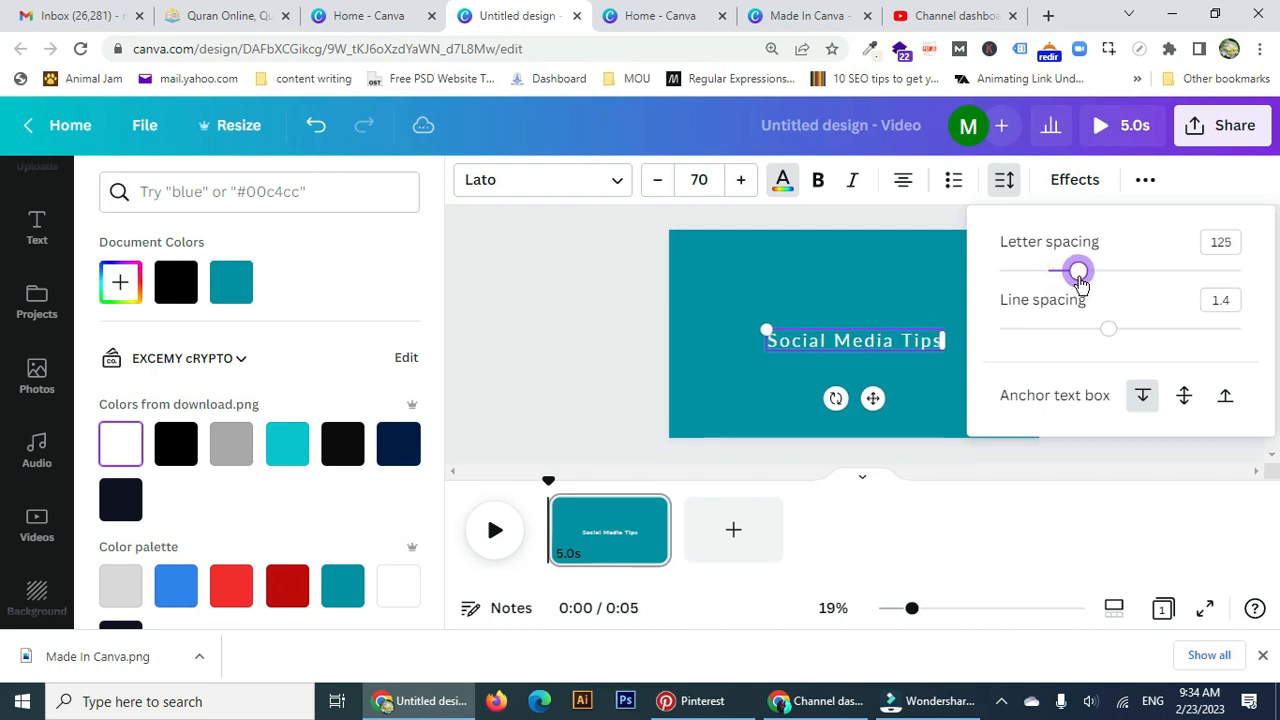
left_click(1223, 399)
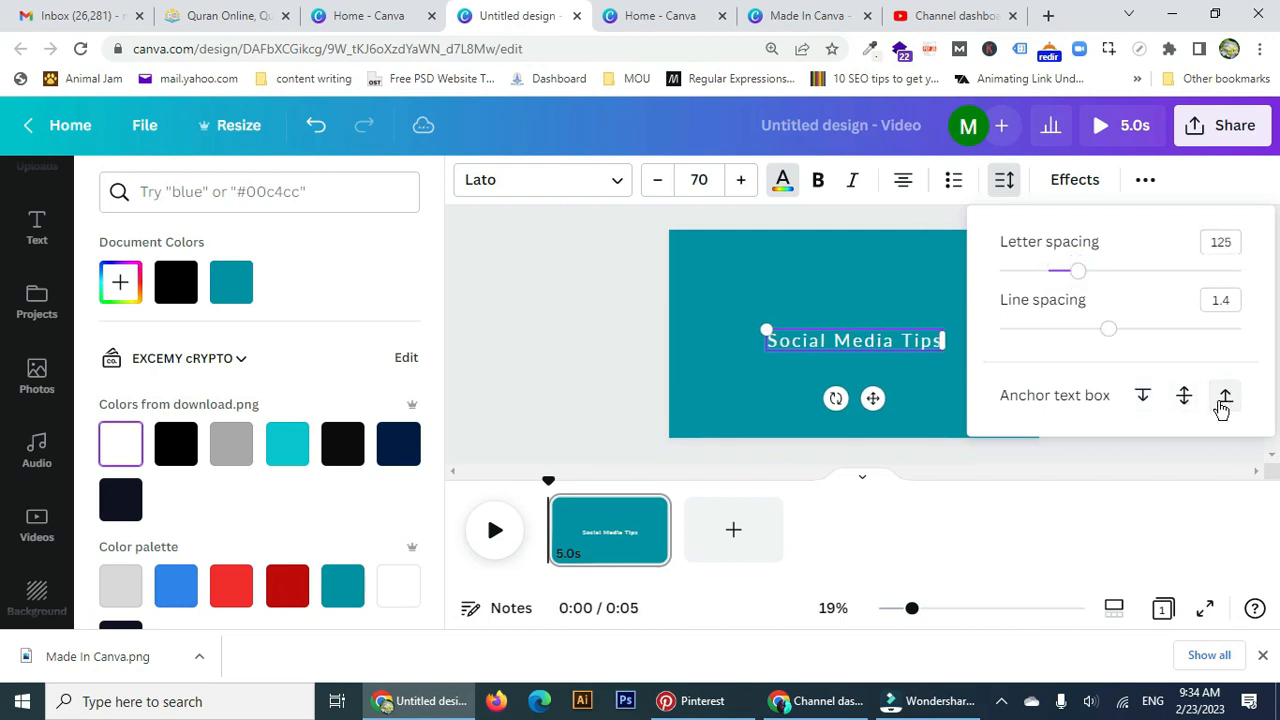
left_click_drag(872, 398, 883, 442)
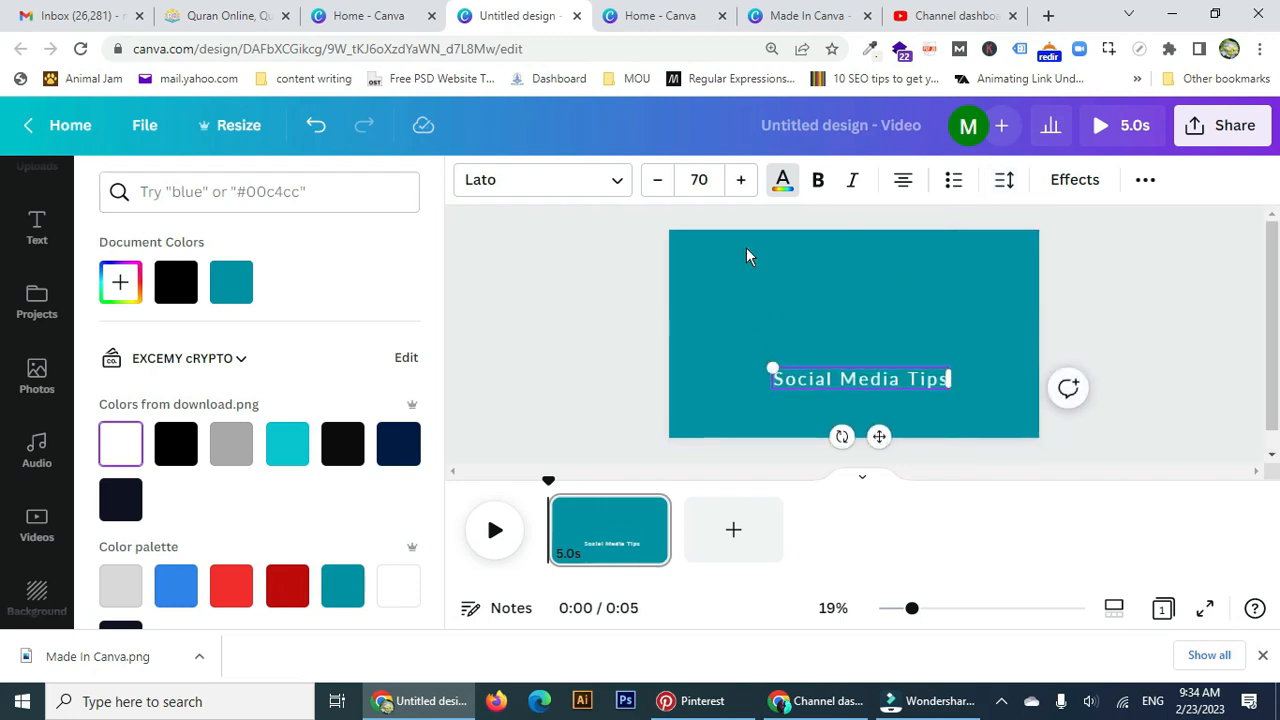
Add the recently used thumbs-up graphic, shrink it and centre it above the title.
scroll(37, 440, "up", 3)
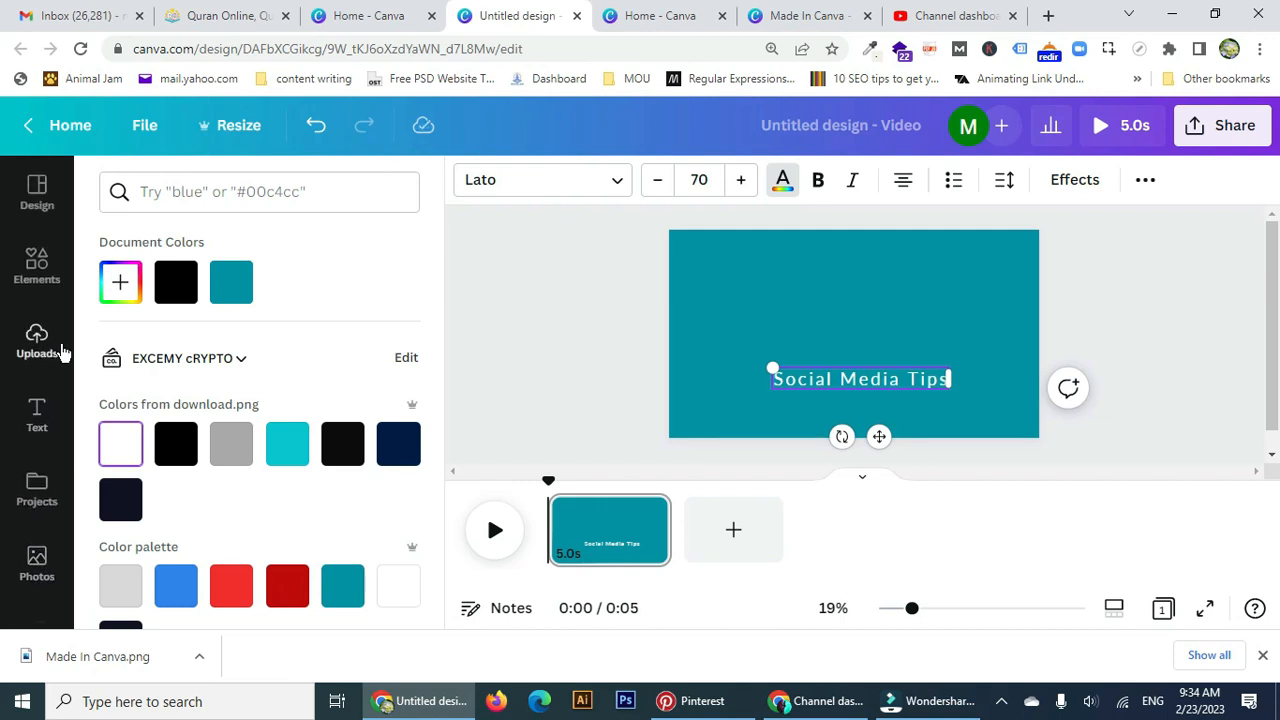
left_click(37, 268)
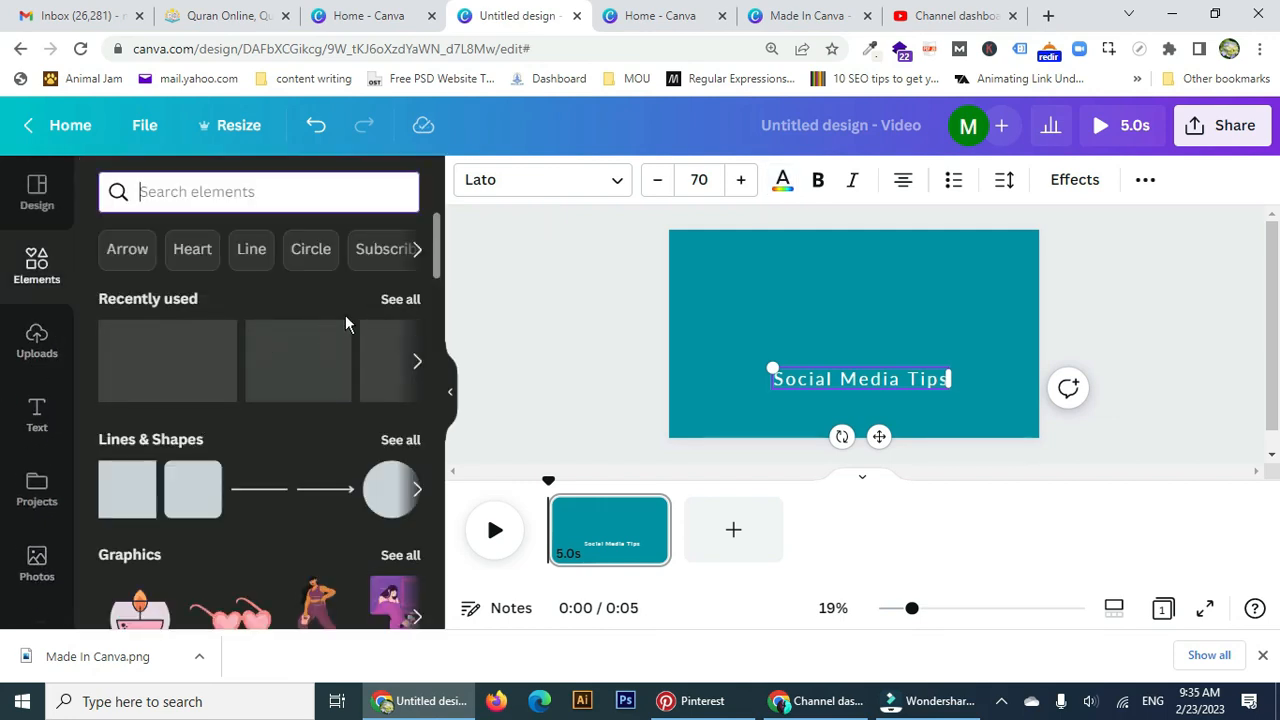
left_click(400, 300)
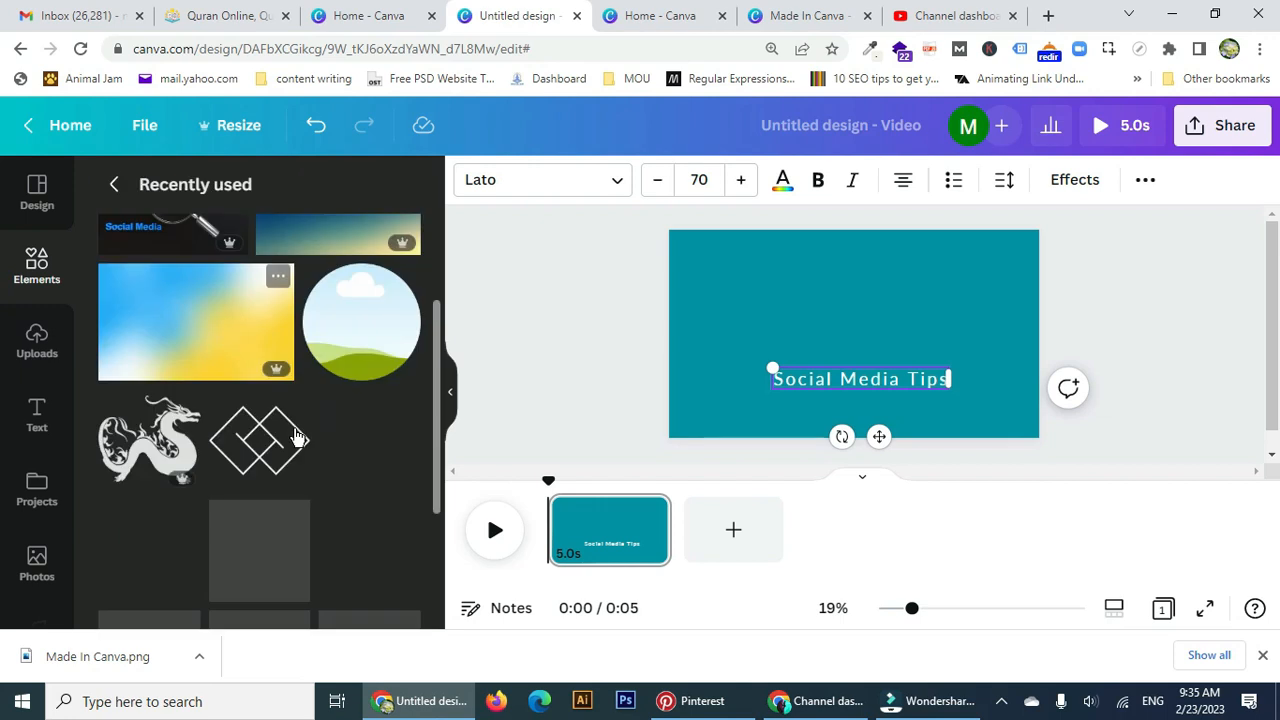
scroll(296, 437, "down", 1)
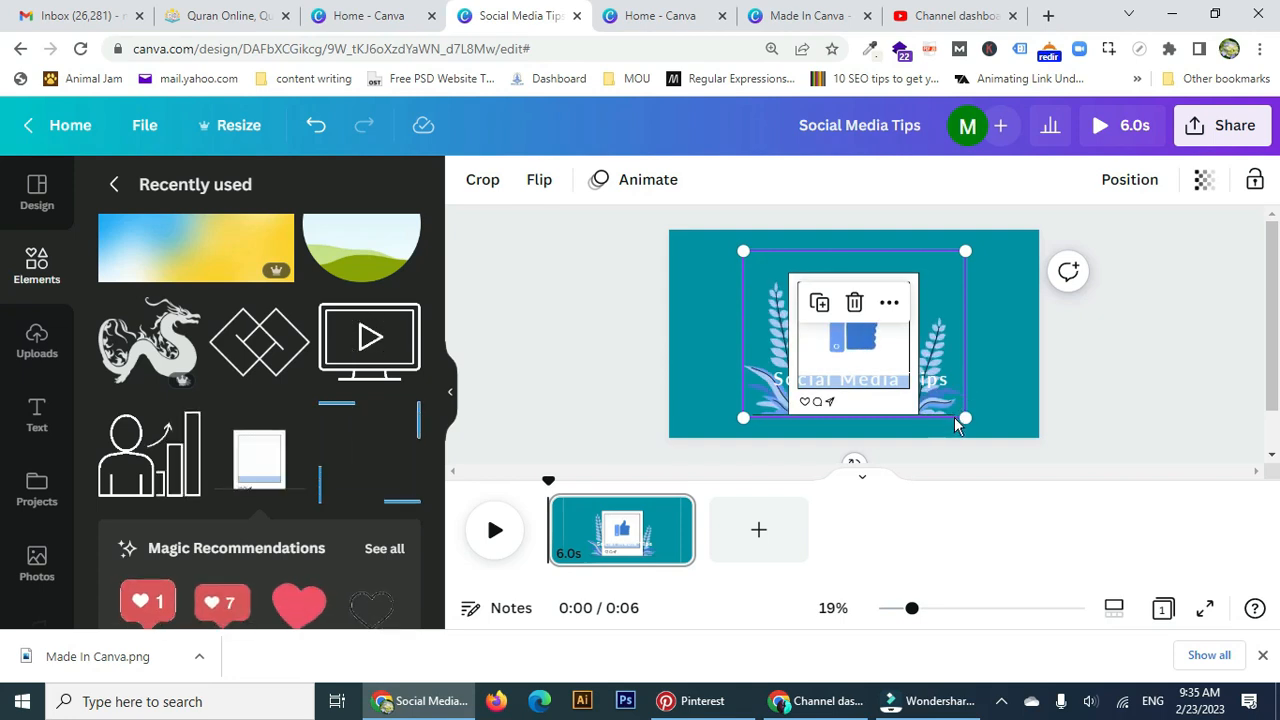
left_click_drag(965, 418, 890, 360)
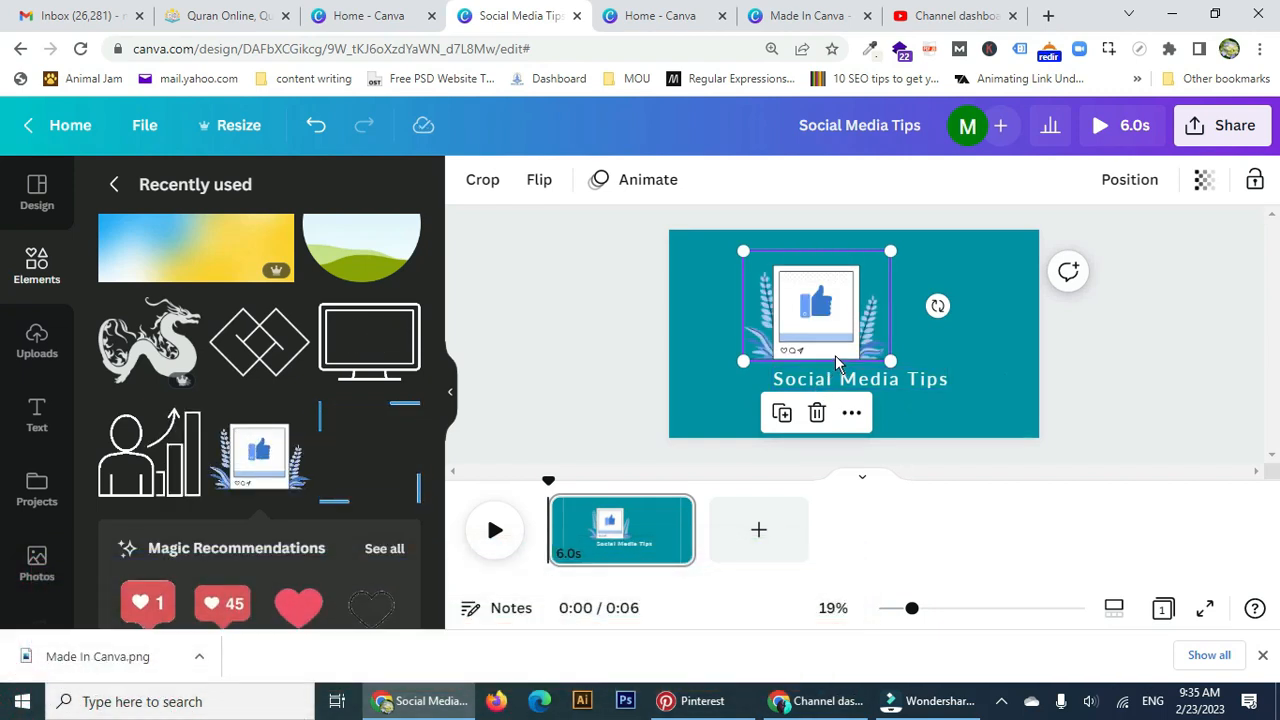
left_click_drag(835, 355, 870, 350)
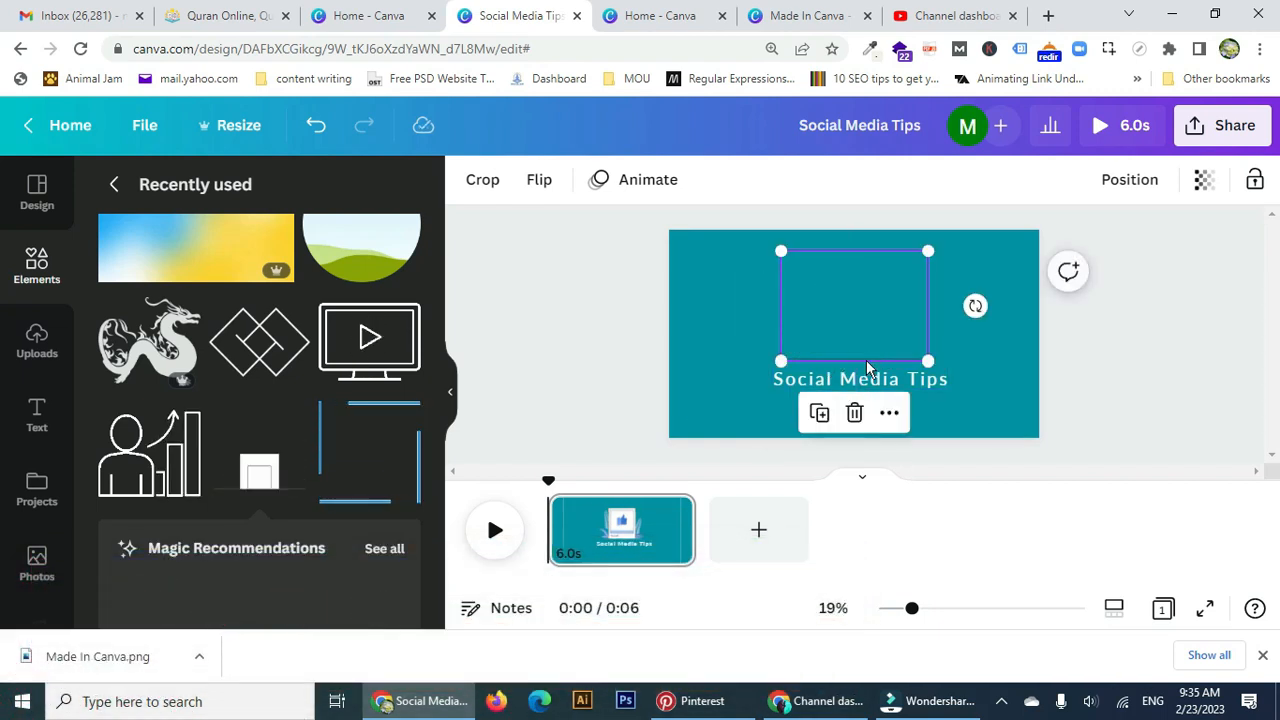
left_click(988, 388)
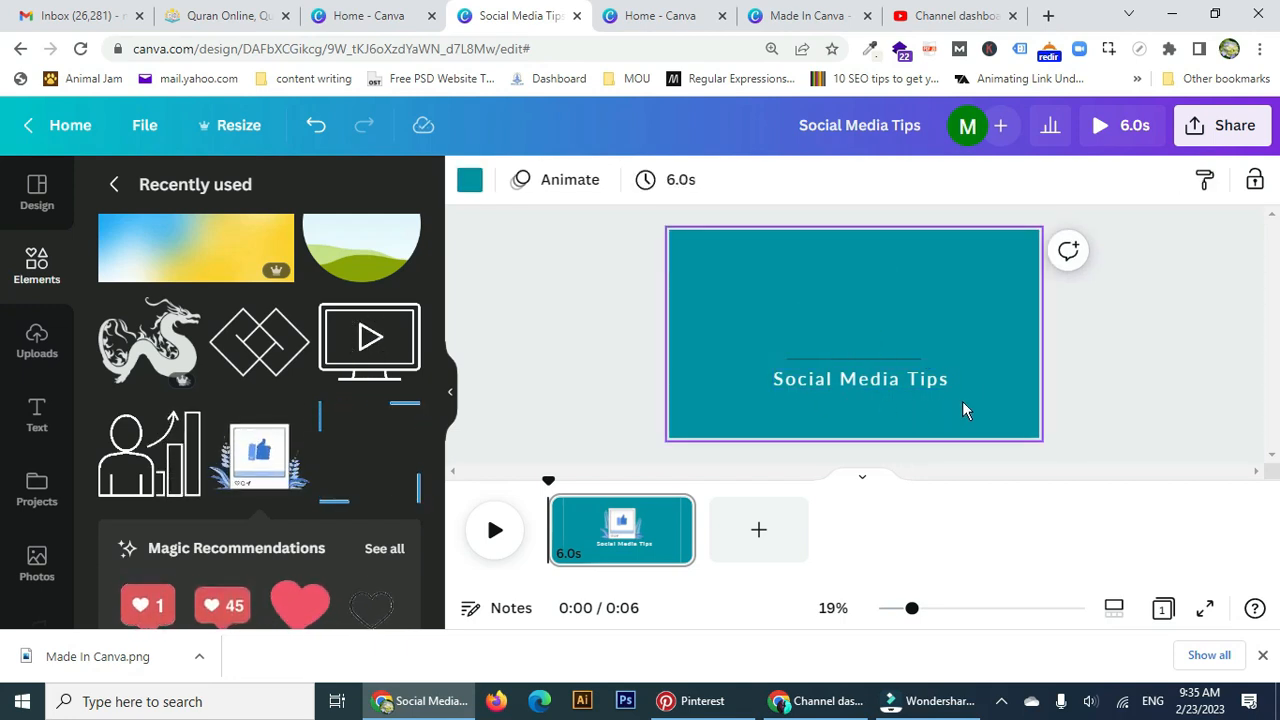
Apply the Rise animation to the Social Media Tips title.
left_click(905, 384)
left_click(838, 229)
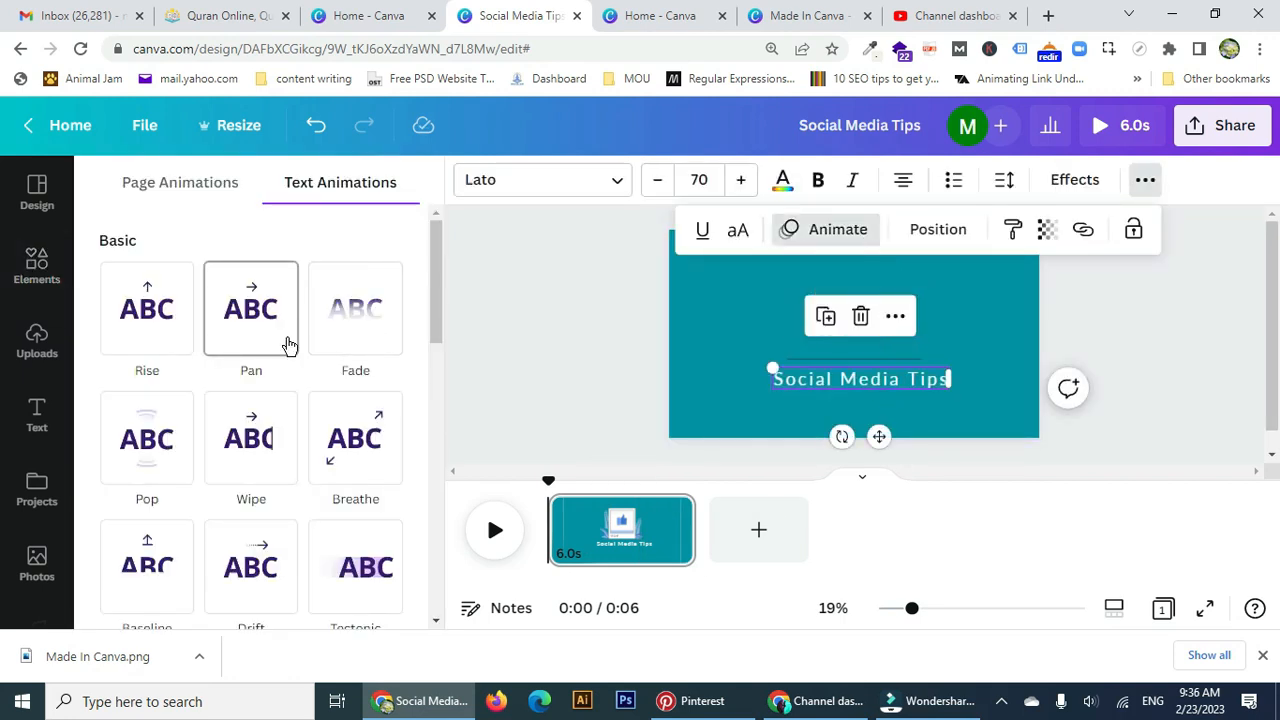
left_click(130, 312)
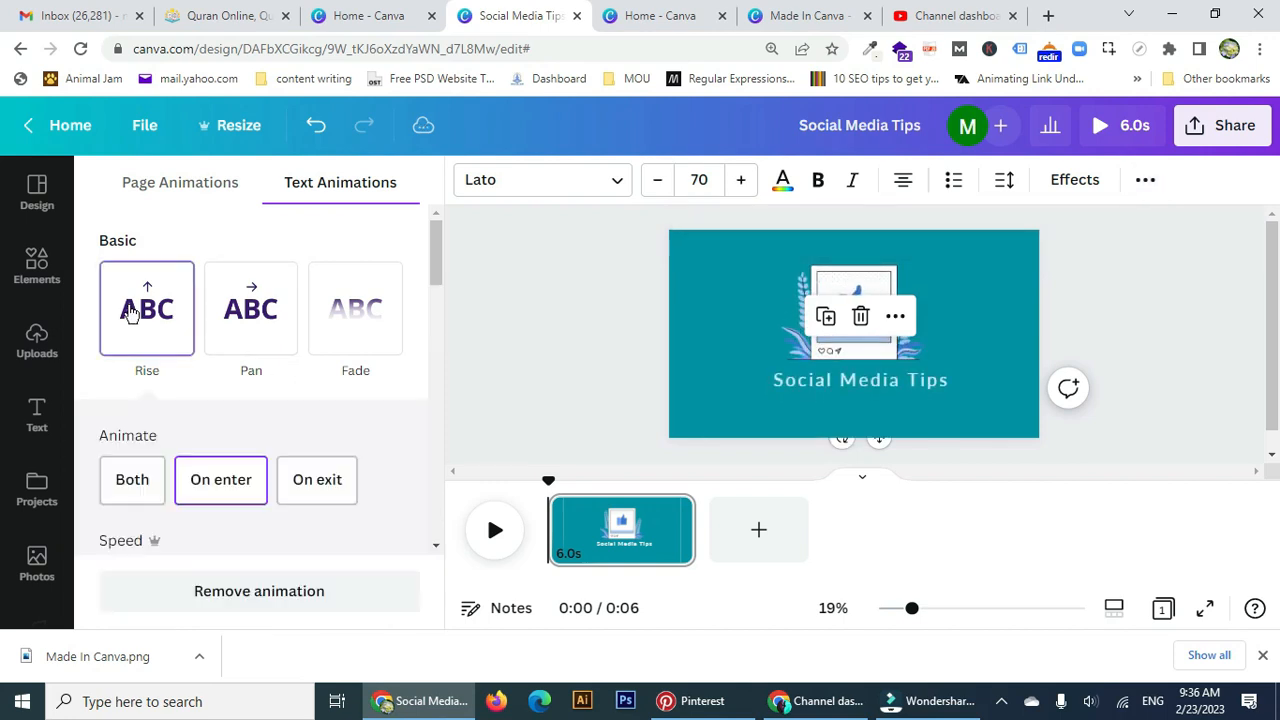
scroll(130, 312, "down", 2)
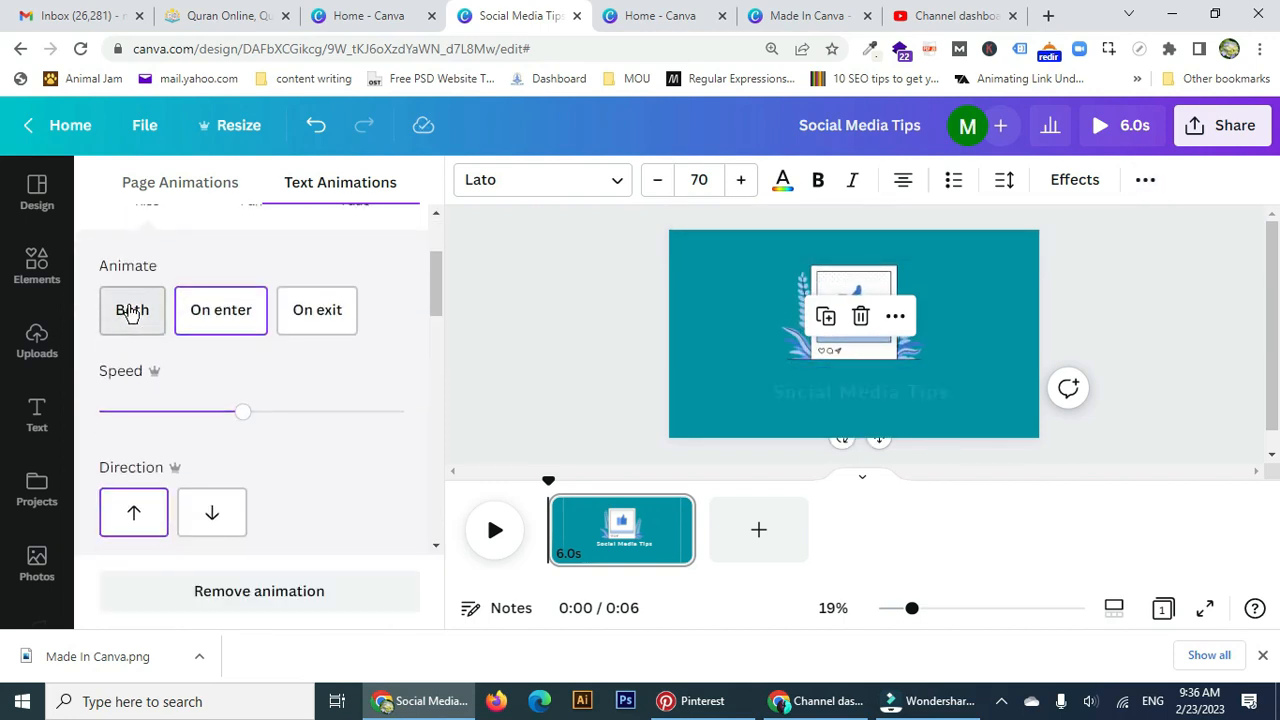
Give the thumbs-up icon a Rise animation and trim the page to 2.8 seconds.
left_click(903, 288)
left_click(678, 200)
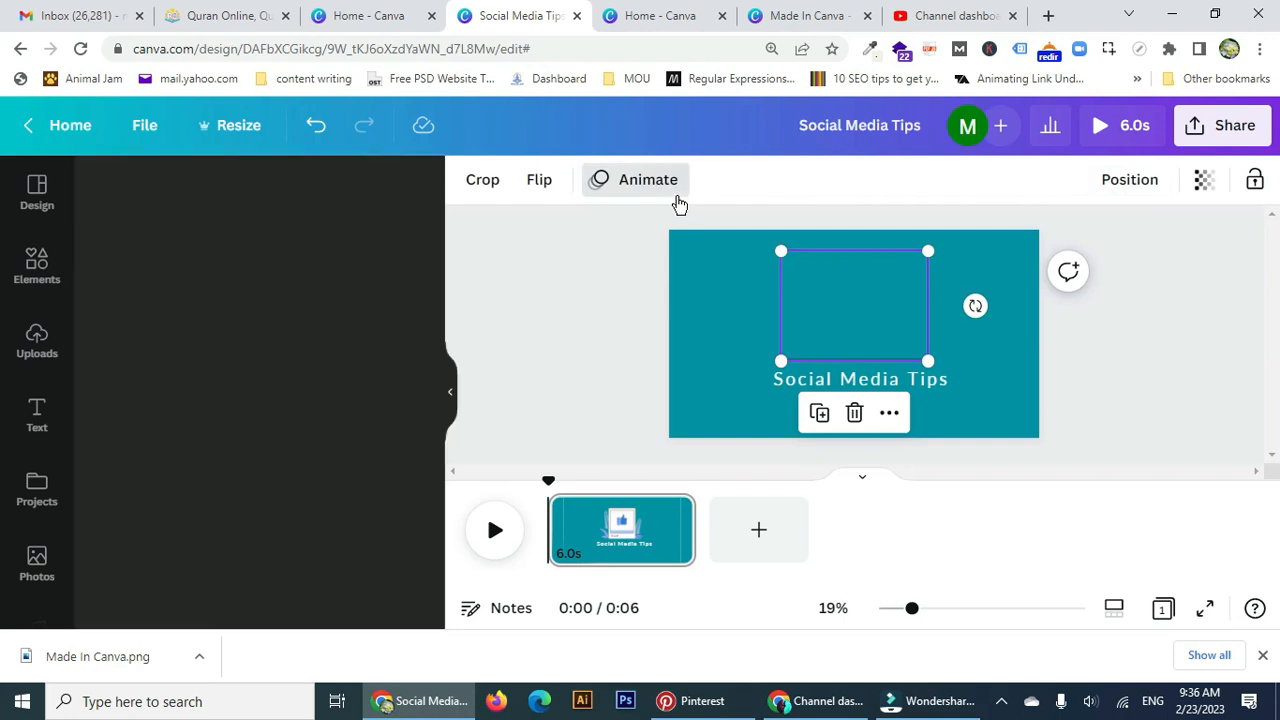
left_click(678, 200)
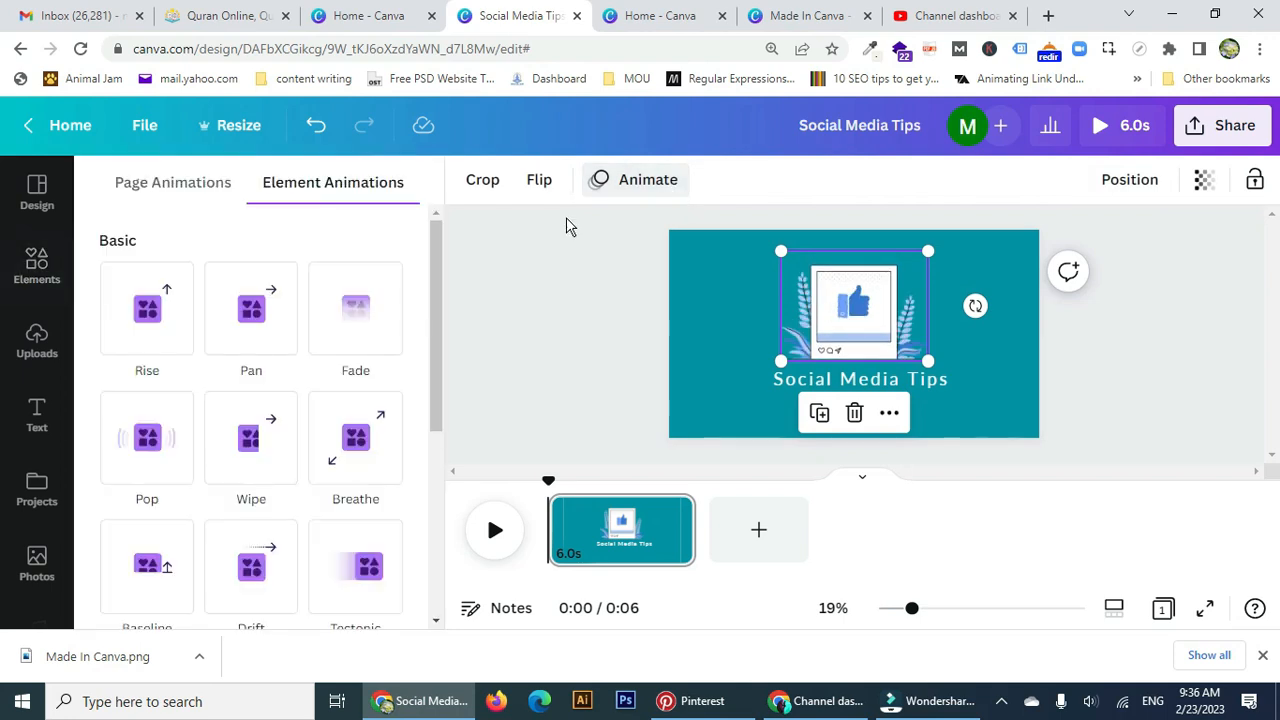
left_click(148, 350)
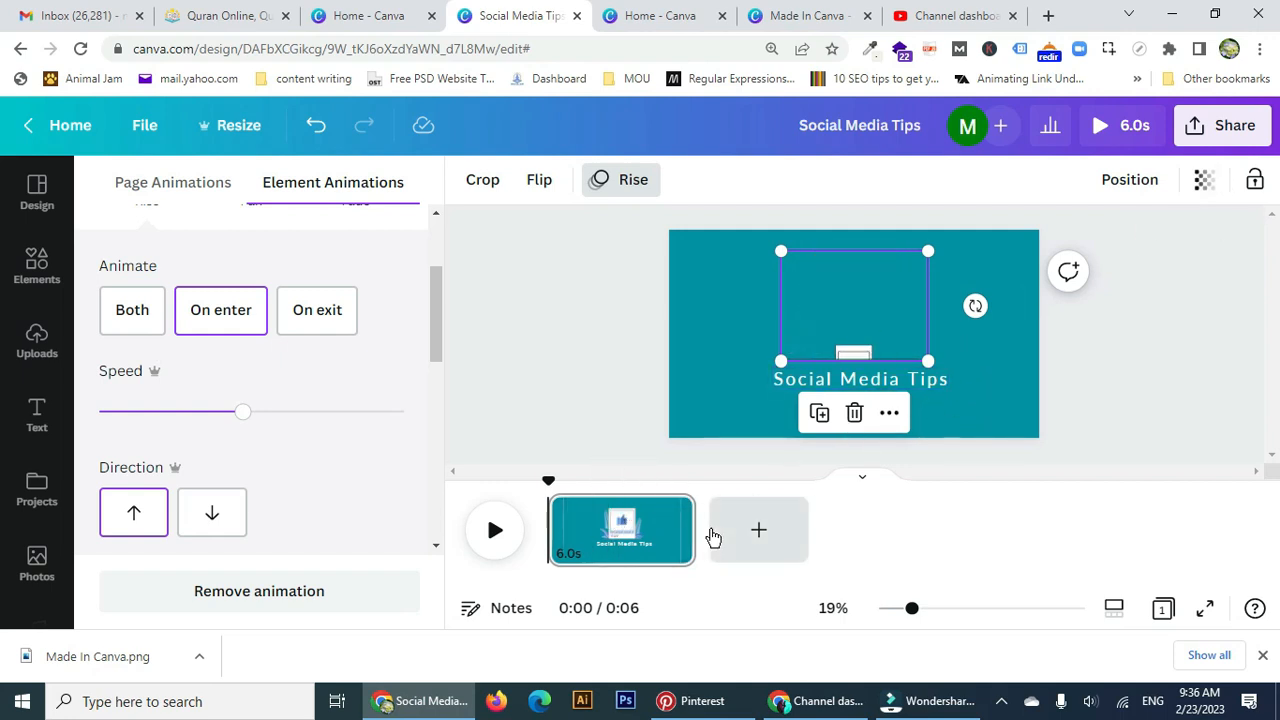
left_click_drag(650, 534, 617, 532)
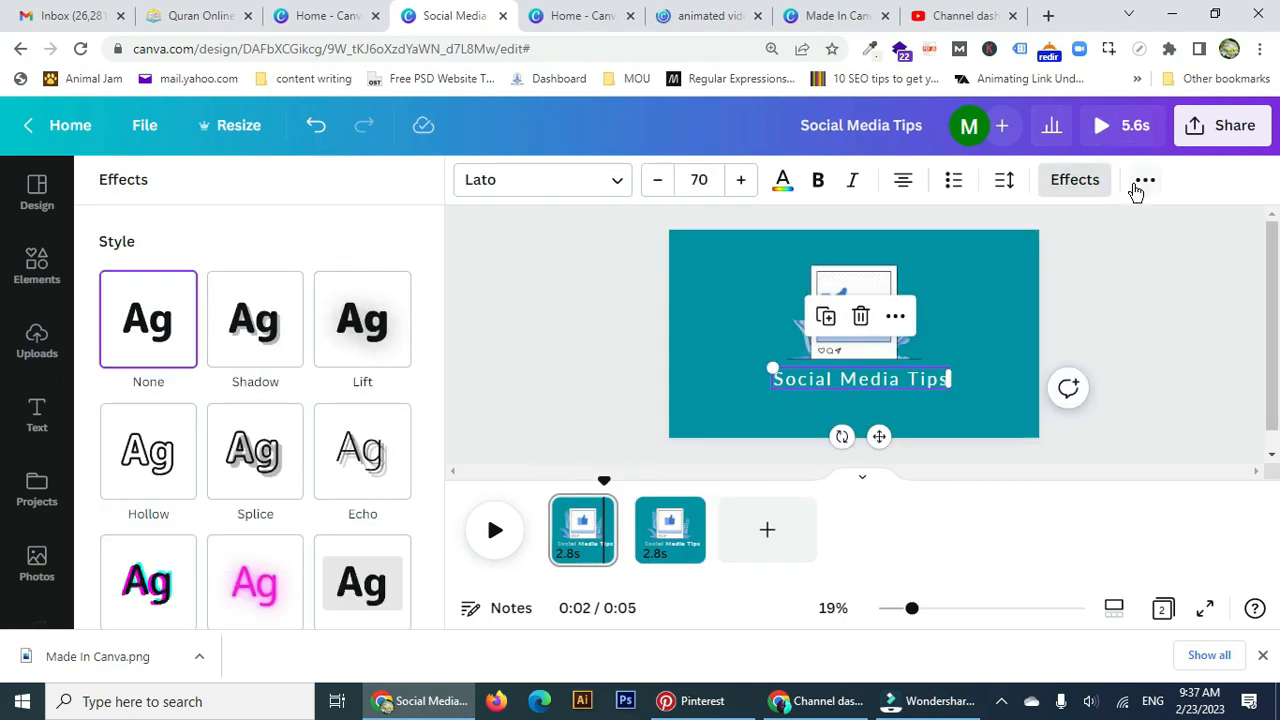
Make the title uppercase with letter spacing 265, then switch to the 'animated video' tab.
left_click(1140, 185)
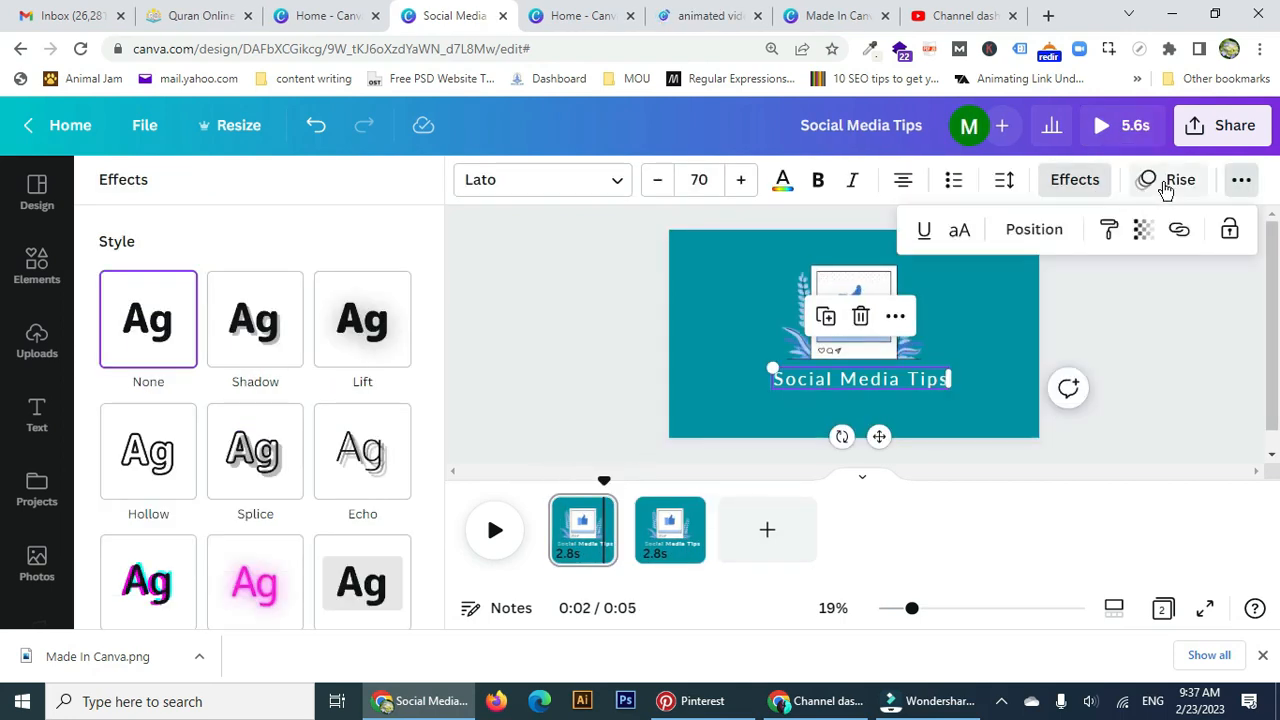
left_click(961, 238)
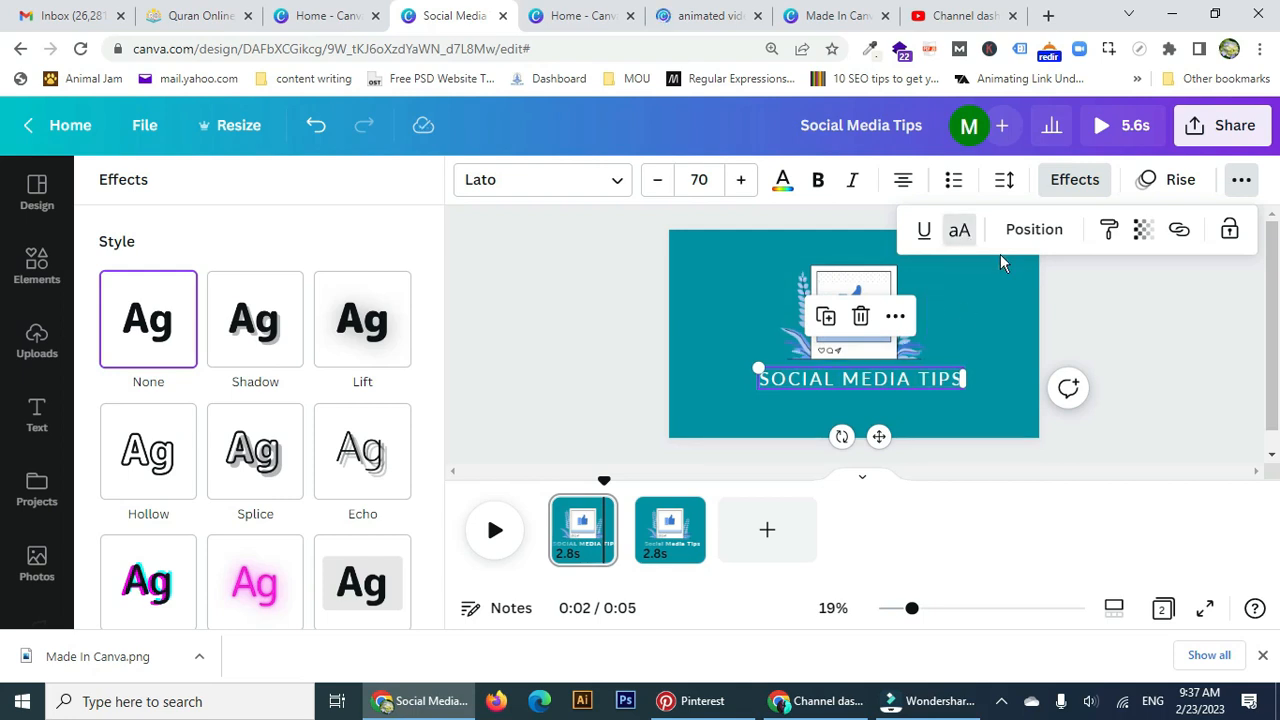
left_click(1007, 185)
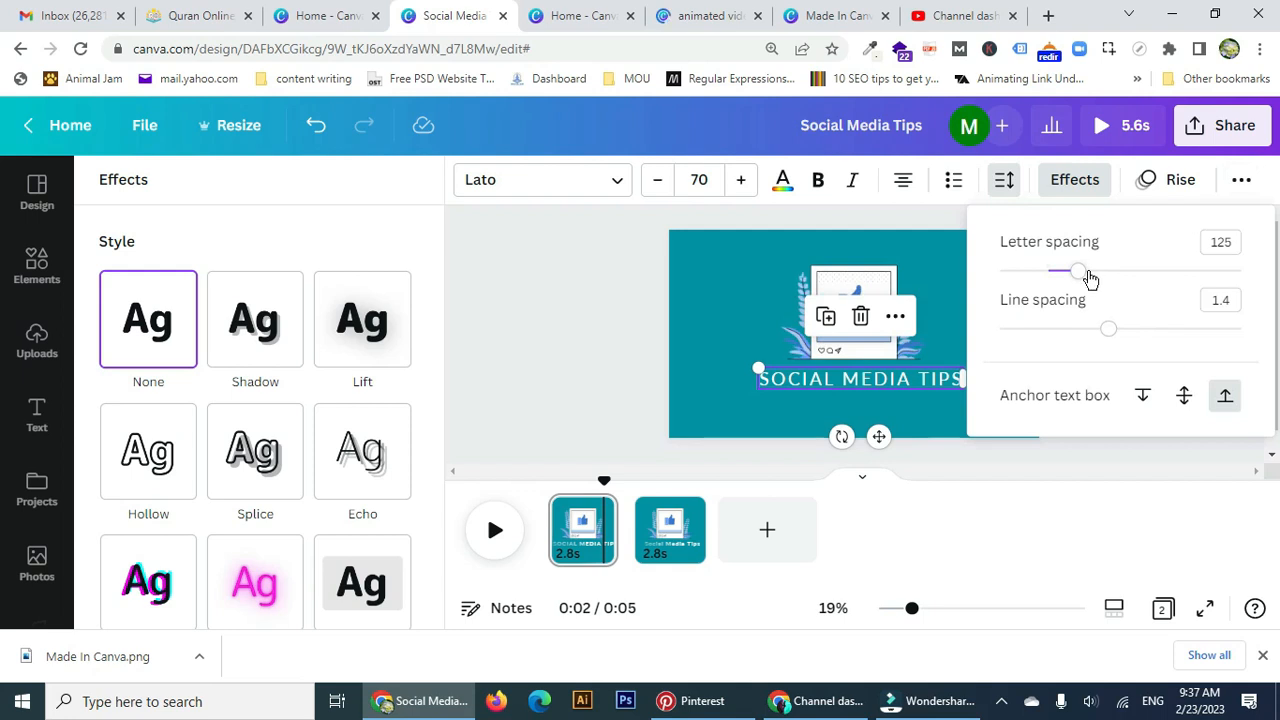
left_click_drag(1080, 277, 1113, 271)
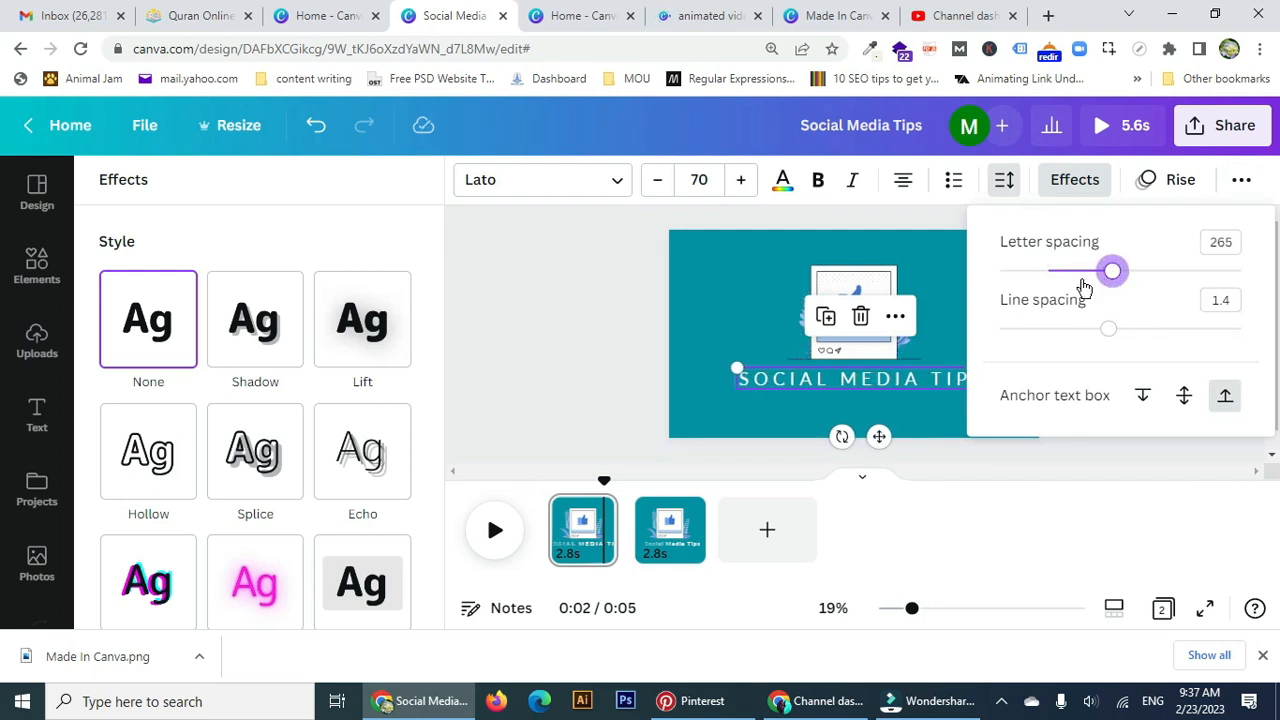
left_click(1031, 463)
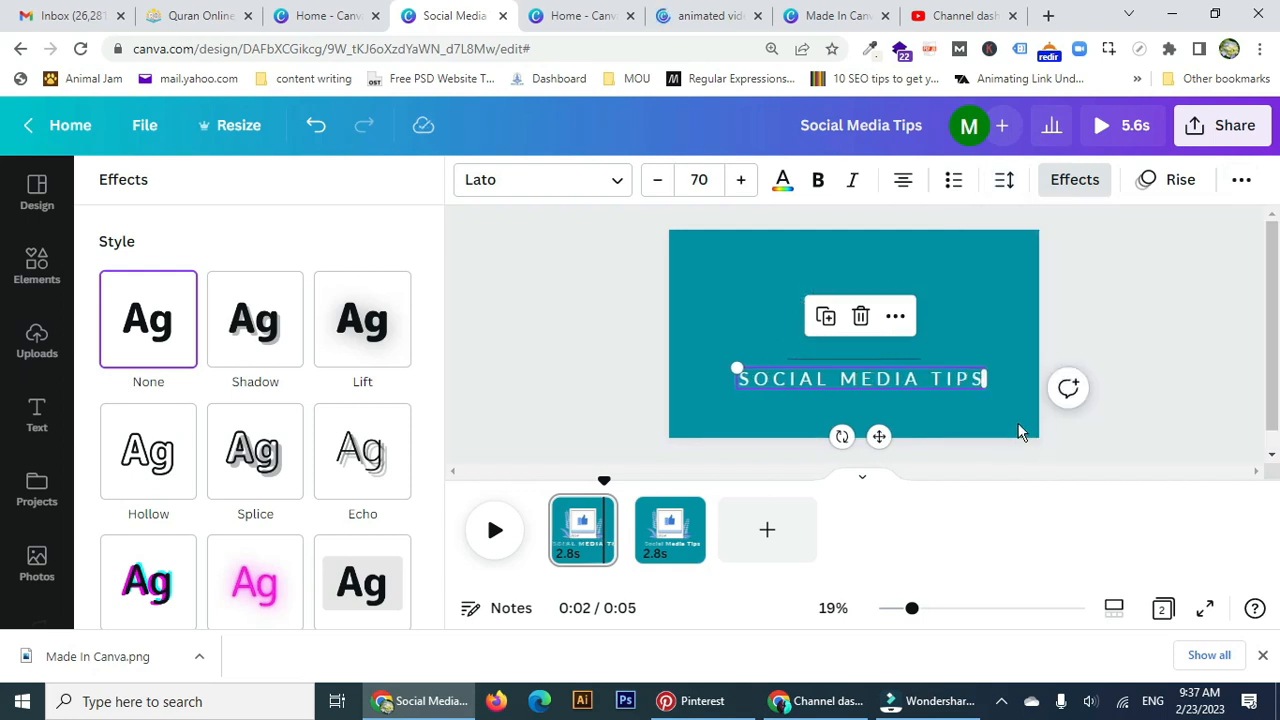
left_click(580, 17)
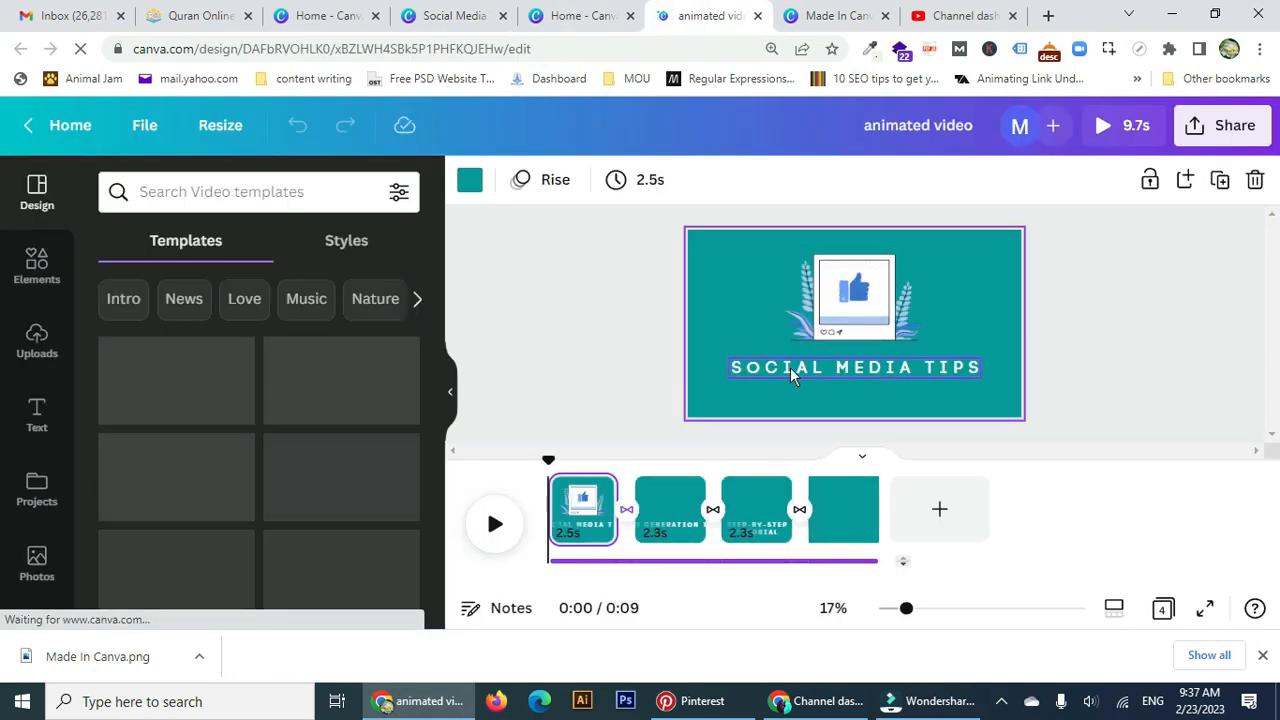
Check the reference title's font (Code Pro, 70), then go back to the Social Media Tips tab.
left_click(790, 367)
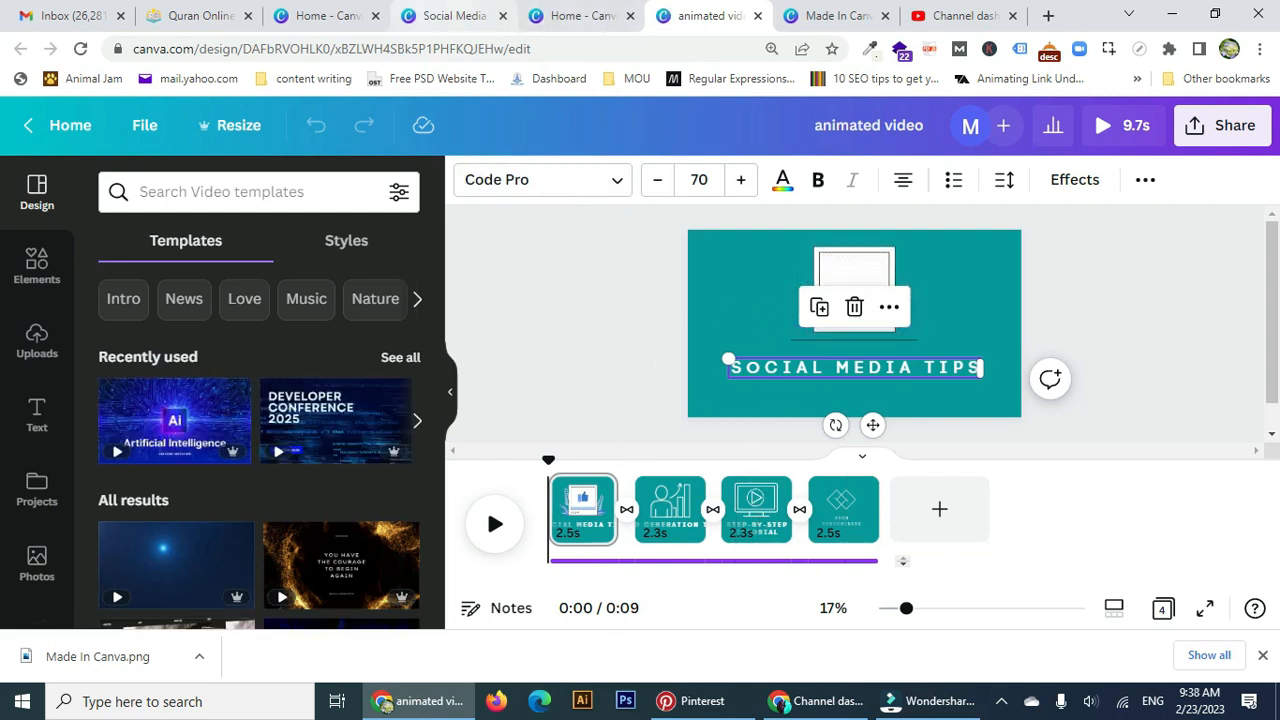
left_click(463, 18)
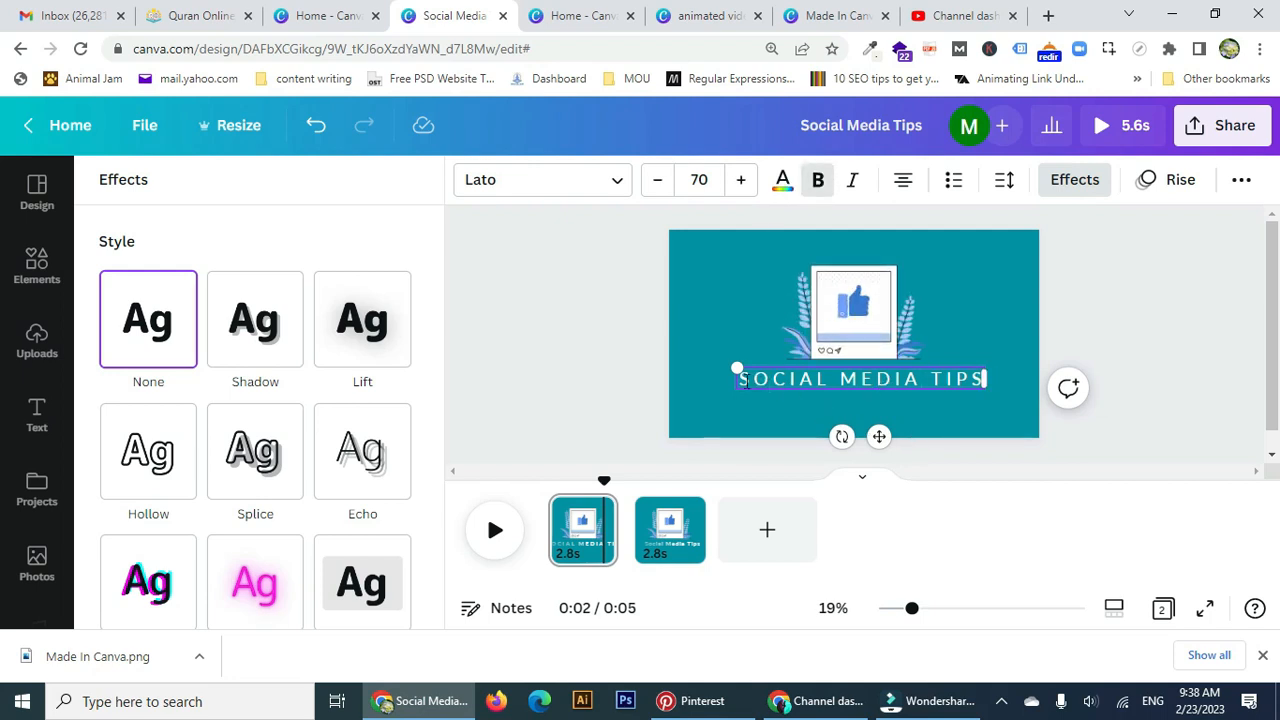
Make the title bold and enlarge it to font size 76.
left_click_drag(743, 378, 962, 380)
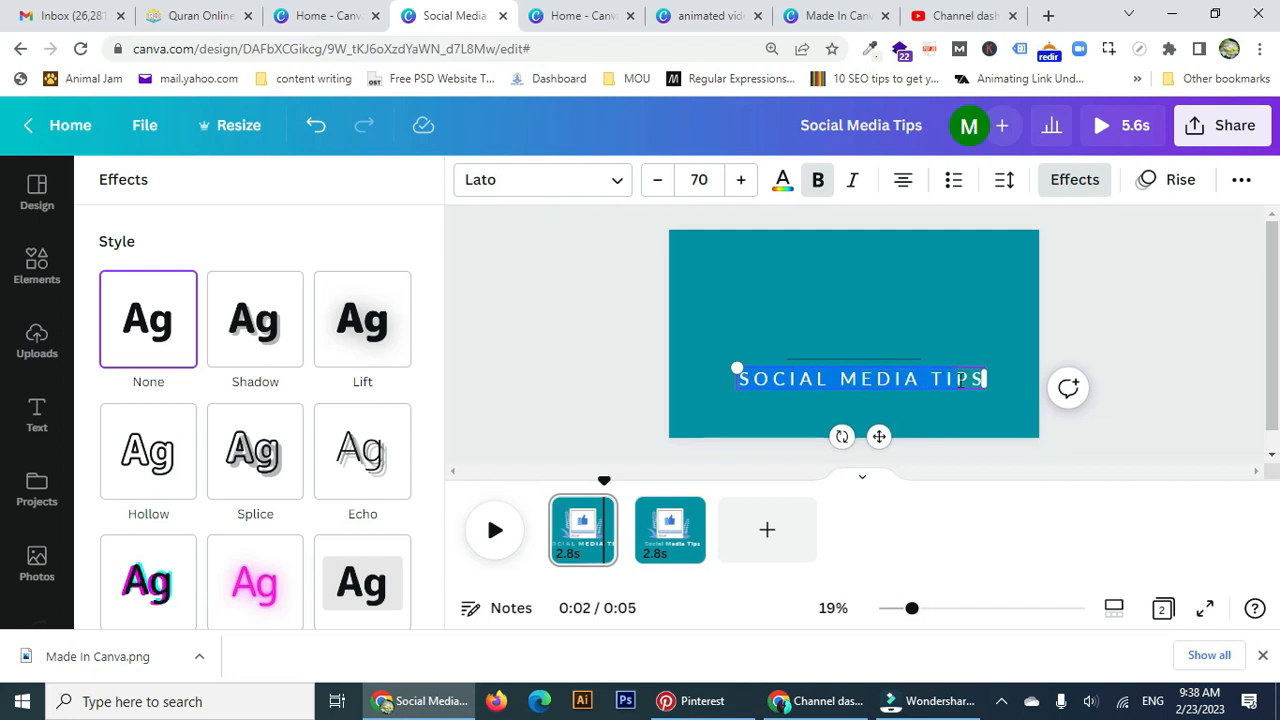
left_click(818, 196)
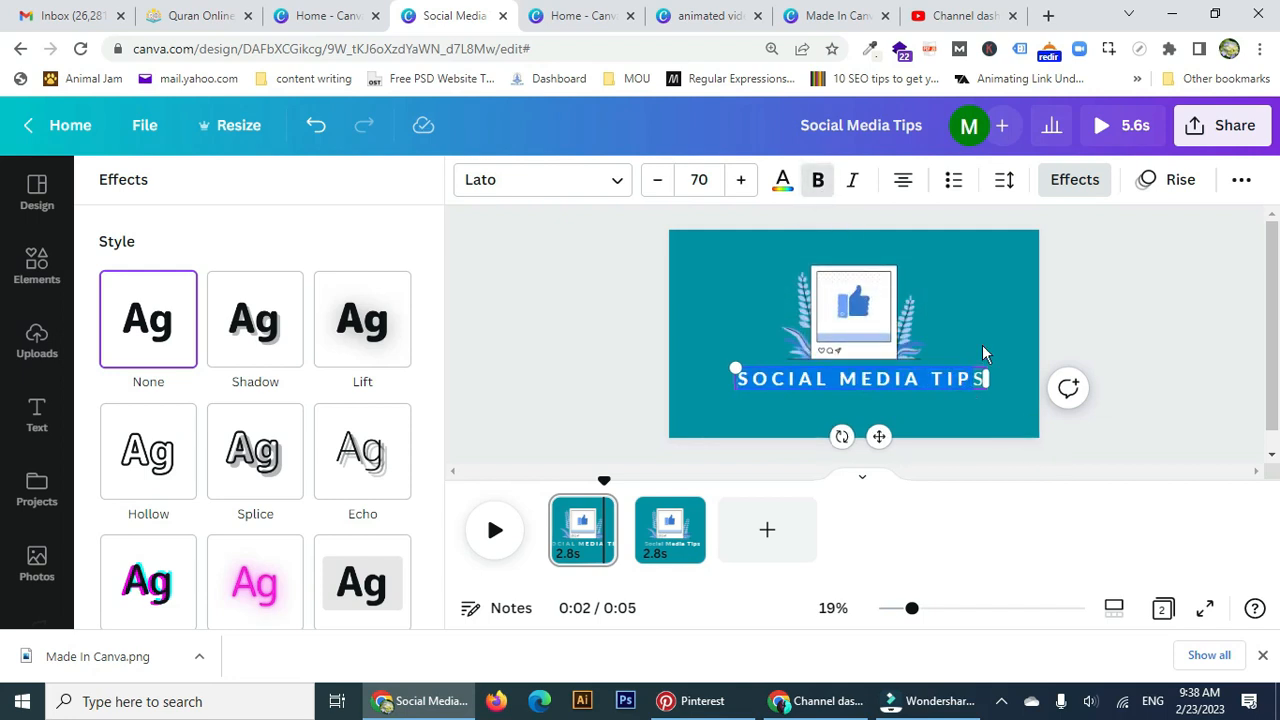
left_click(740, 182)
left_click(740, 182)
left_click(740, 182)
left_click(740, 182)
left_click(740, 182)
left_click(740, 182)
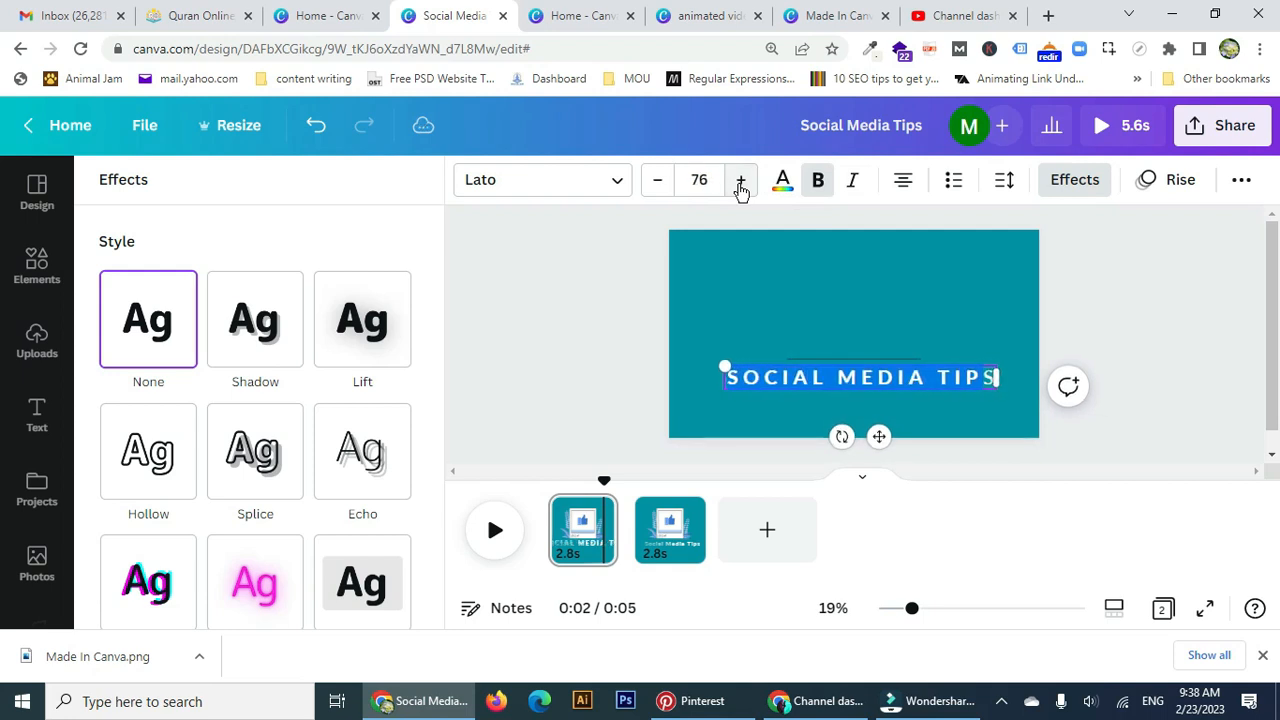
Delete the second page and duplicate the first page in its place.
right_click(679, 513)
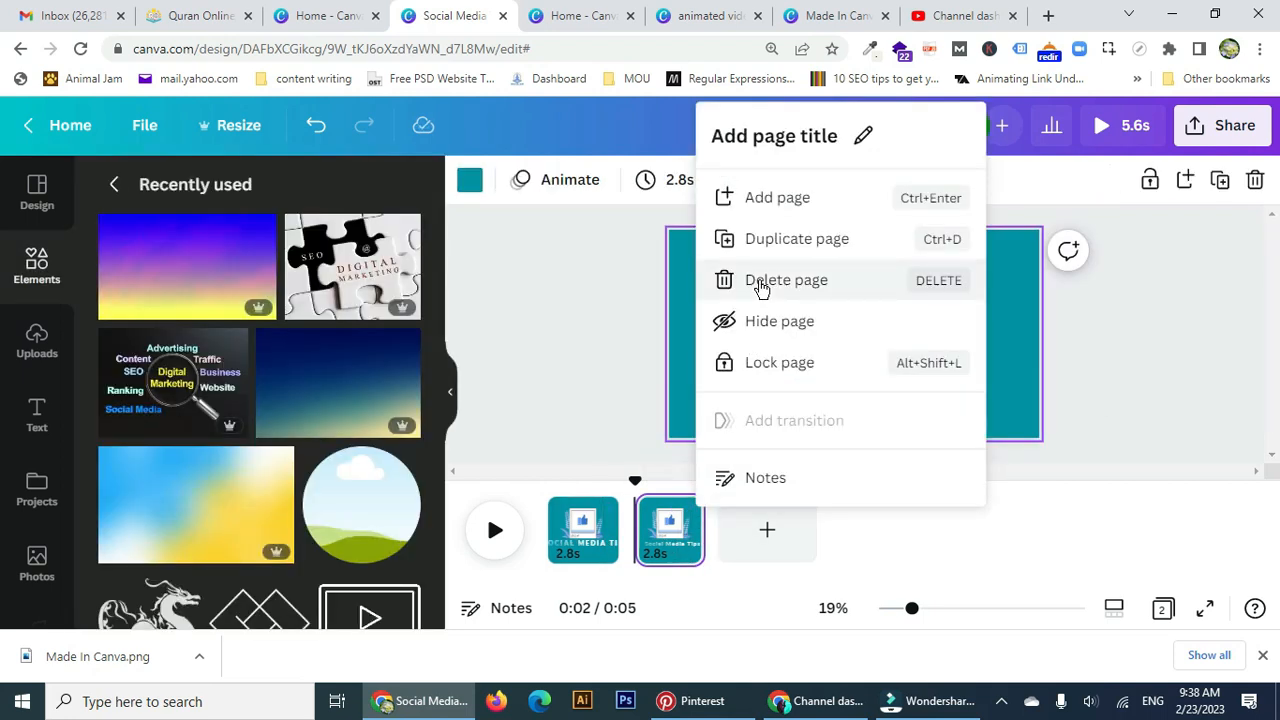
left_click(760, 286)
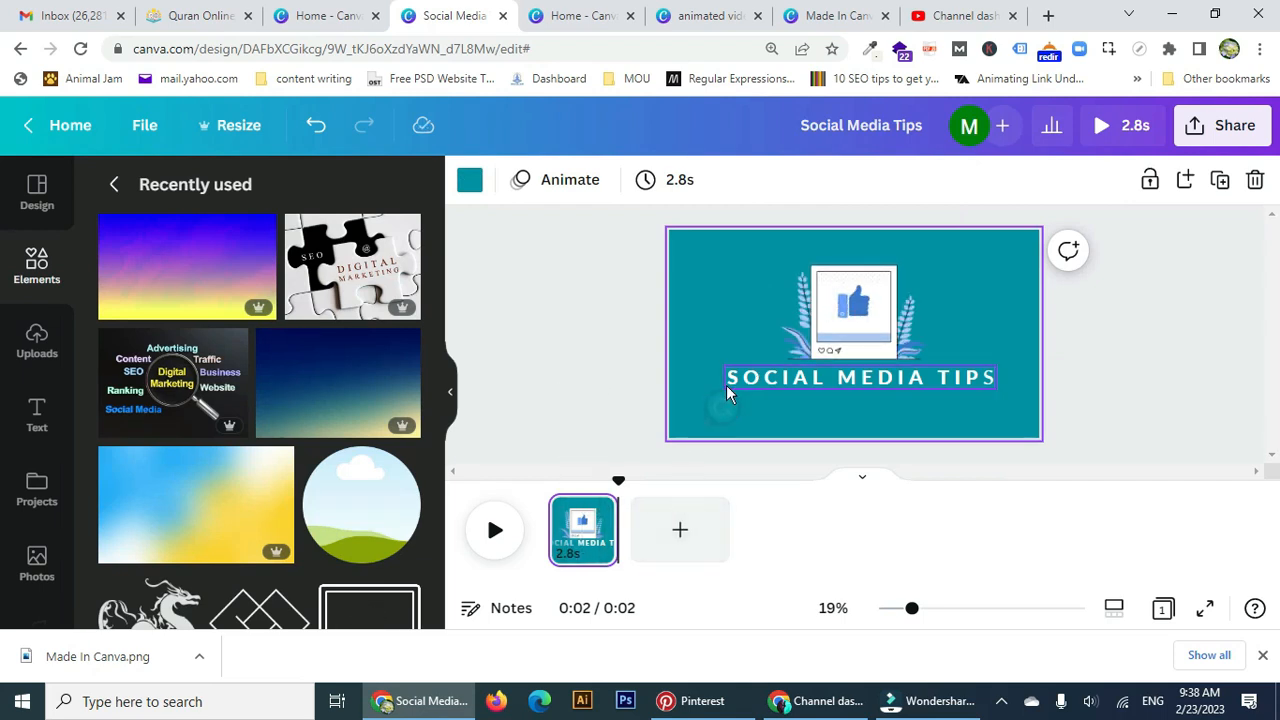
left_click(598, 514)
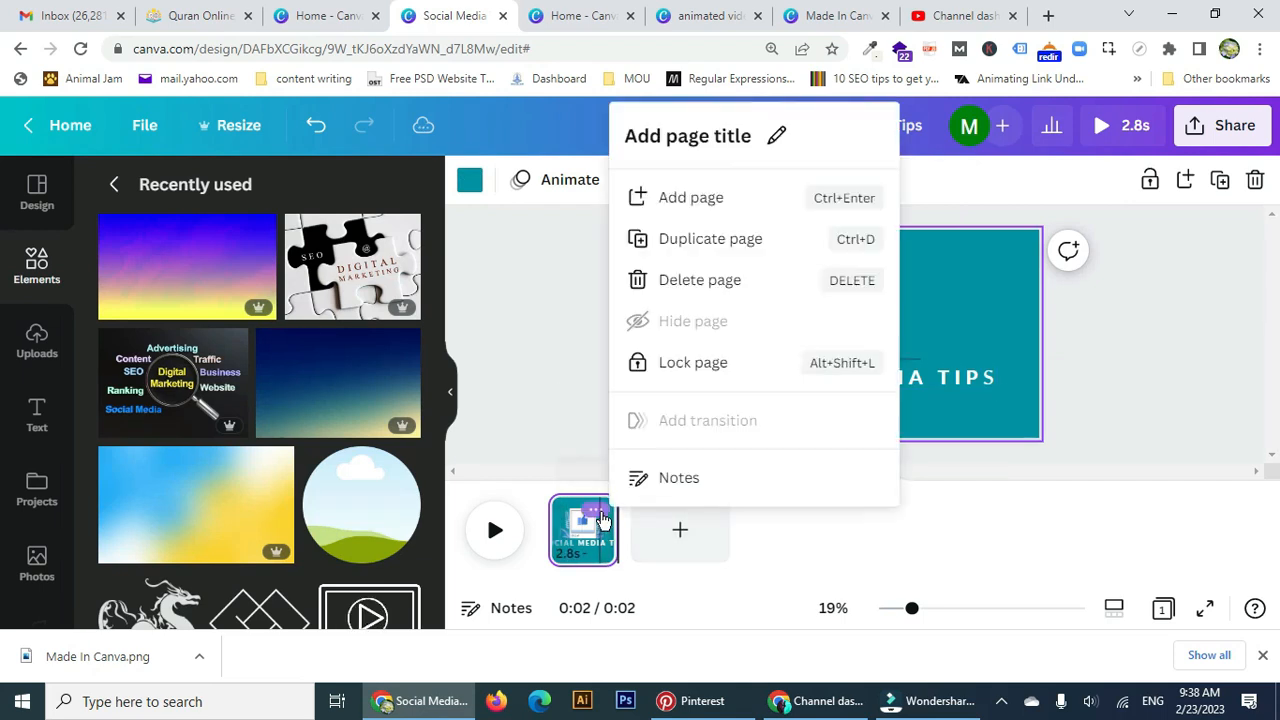
left_click(742, 243)
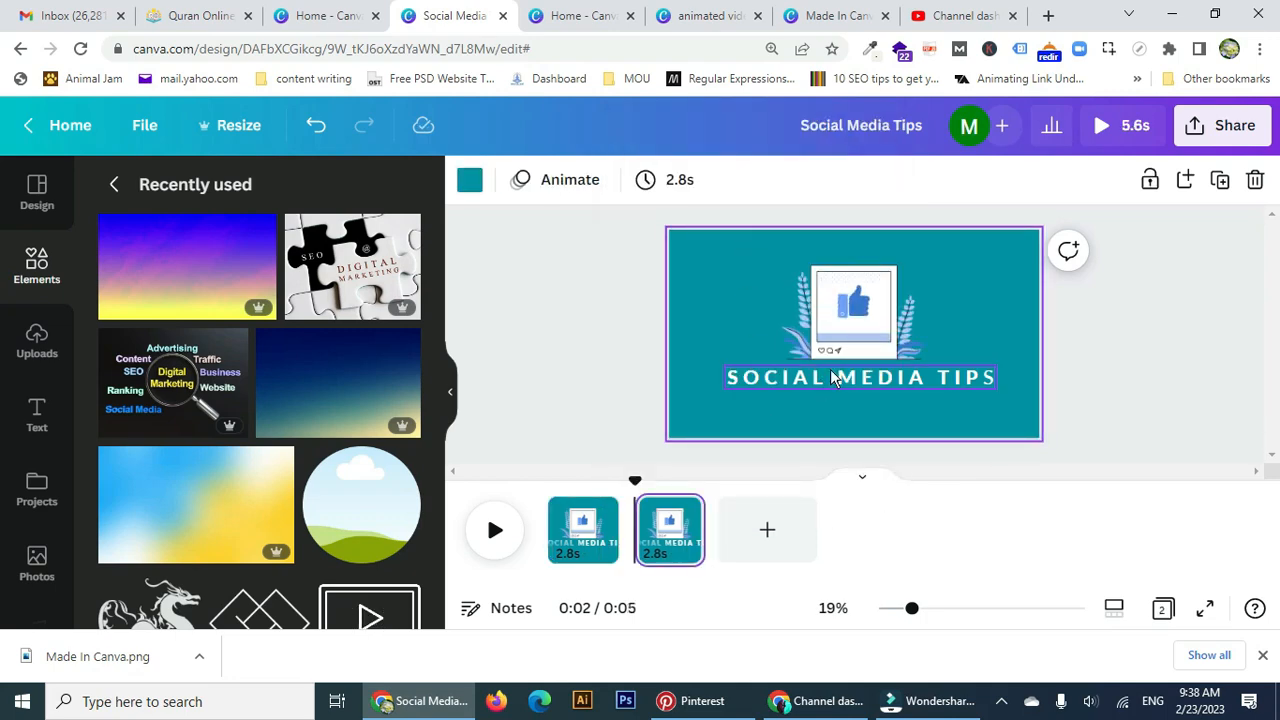
Check the reference design's Lead Generation Tips page, then start editing page 2's title.
left_click(702, 16)
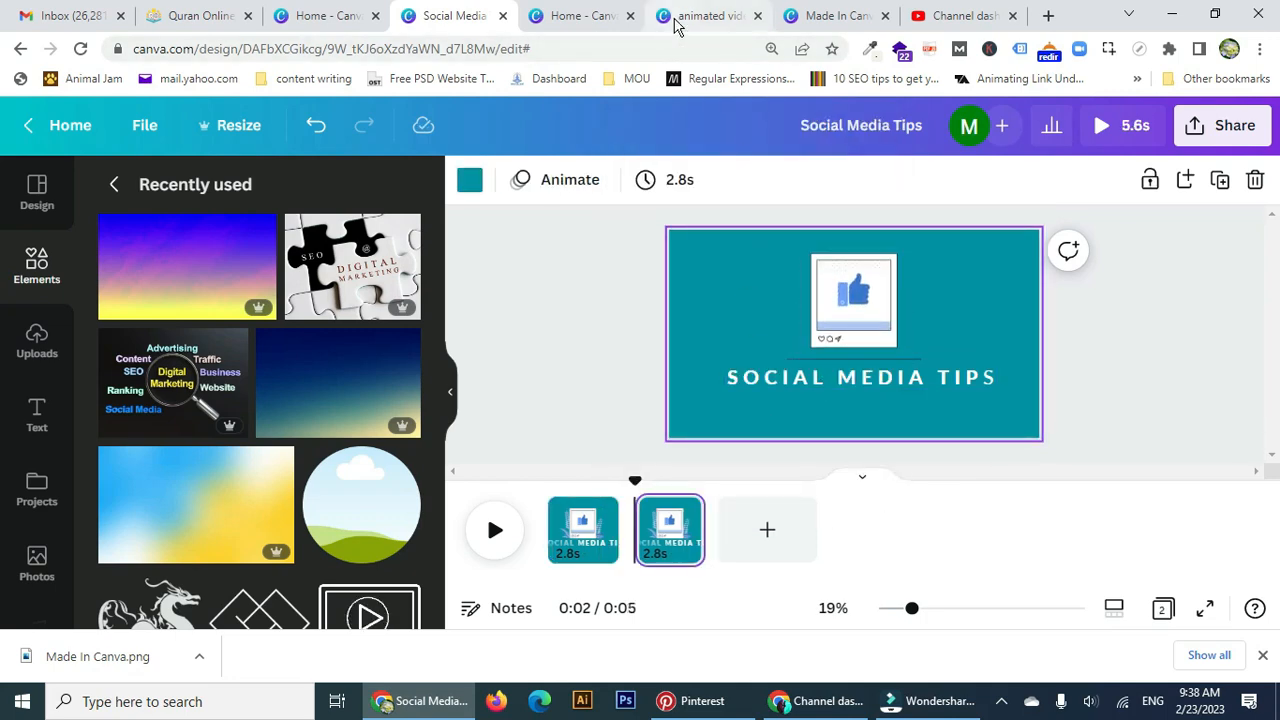
left_click(658, 517)
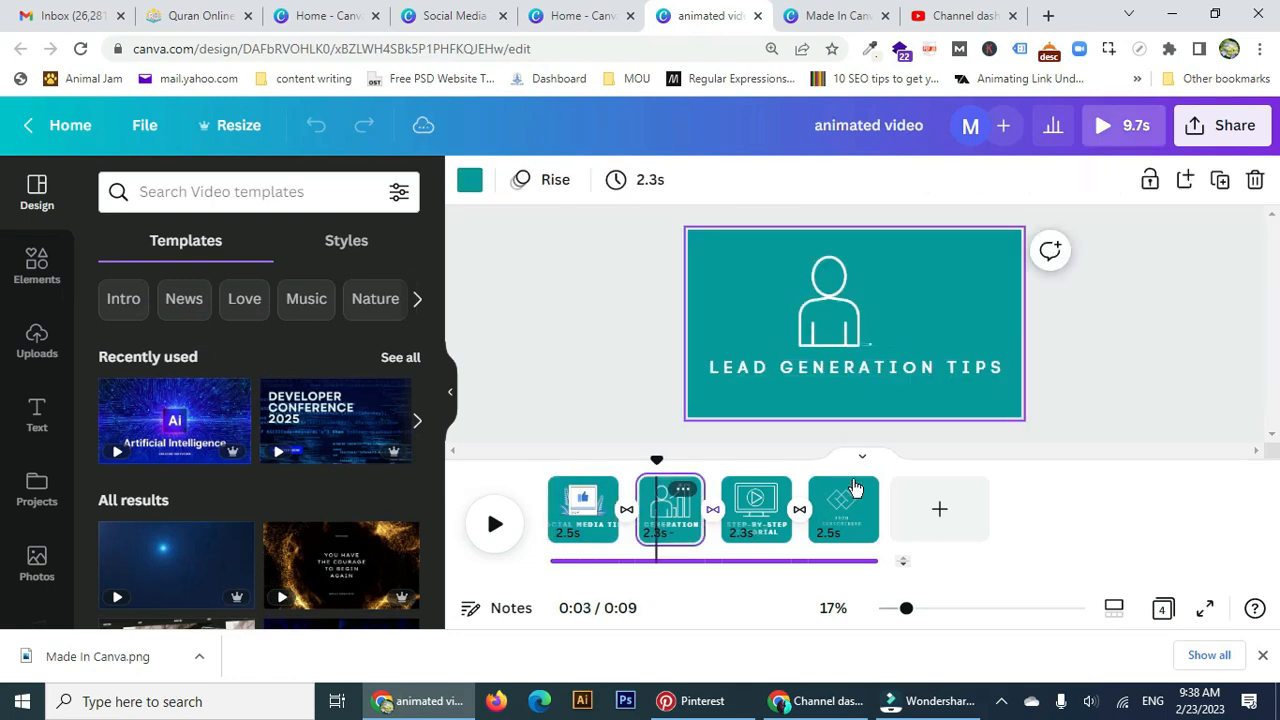
left_click(580, 16)
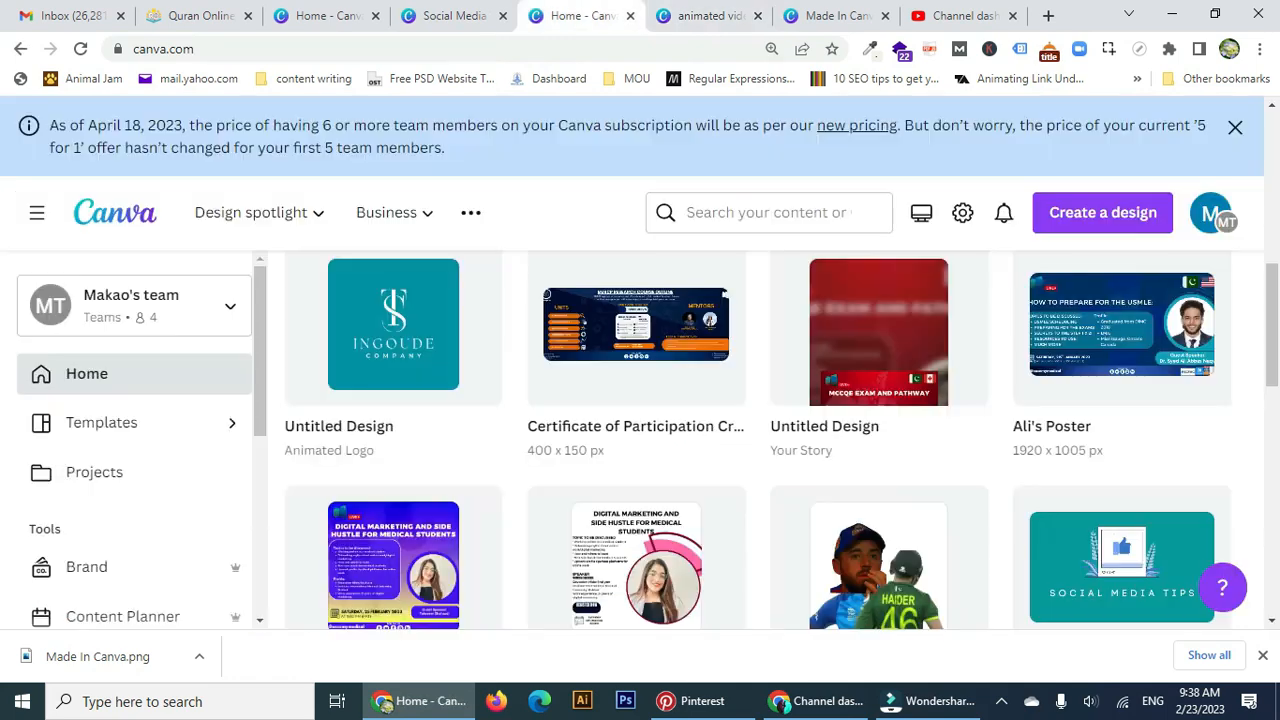
left_click(455, 16)
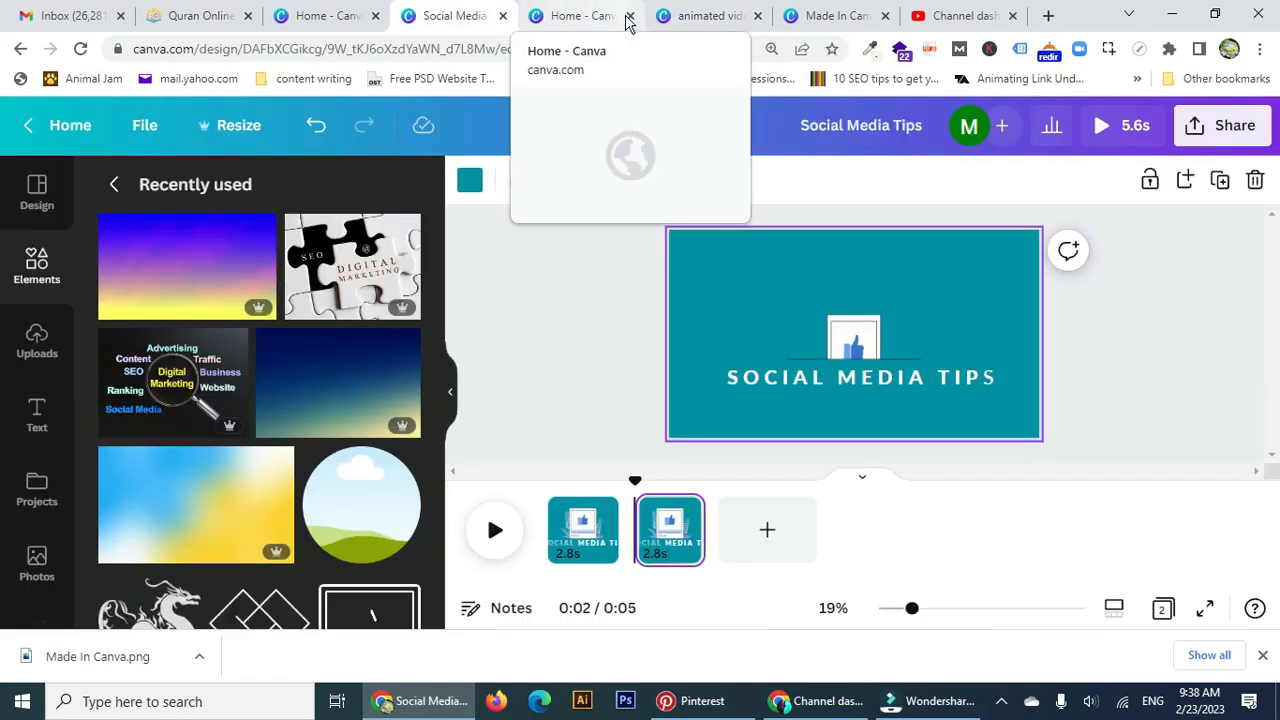
left_click(814, 374)
left_click(814, 374)
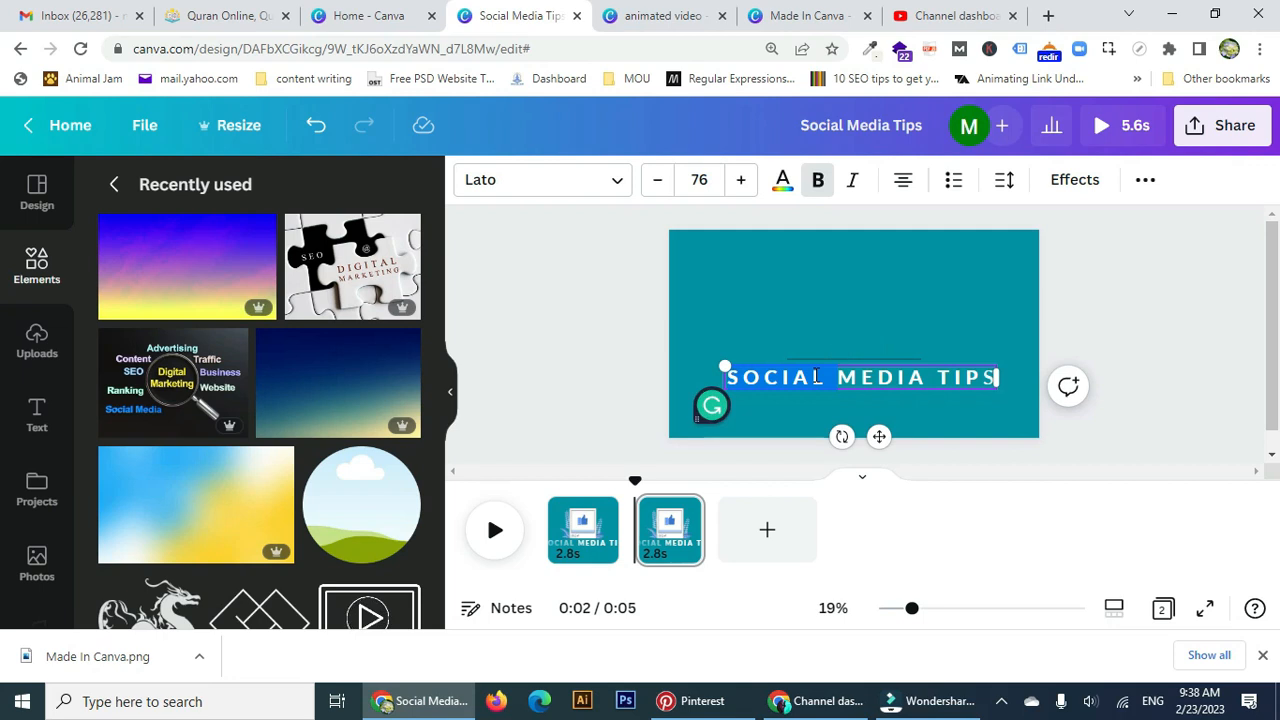
Retype page 2's title as 'LEAD GENERATION TIPS', correcting the mistyped letter.
key("ctrl+b")
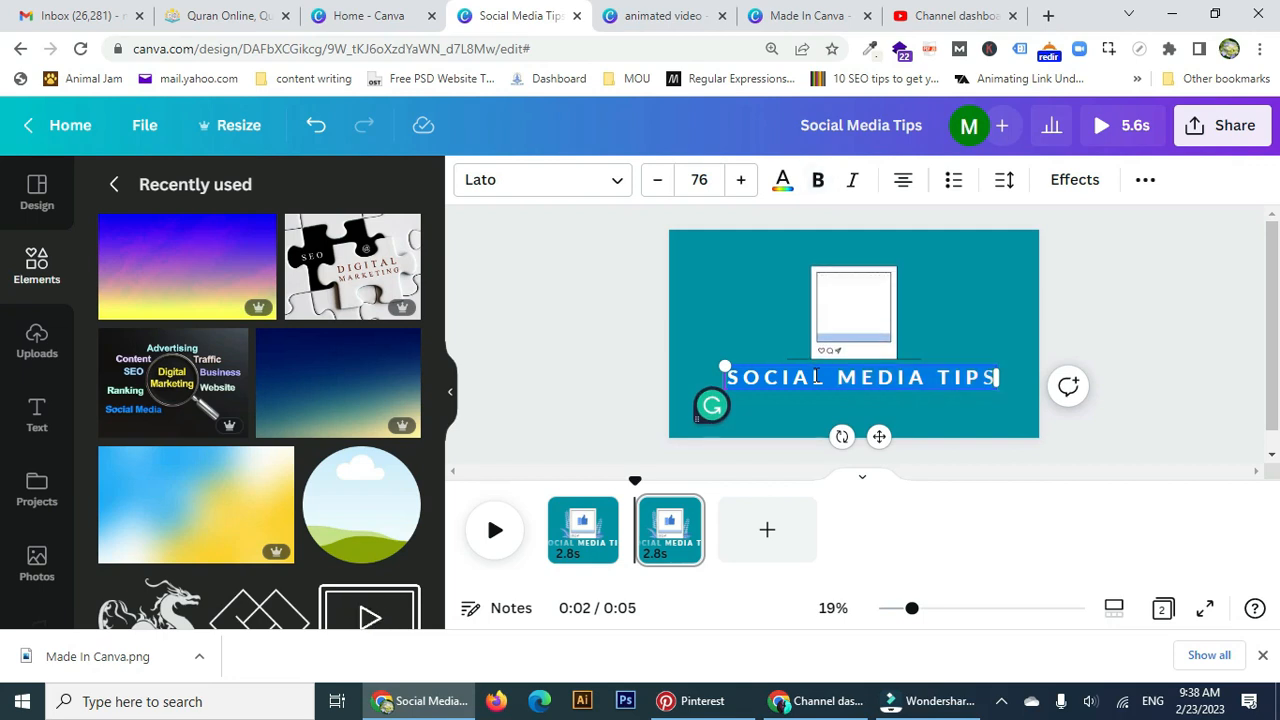
type("LE")
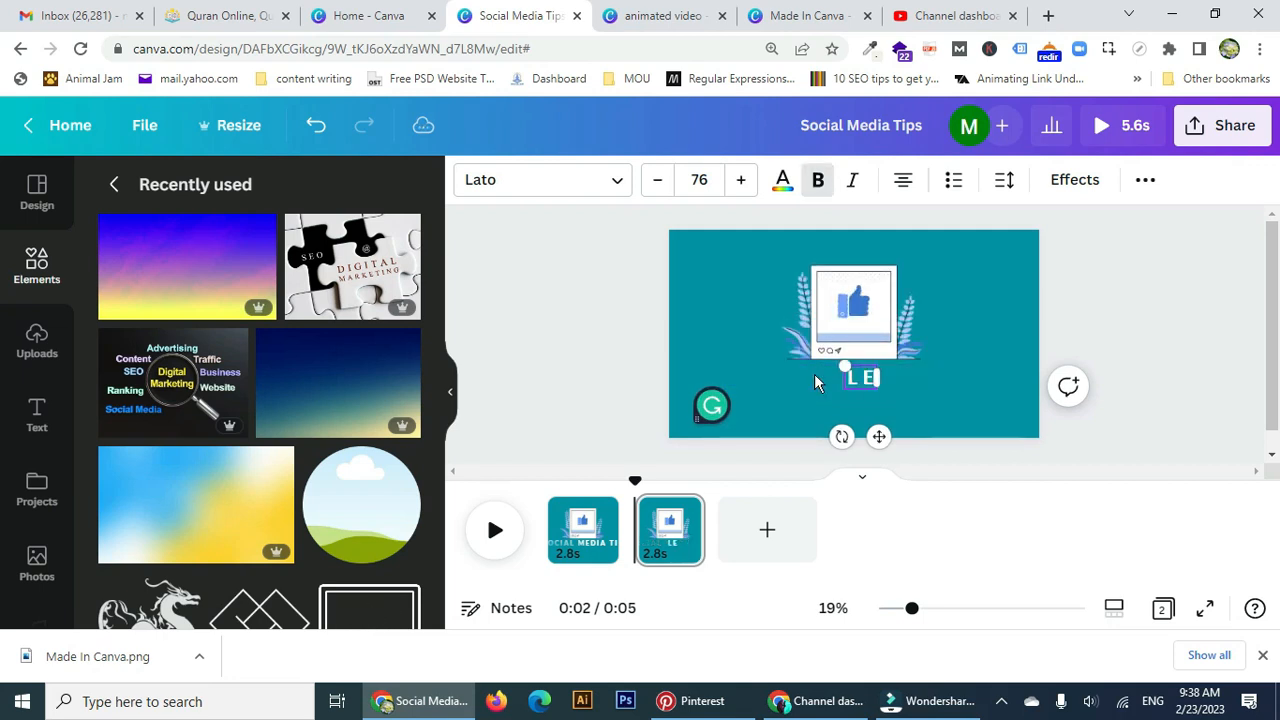
type("AD GENERA")
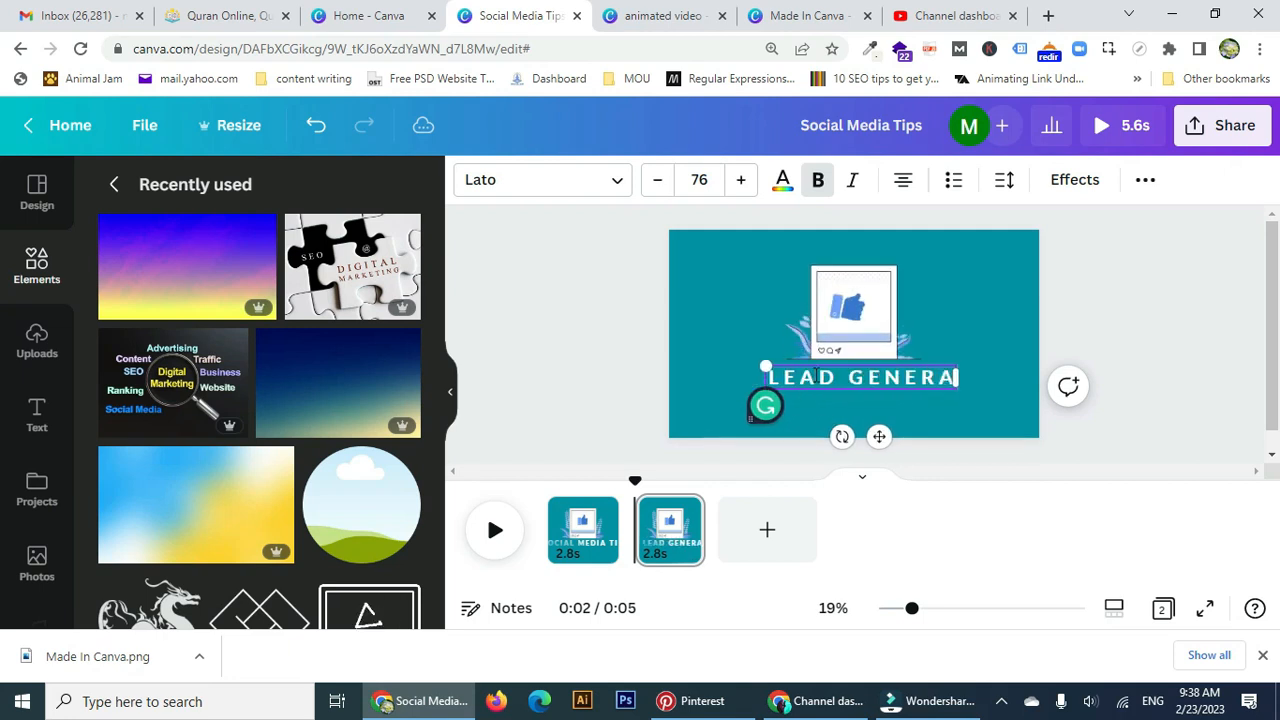
type("TION TO")
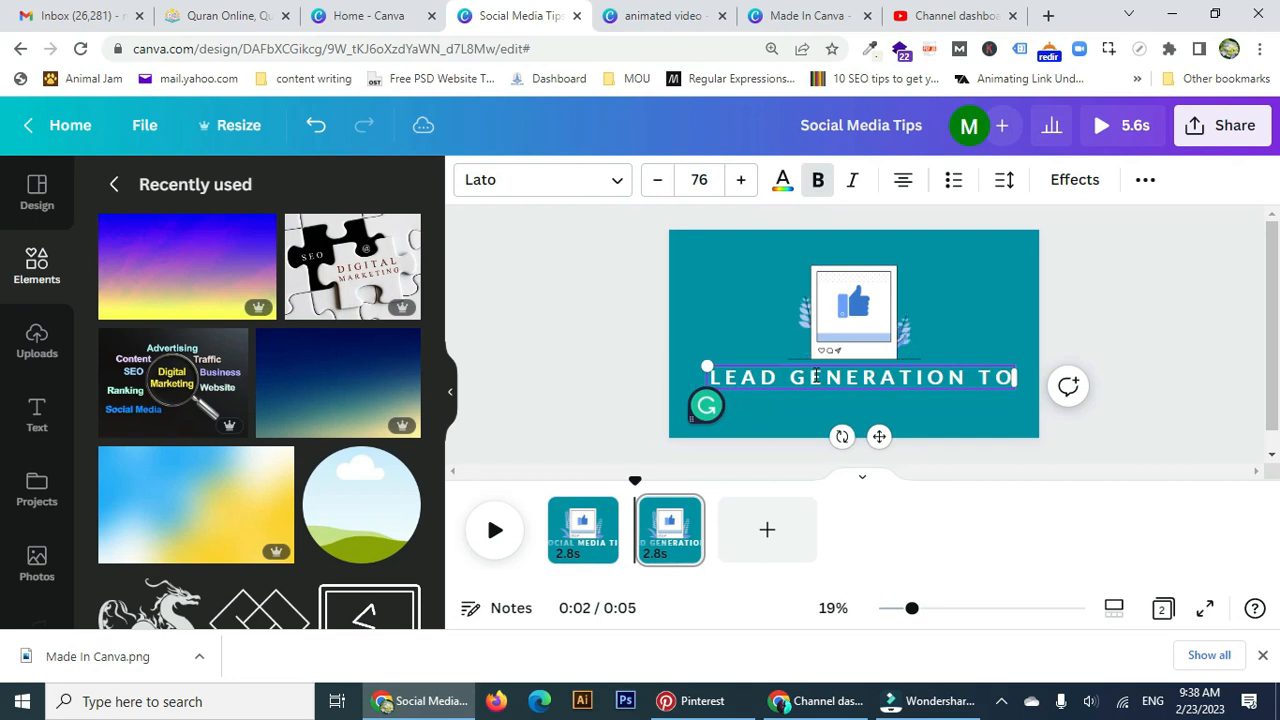
key("BackSpace")
type("IPS")
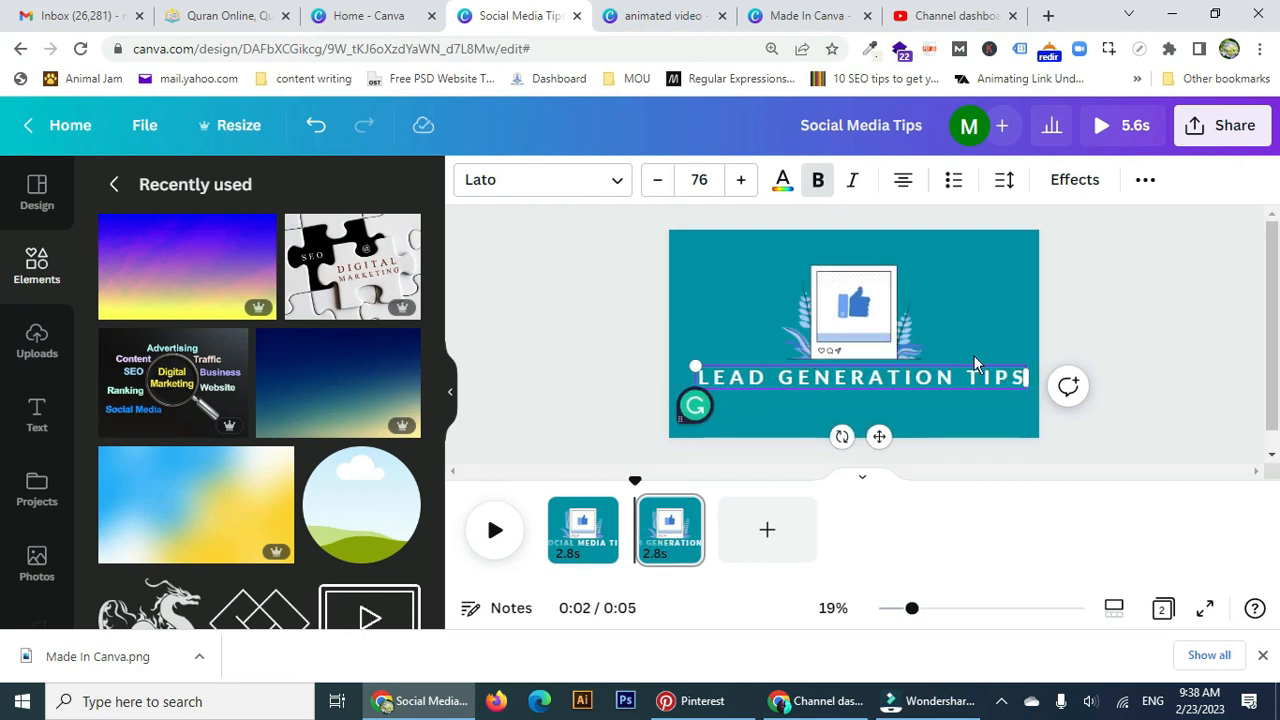
left_click(818, 296)
scroll(383, 514, "down", 3)
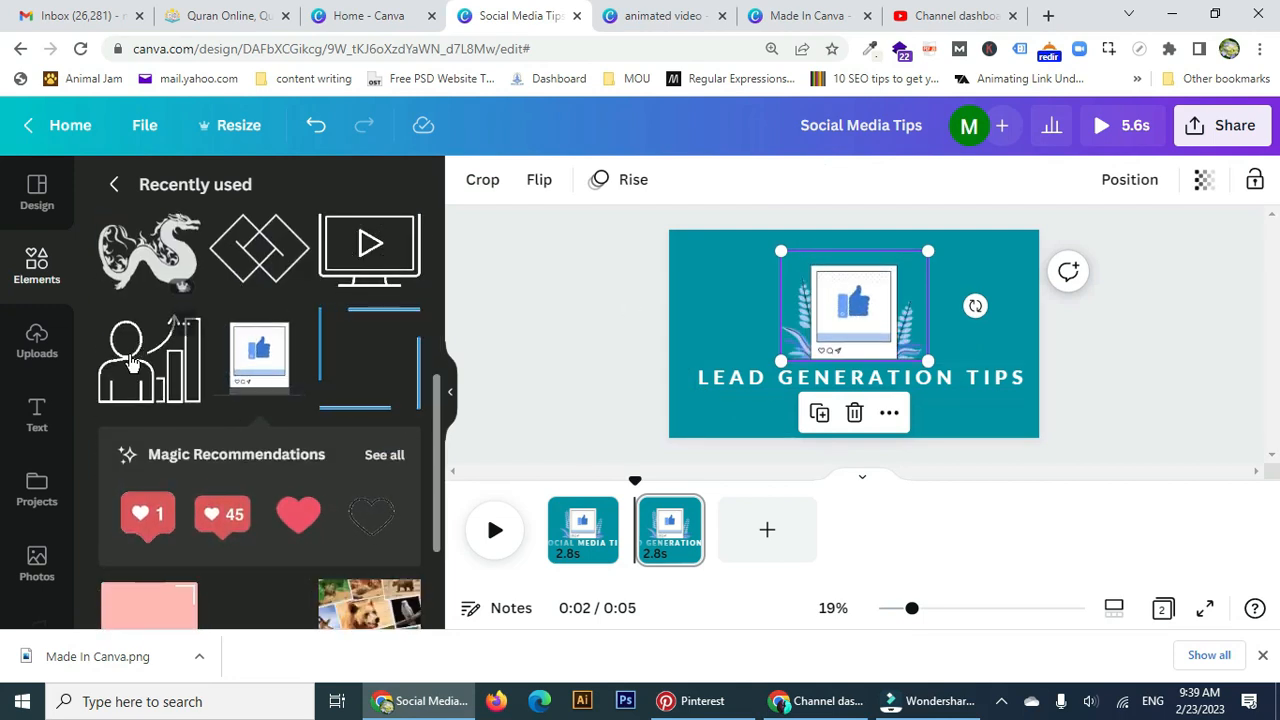
Swap the thumbs-up for a shrunken person-with-bar-chart icon centred above the title, then preview.
left_click(166, 364)
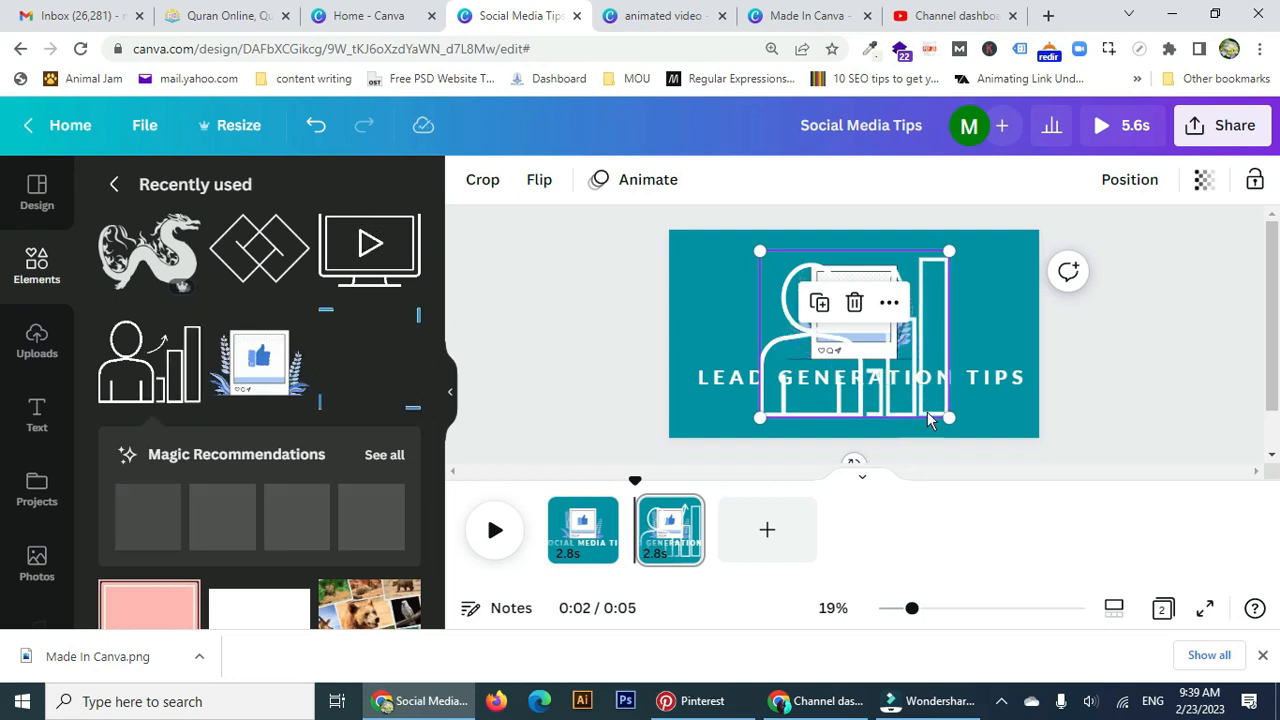
left_click_drag(942, 416, 800, 332)
left_click(857, 415)
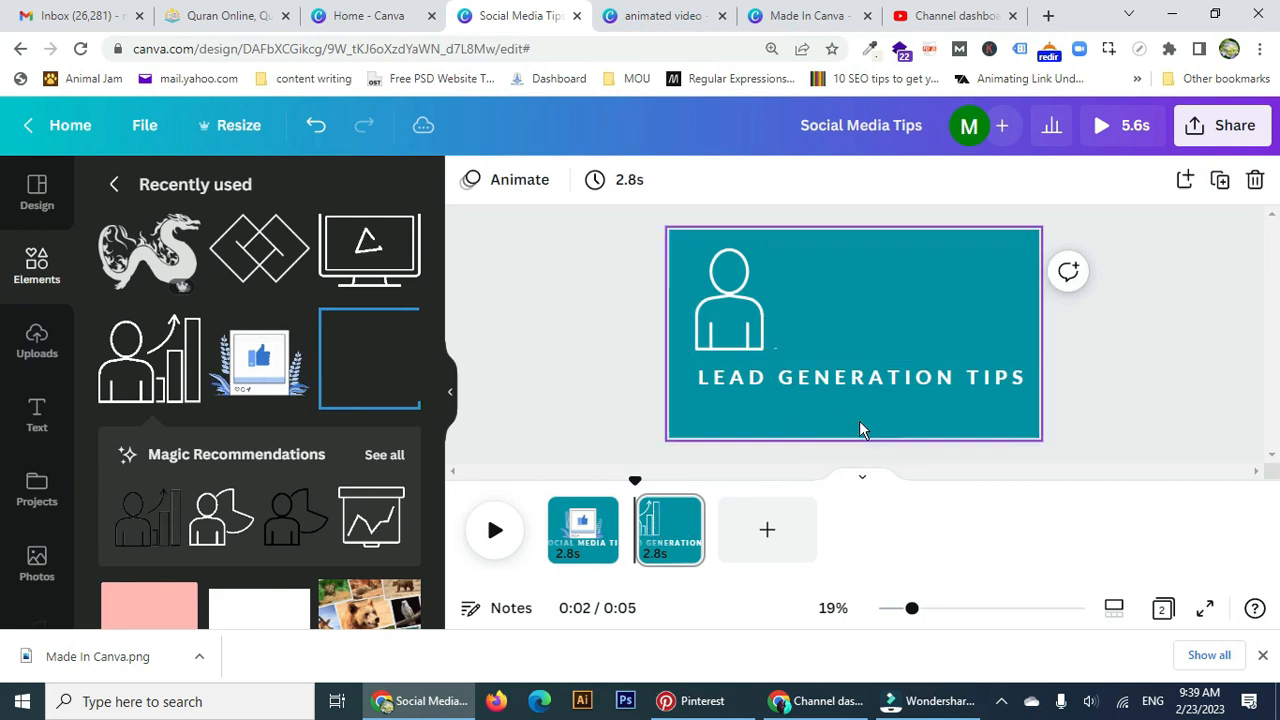
left_click_drag(728, 310, 821, 318)
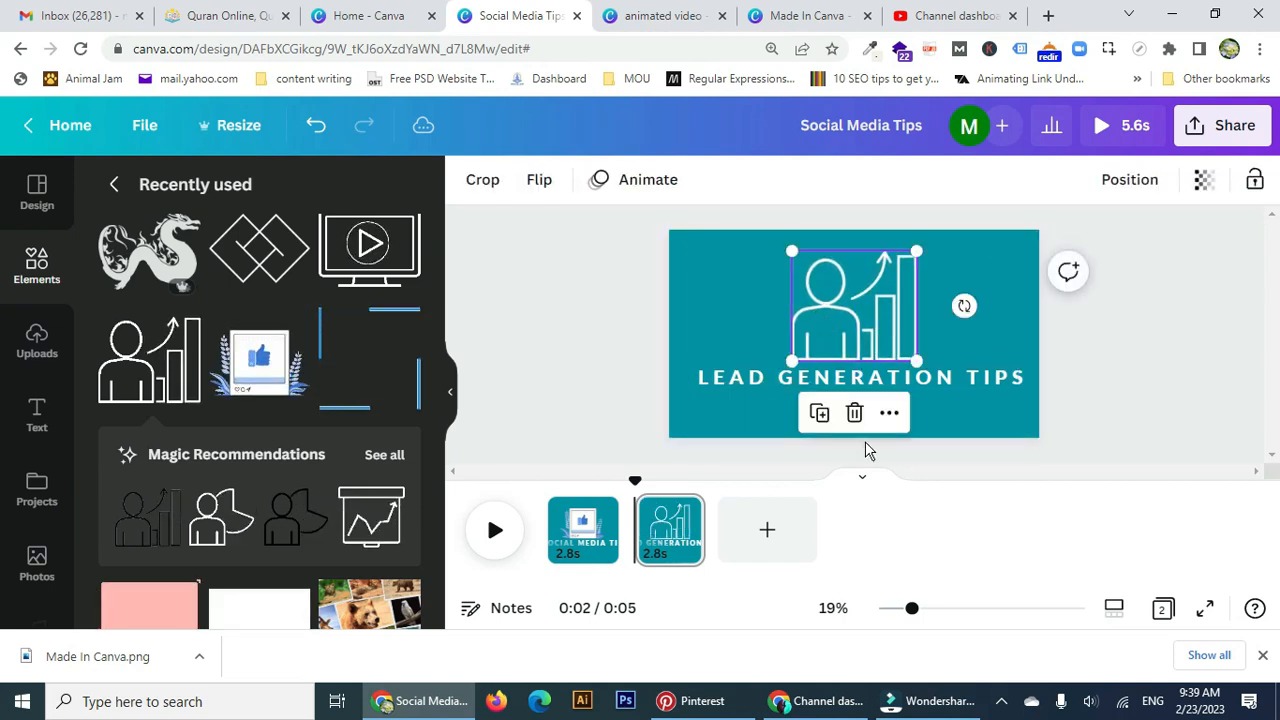
left_click(492, 530)
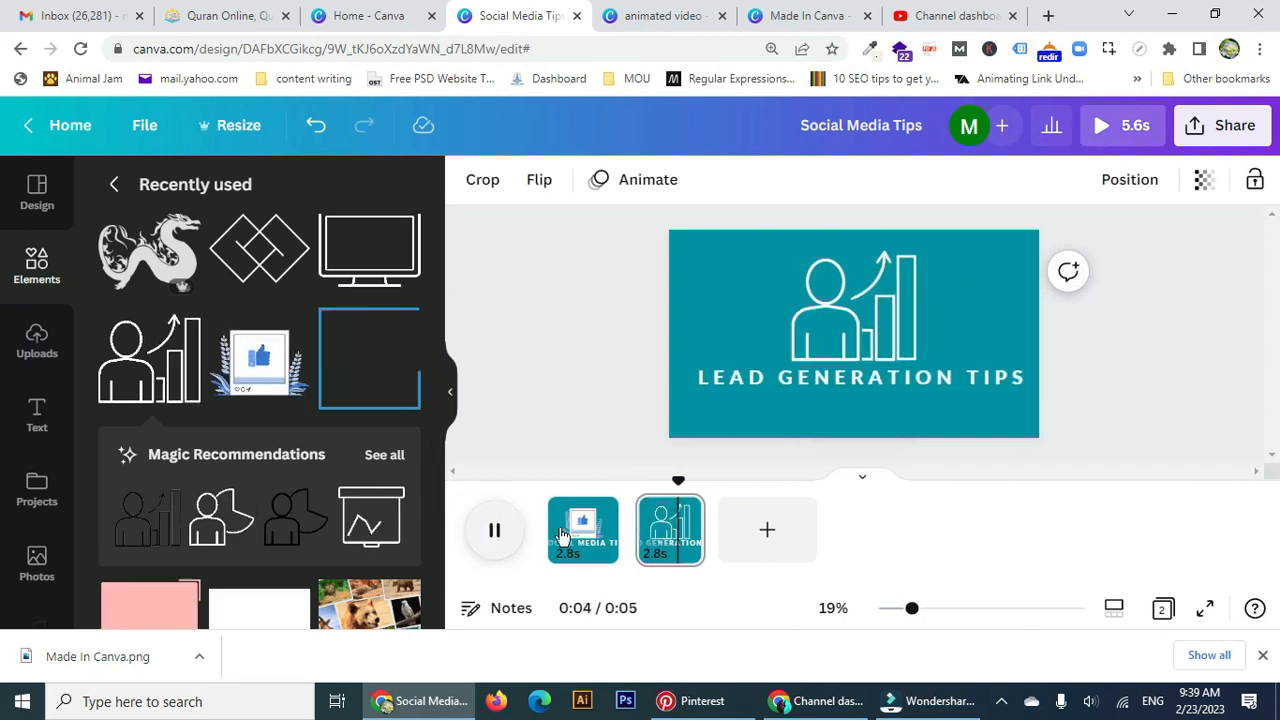
Replay the preview, then give page 2's person-with-chart icon the Rise animation.
left_click(492, 530)
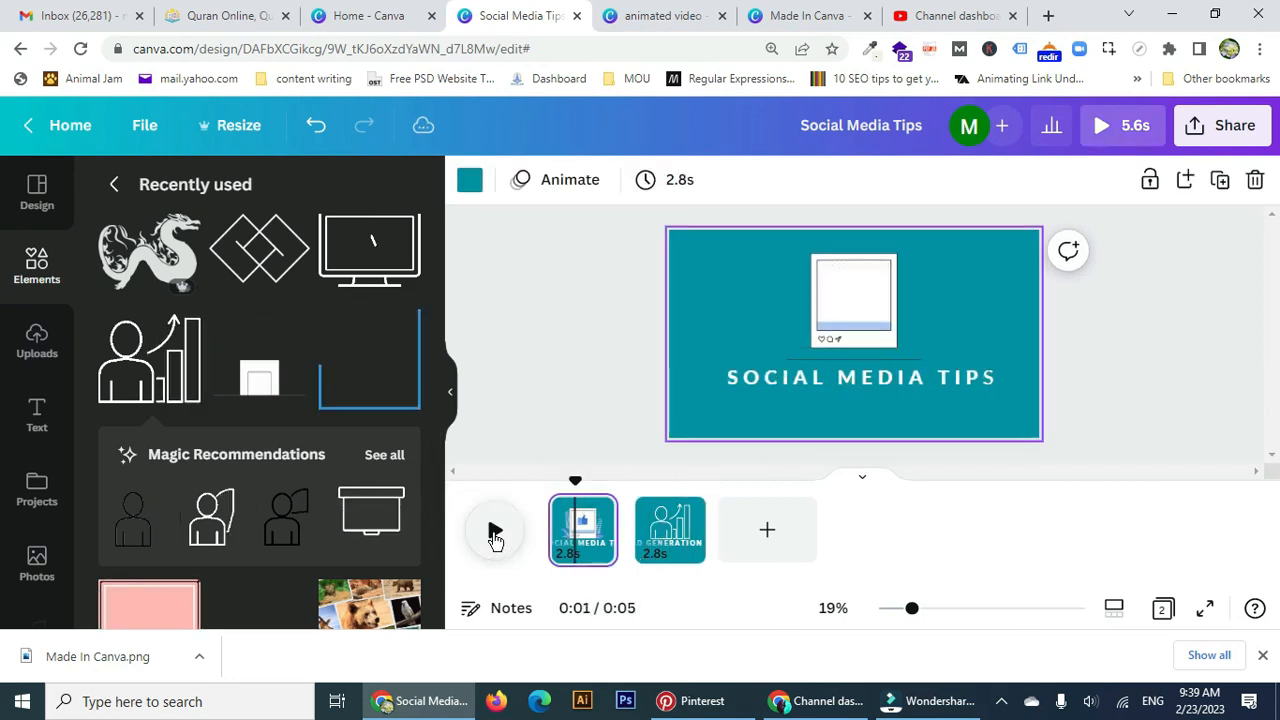
left_click(493, 535)
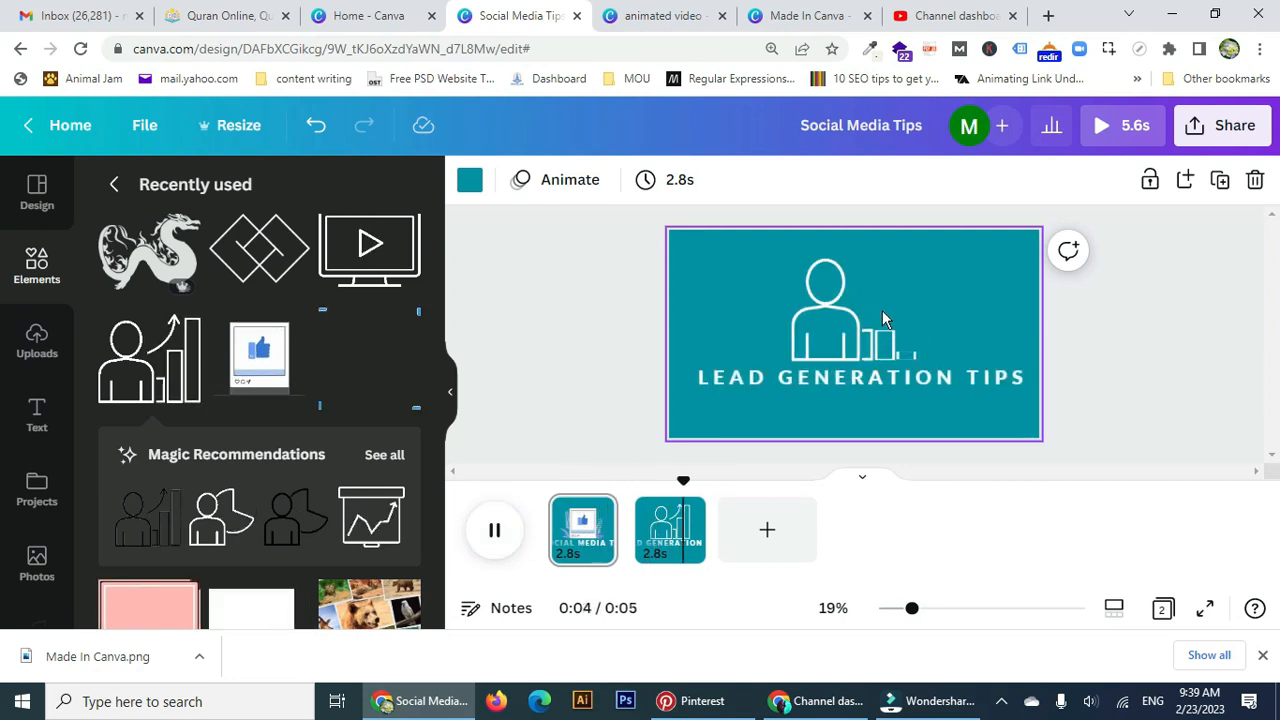
left_click(858, 309)
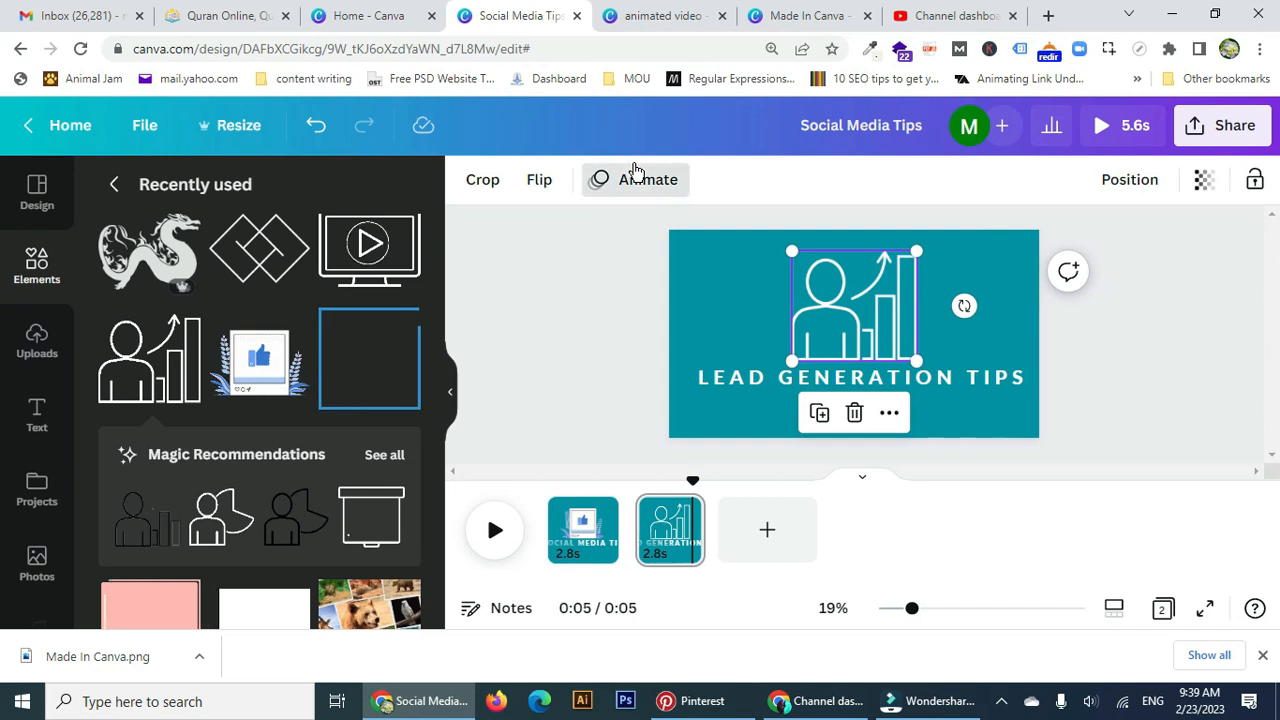
left_click(633, 172)
left_click(166, 340)
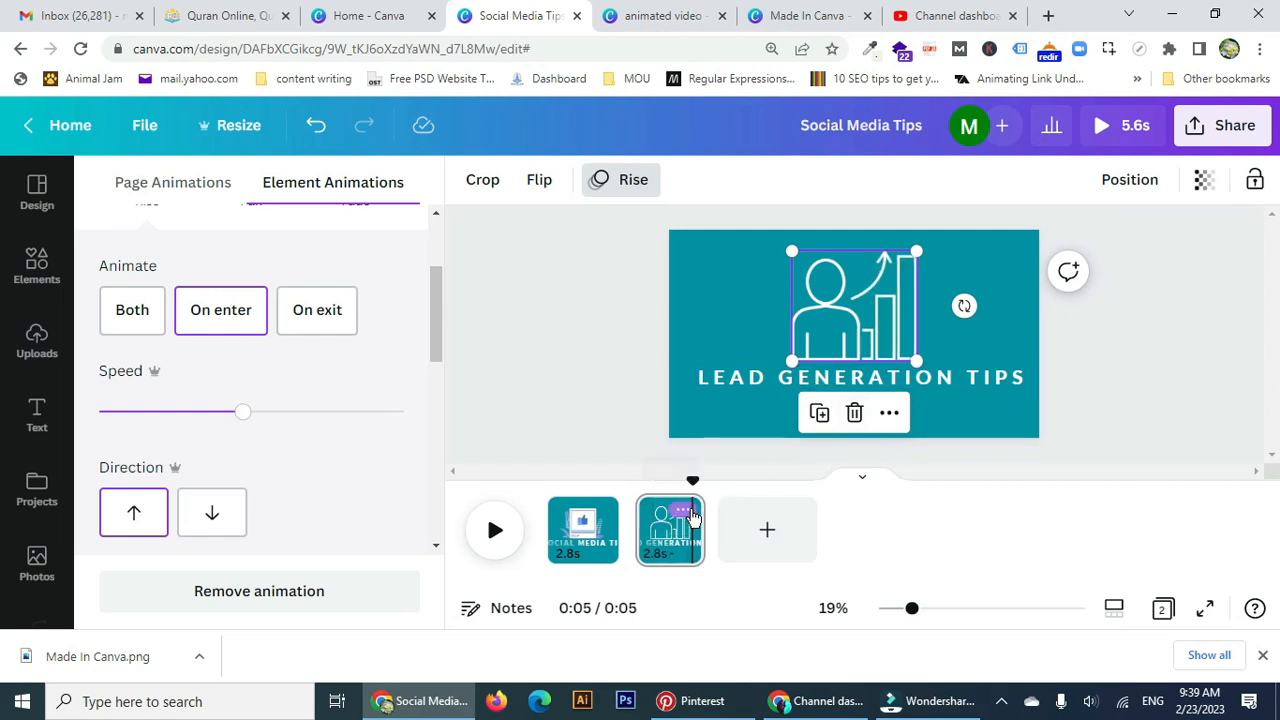
left_click(688, 511)
Duplicate page 2 as a third page and compare with the reference design's third page.
left_click(747, 246)
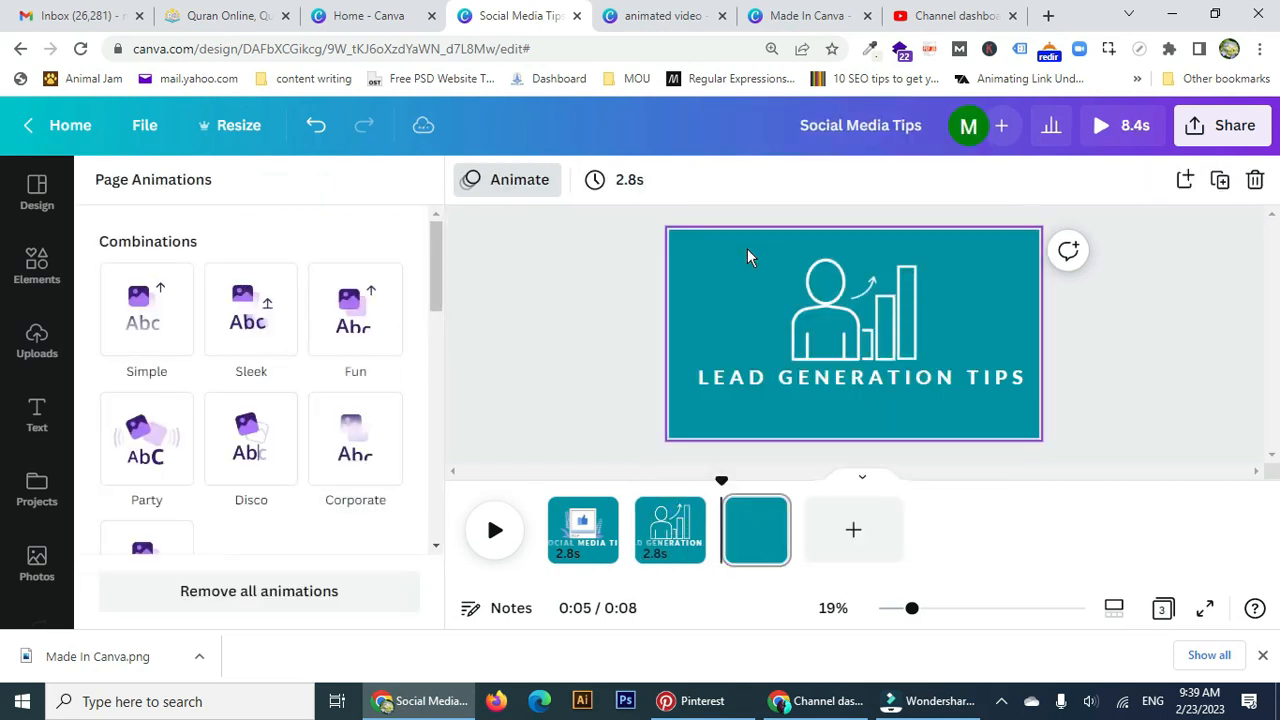
left_click(675, 28)
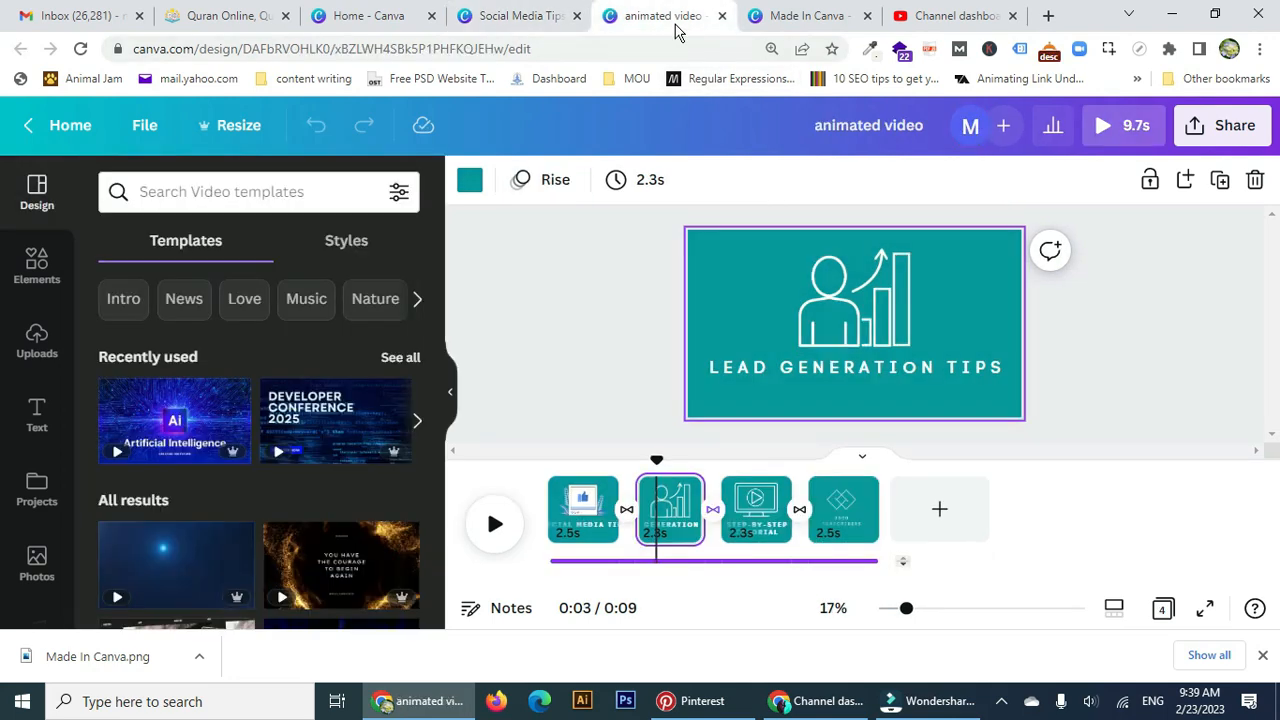
left_click(752, 525)
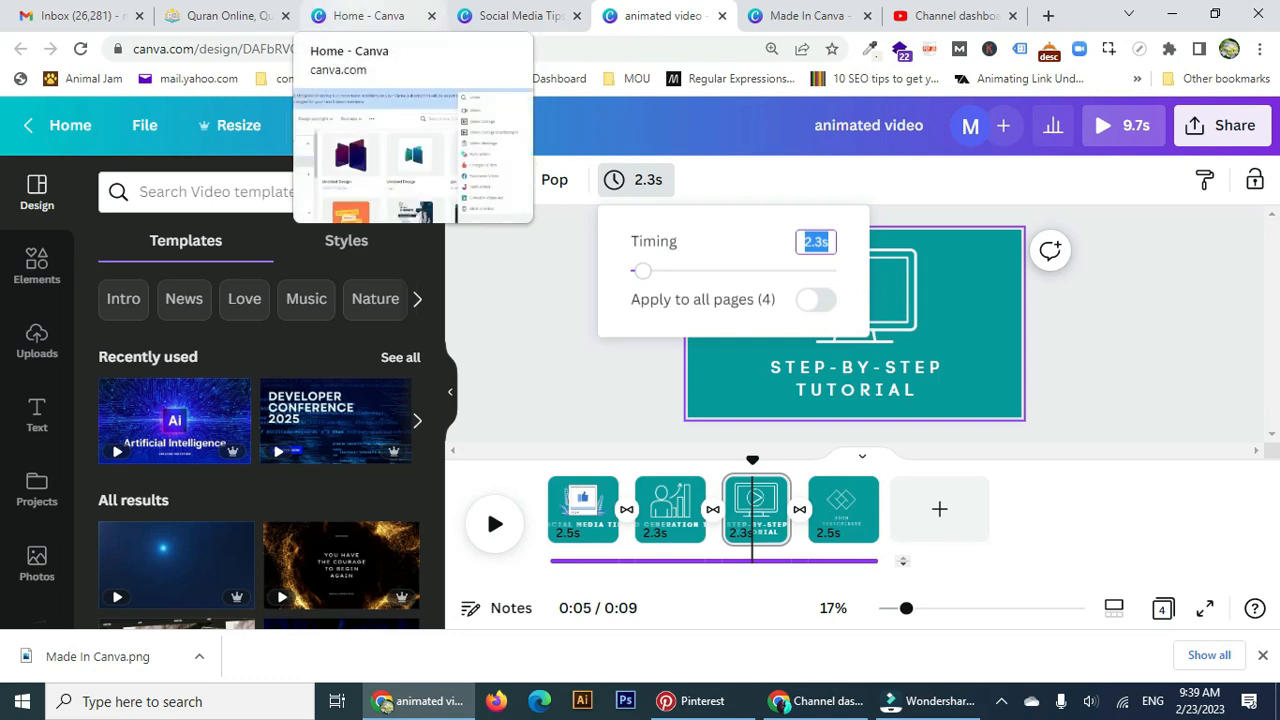
left_click(475, 27)
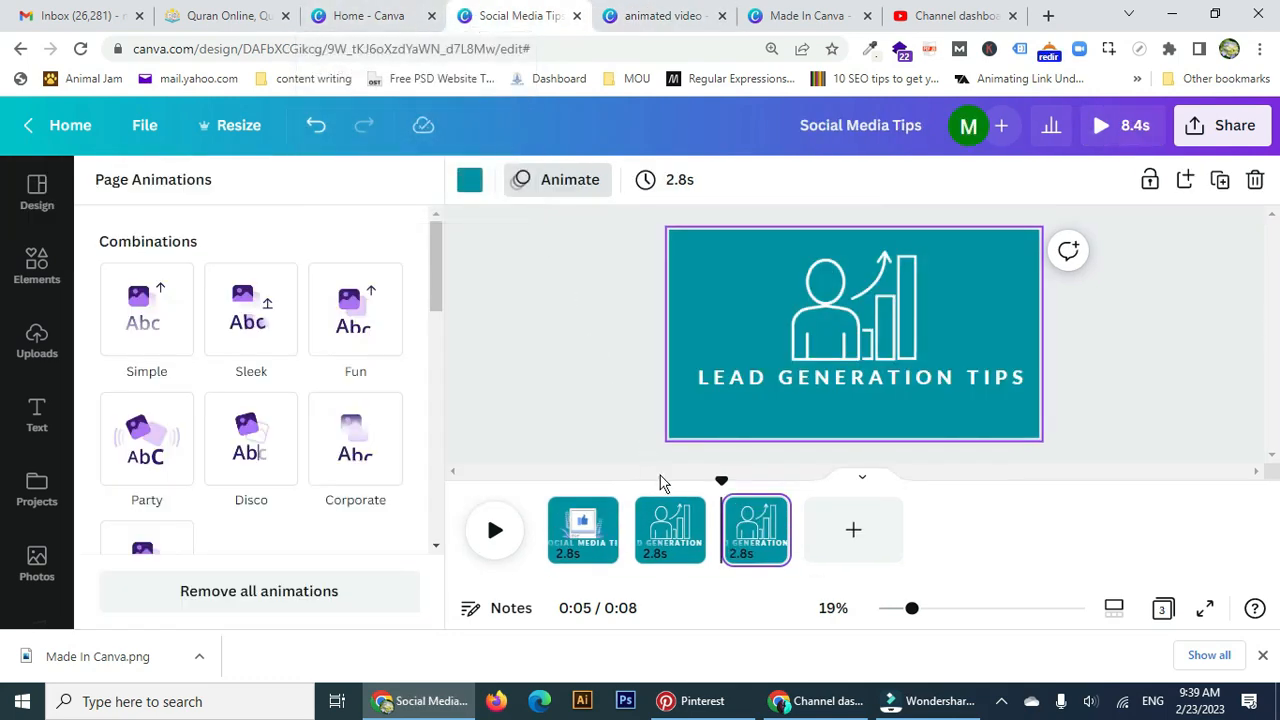
Retitle page 3 'STEP-BY-STEP' / 'TUTORIAL' on two lines and move the title lower.
left_click(783, 376)
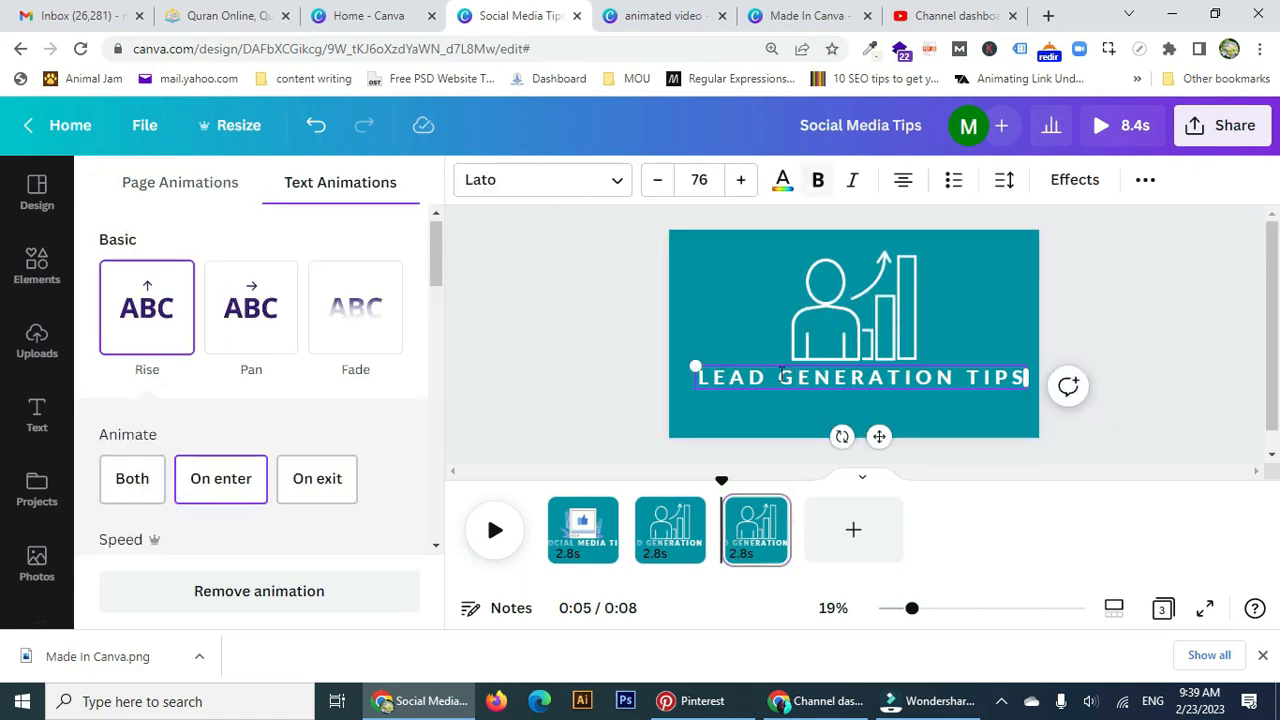
left_click(783, 376)
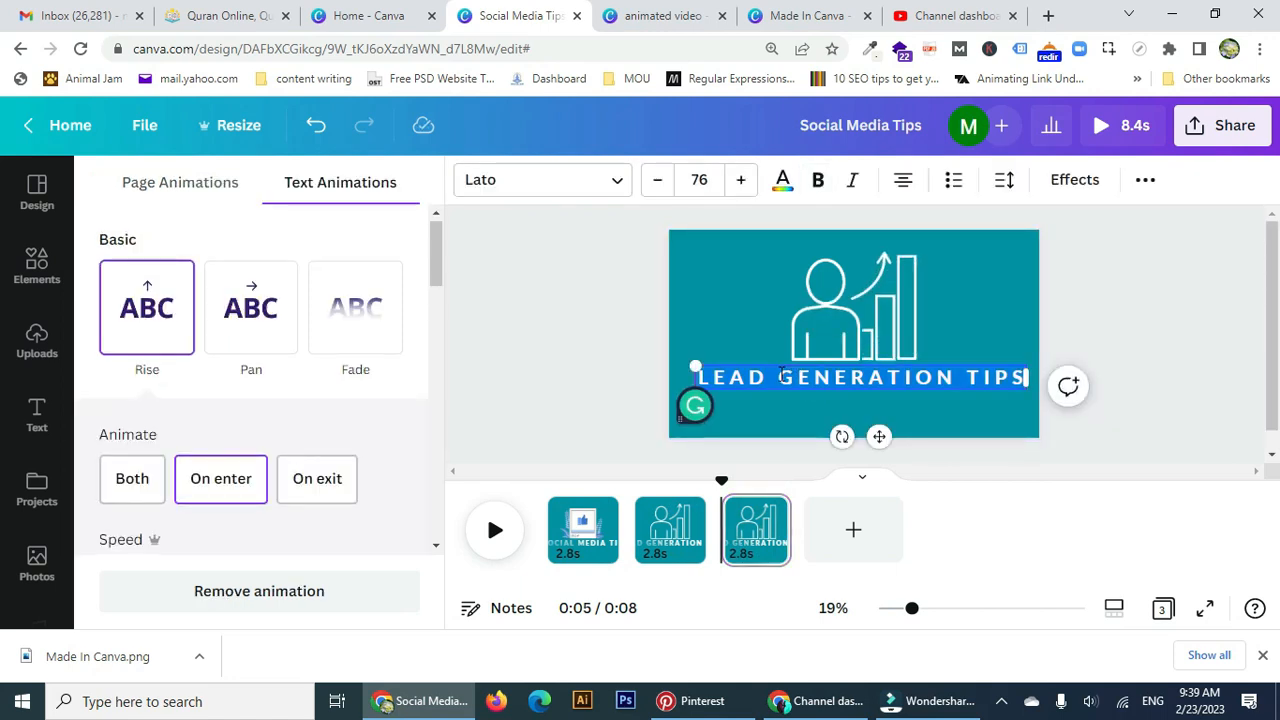
type("STEP-")
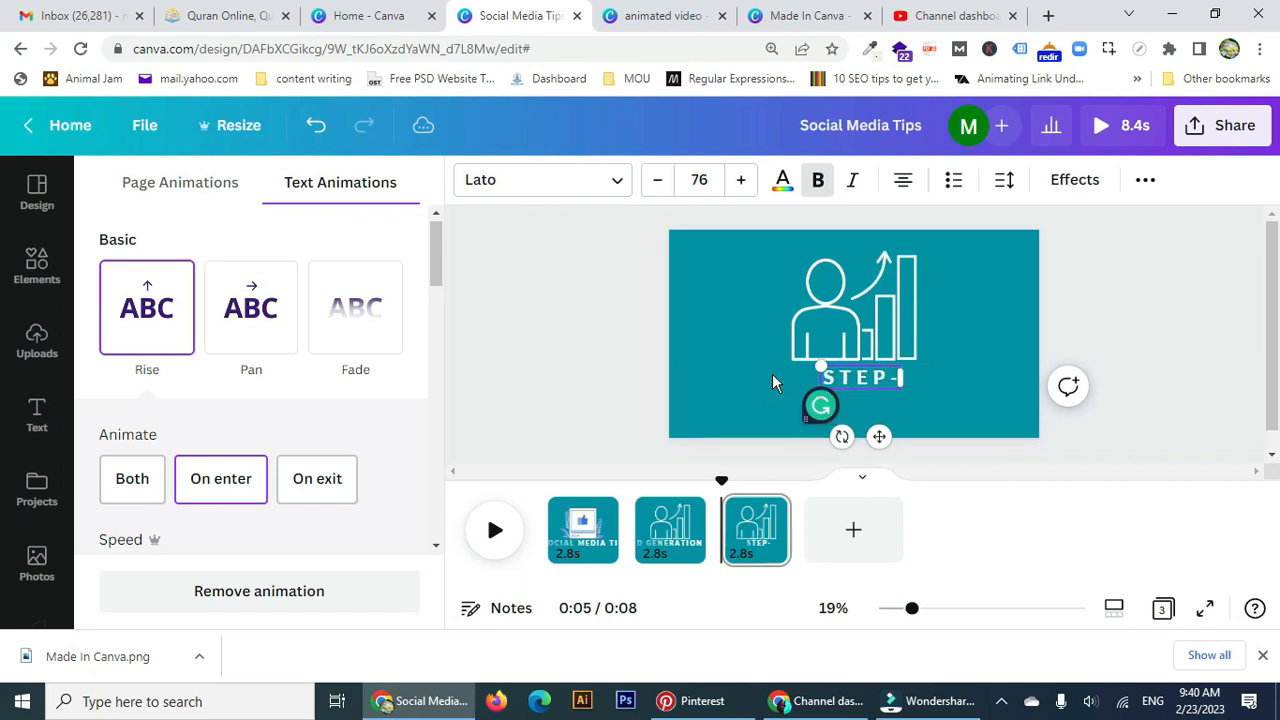
type("BY-STEP")
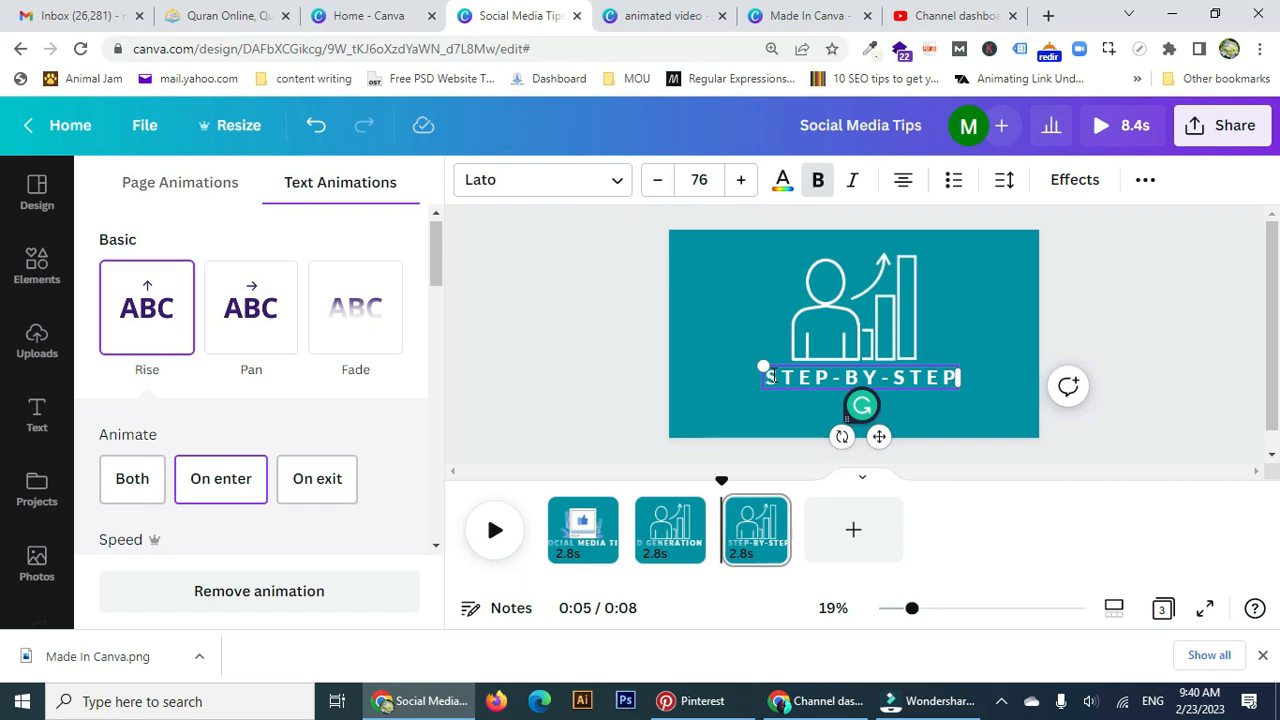
key("Return")
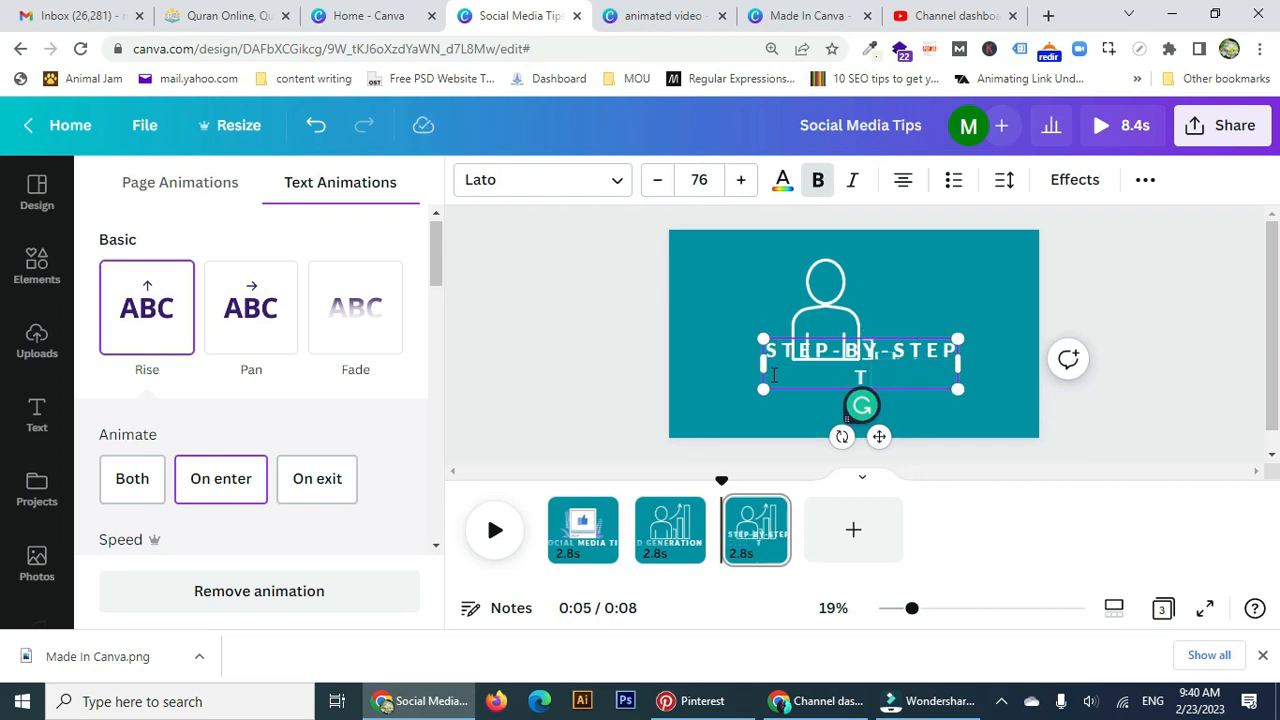
type("TUTORIAL")
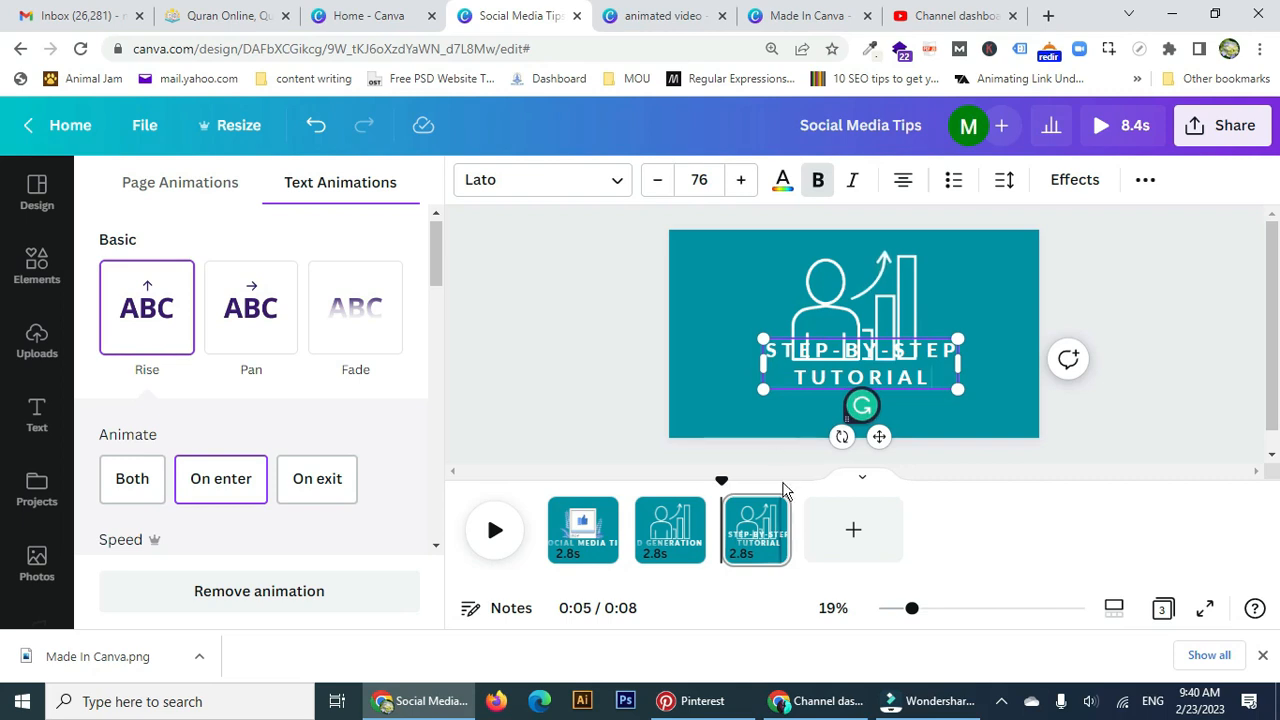
left_click_drag(881, 440, 884, 476)
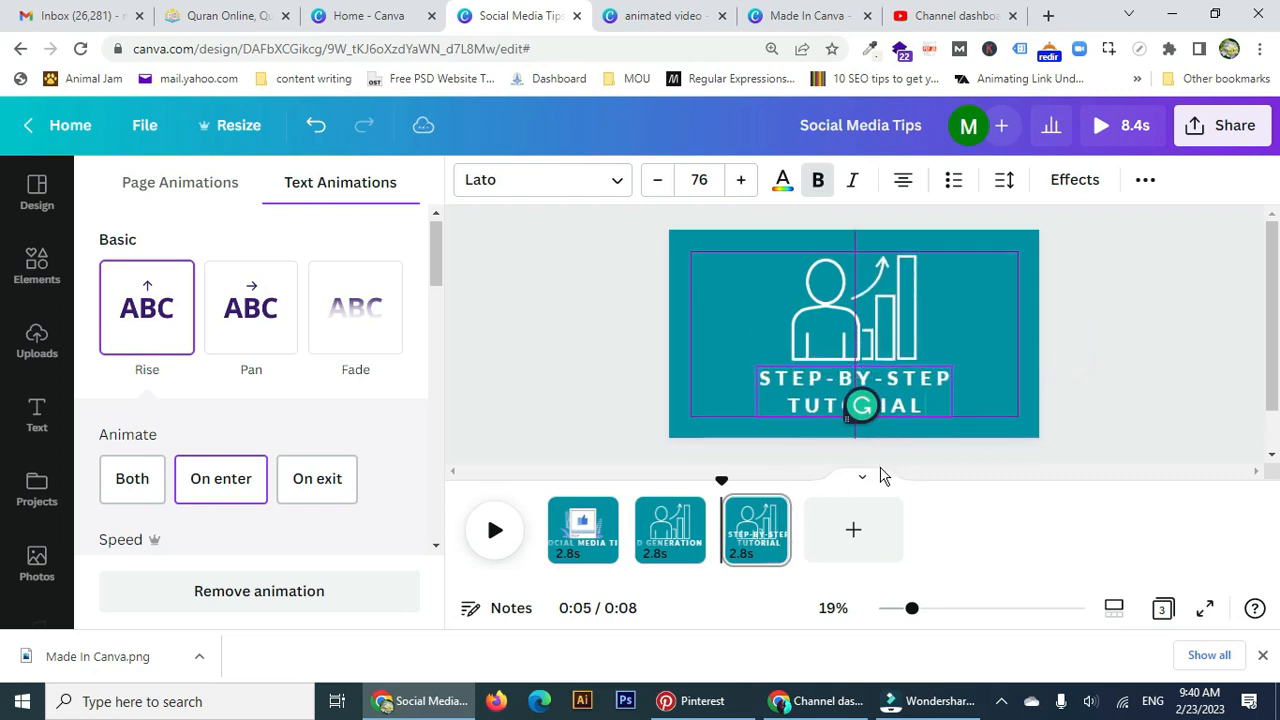
left_click(818, 340)
Add the monitor line-art icon from Recently used to page 3 and shrink it.
scroll(385, 420, "down", 2)
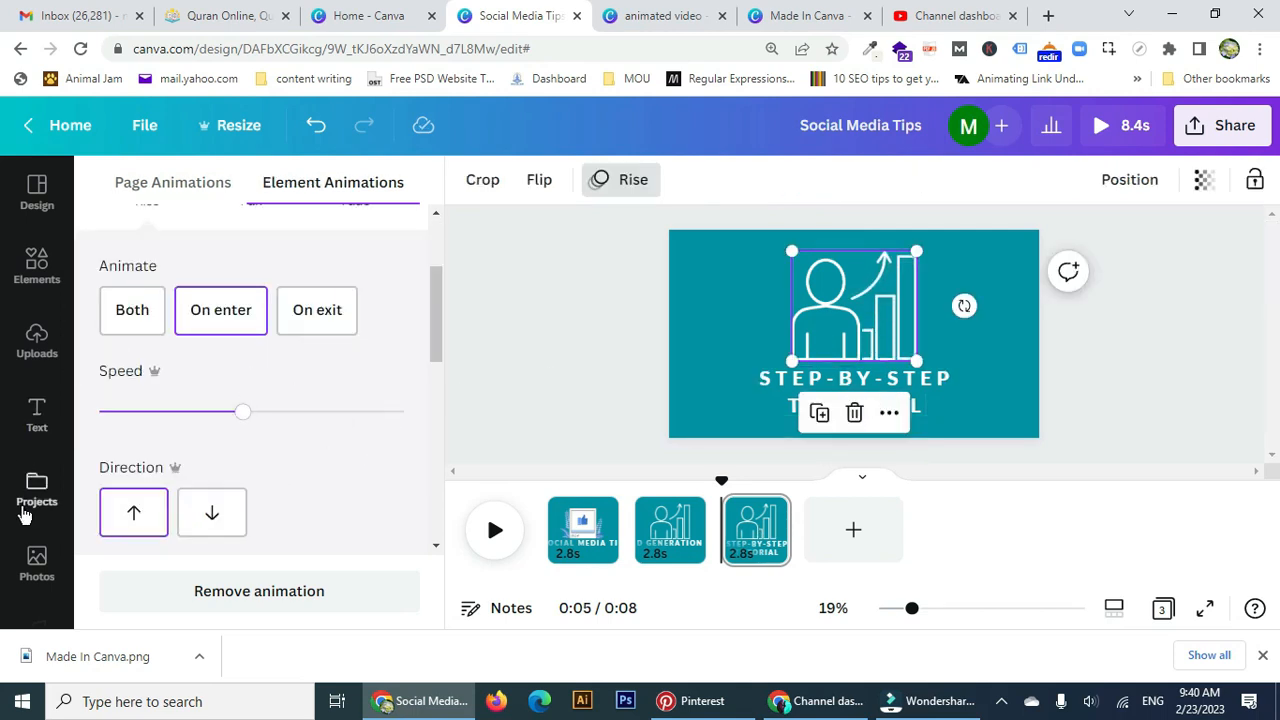
left_click(62, 290)
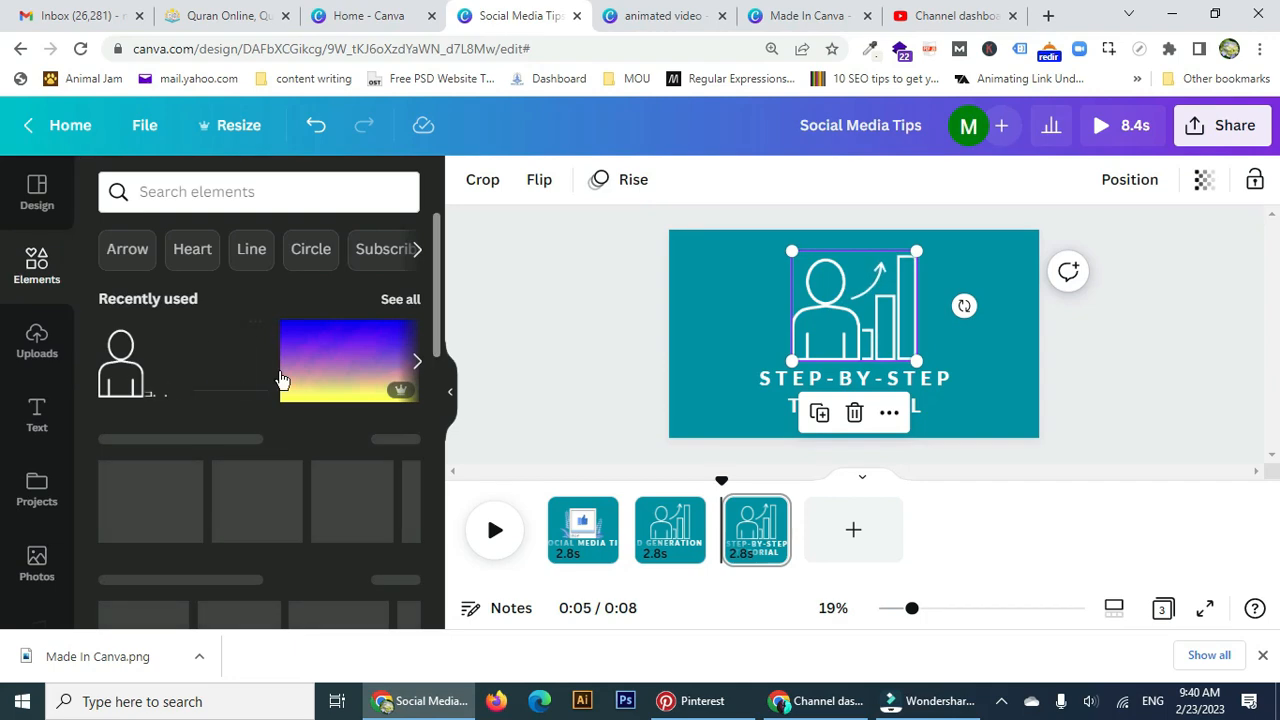
left_click(690, 20)
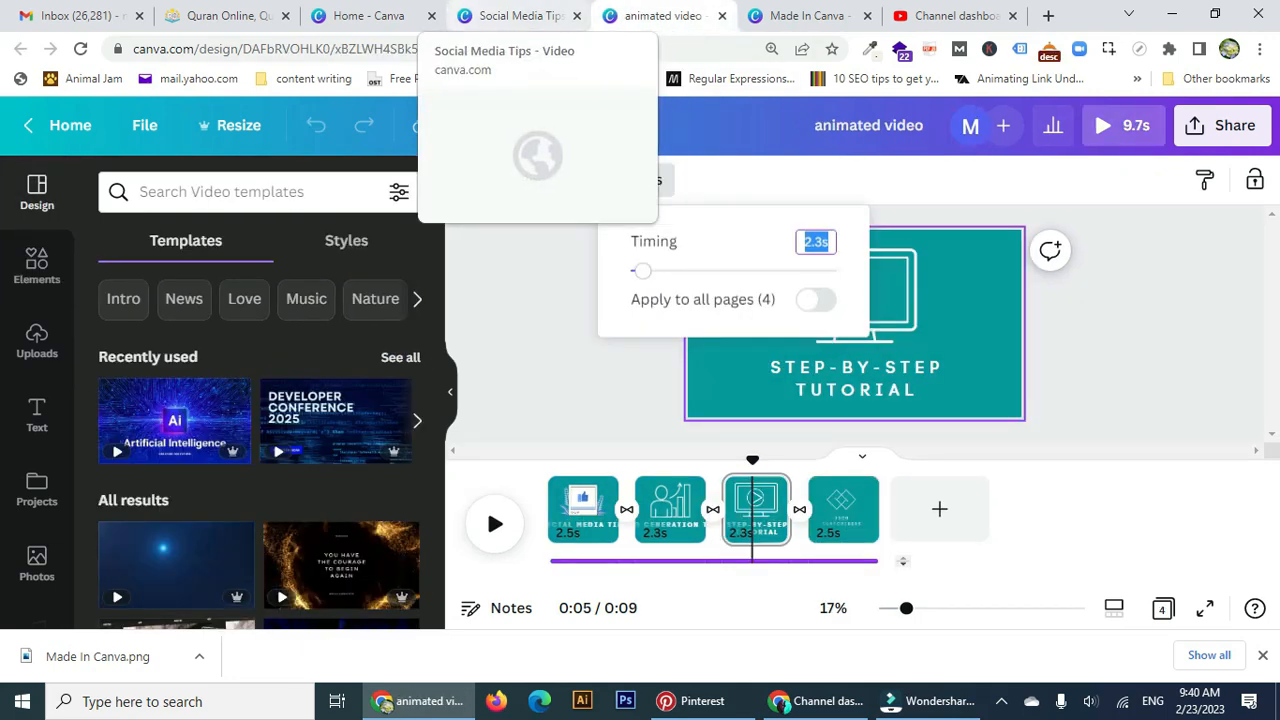
left_click(520, 16)
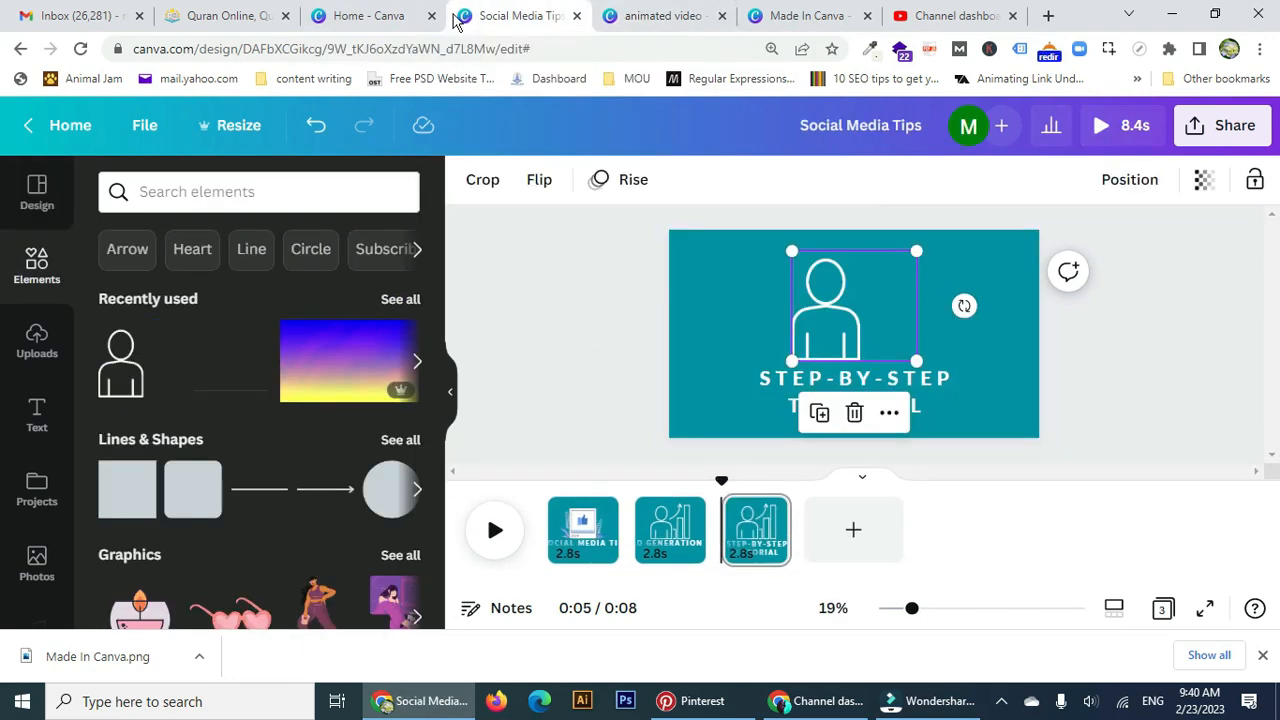
left_click(398, 300)
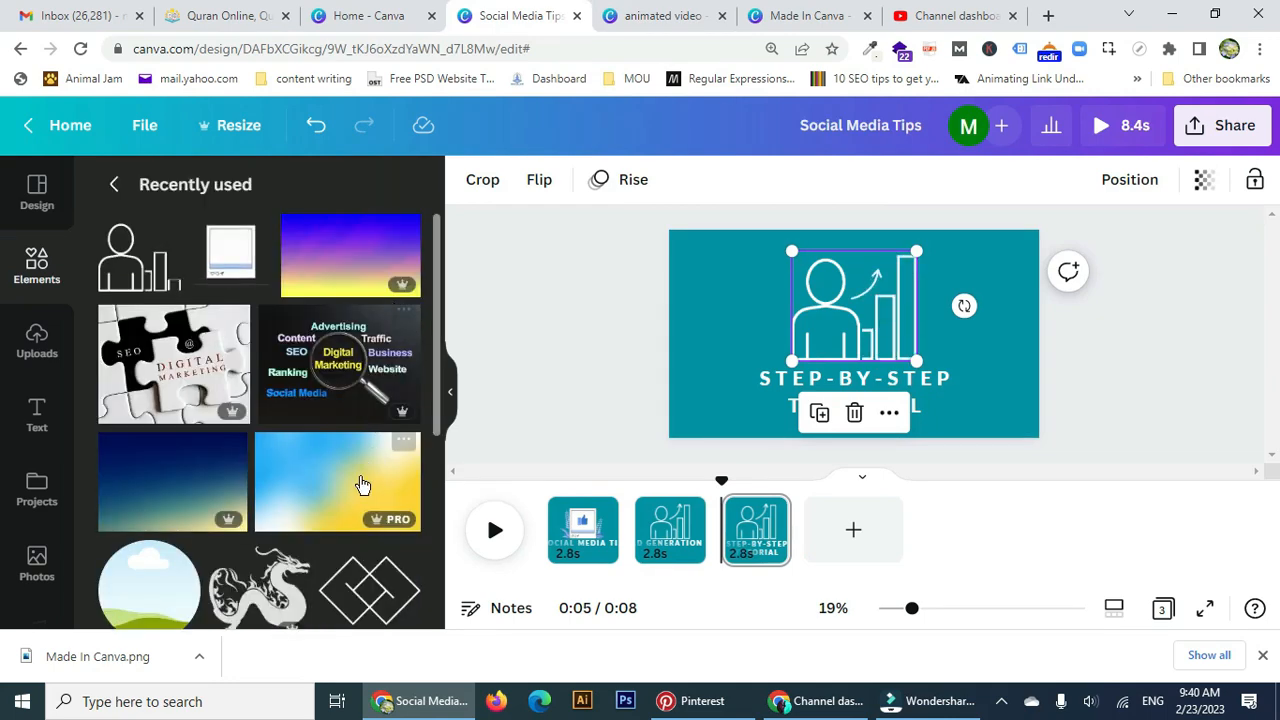
scroll(358, 490, "down", 3)
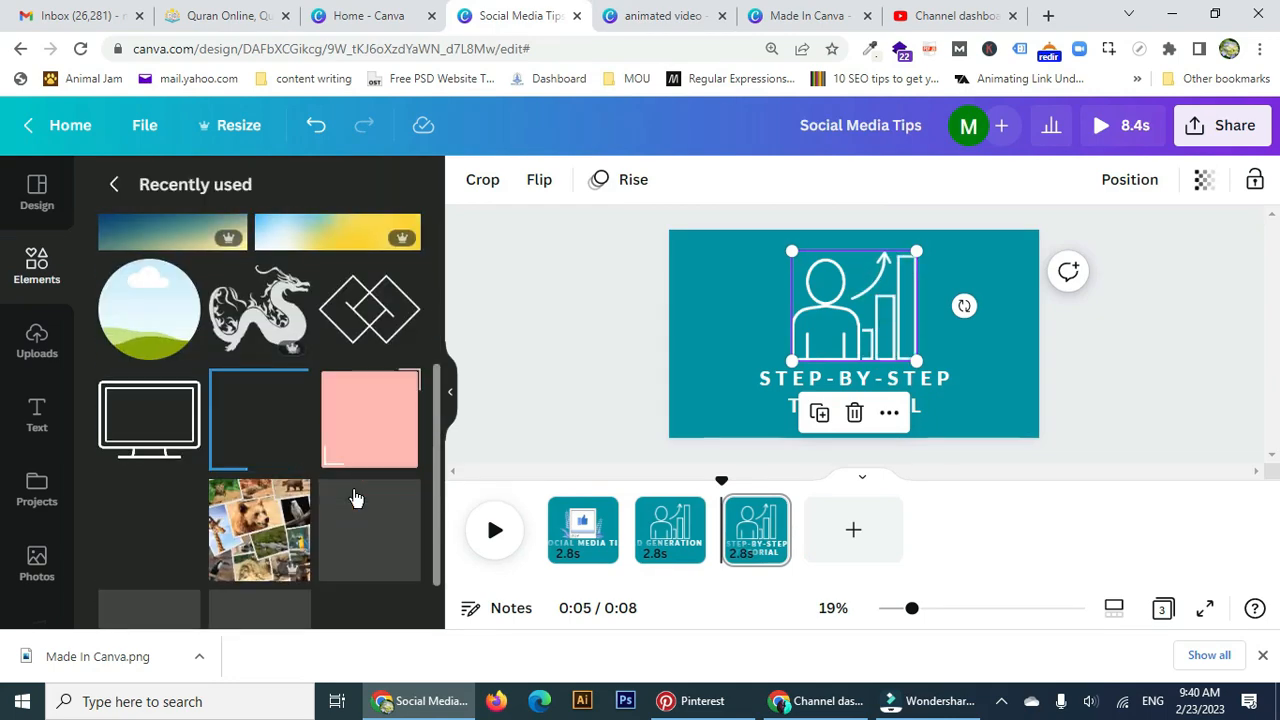
left_click(171, 440)
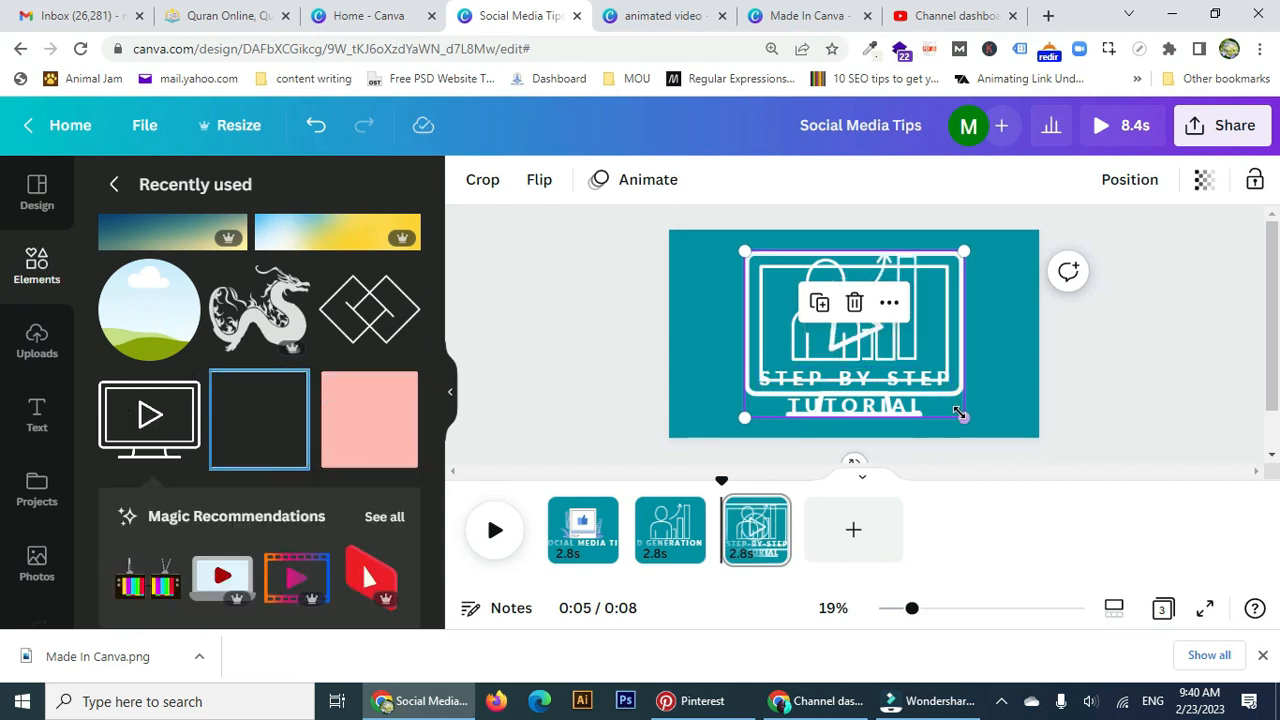
left_click_drag(963, 417, 890, 350)
Delete the person-and-chart illustration, centre the monitor and give it the Rise animation.
left_click(908, 344)
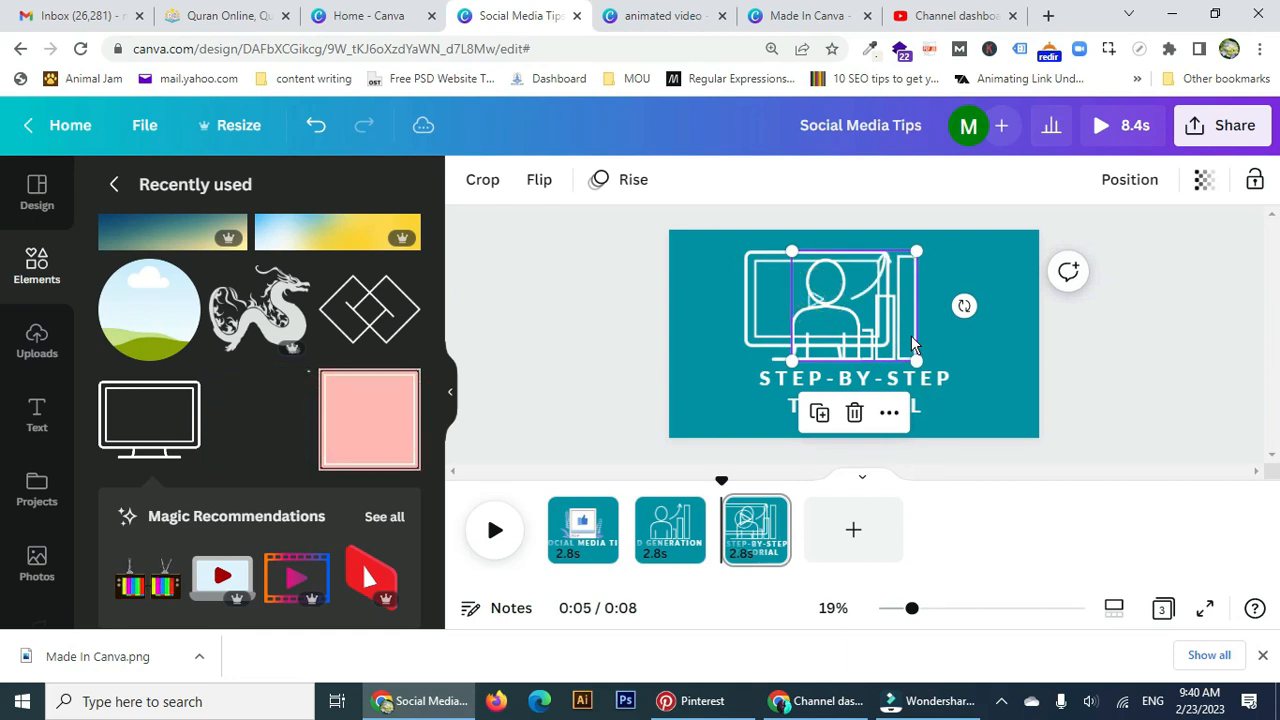
key("Delete")
left_click(812, 330)
left_click_drag(808, 337, 847, 330)
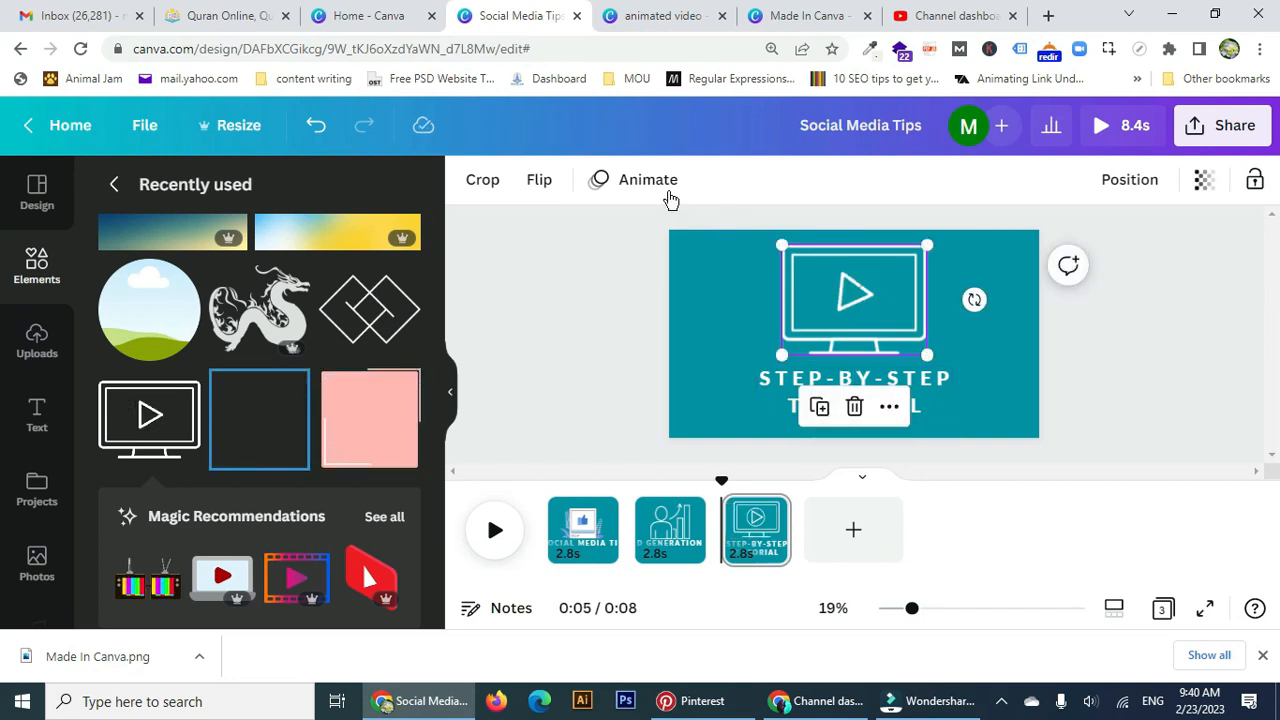
left_click(648, 180)
left_click(114, 335)
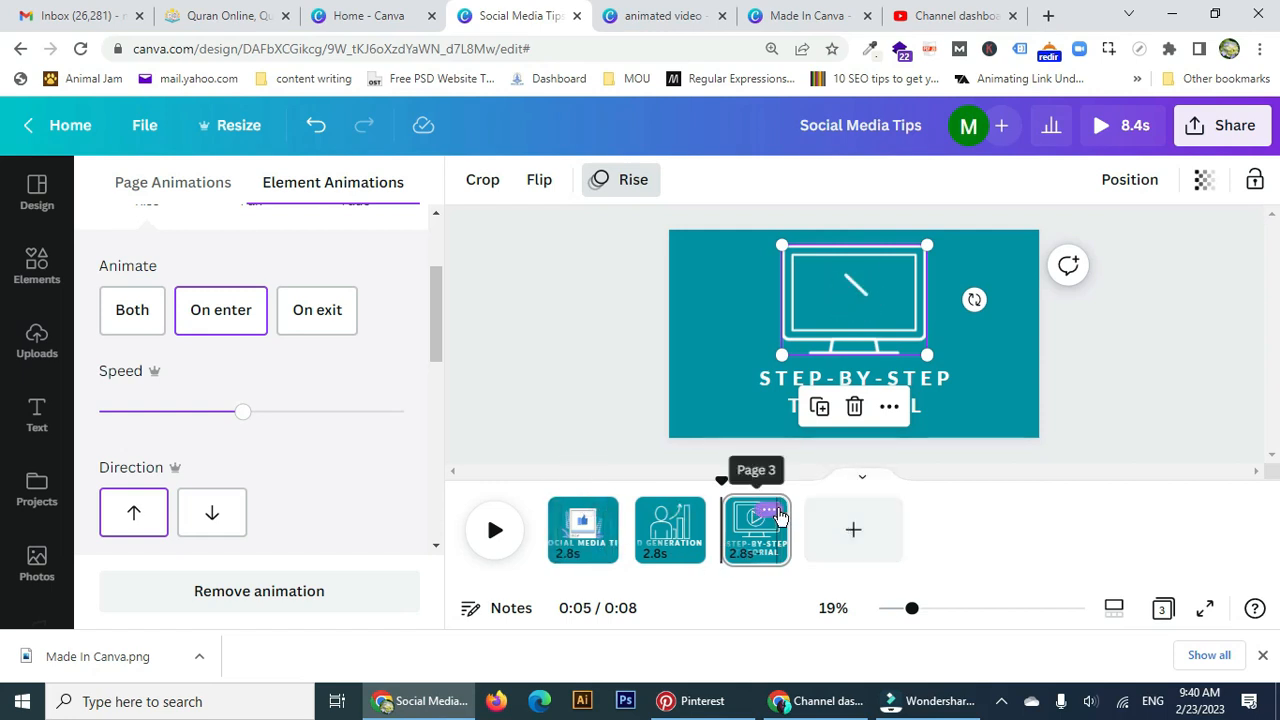
left_click(774, 513)
Duplicate page 3 as page 4 and add the diamond outline element, moved up.
left_click(860, 242)
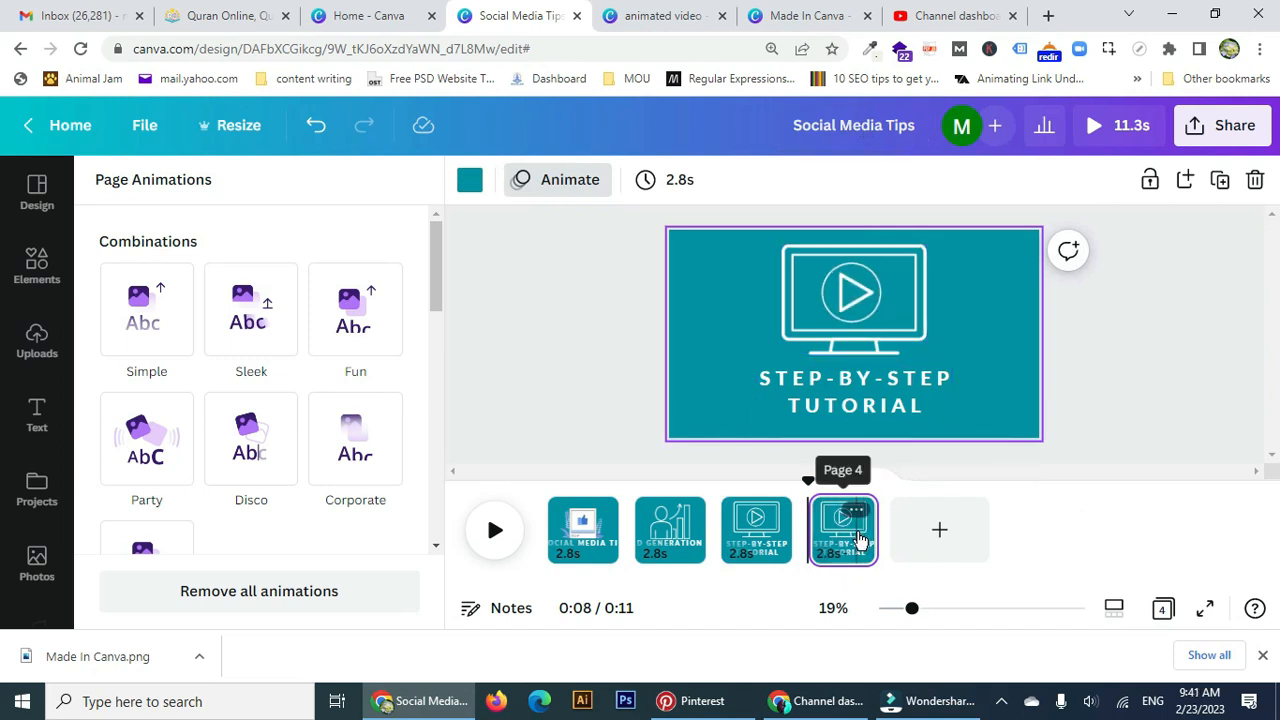
left_click(57, 286)
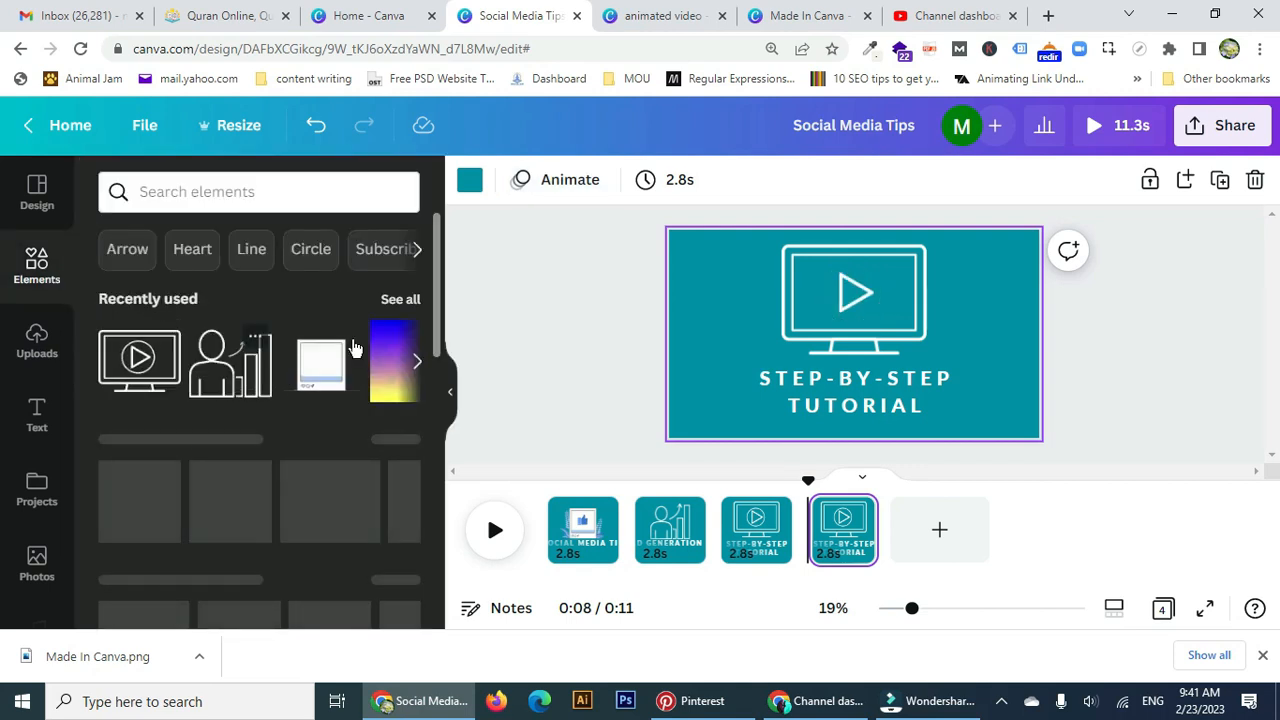
left_click(403, 299)
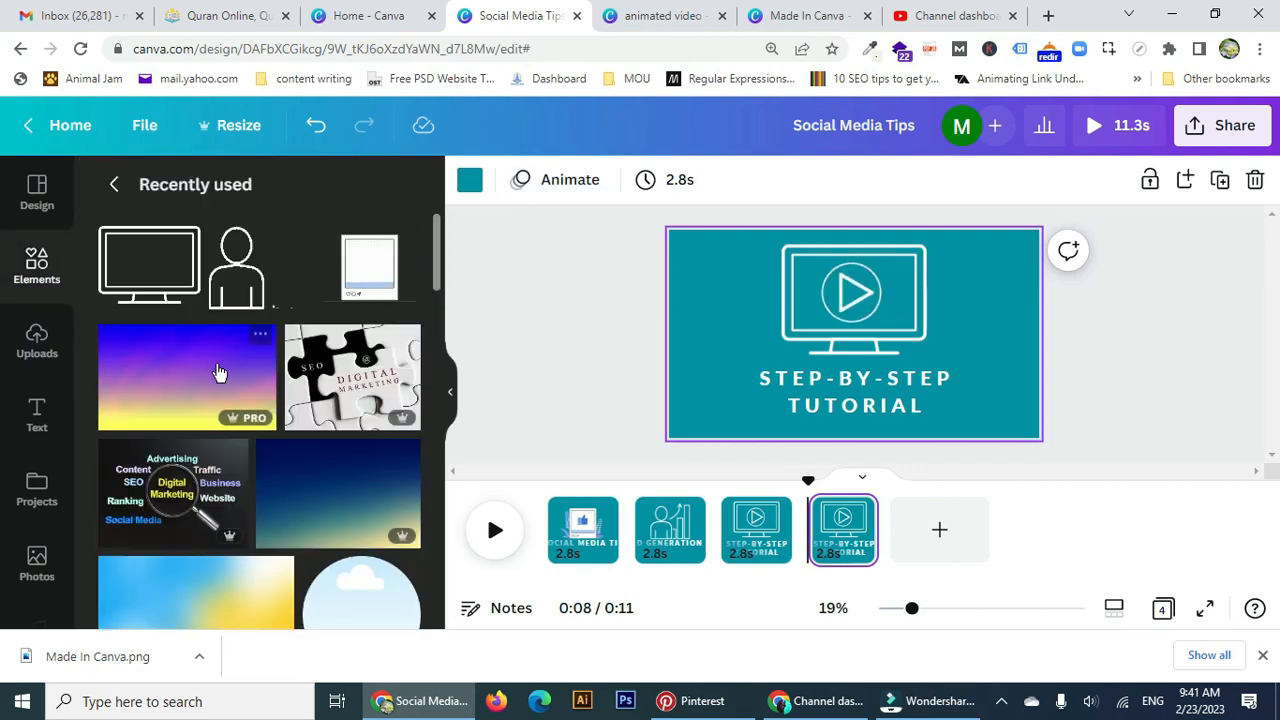
scroll(230, 380, "down", 4)
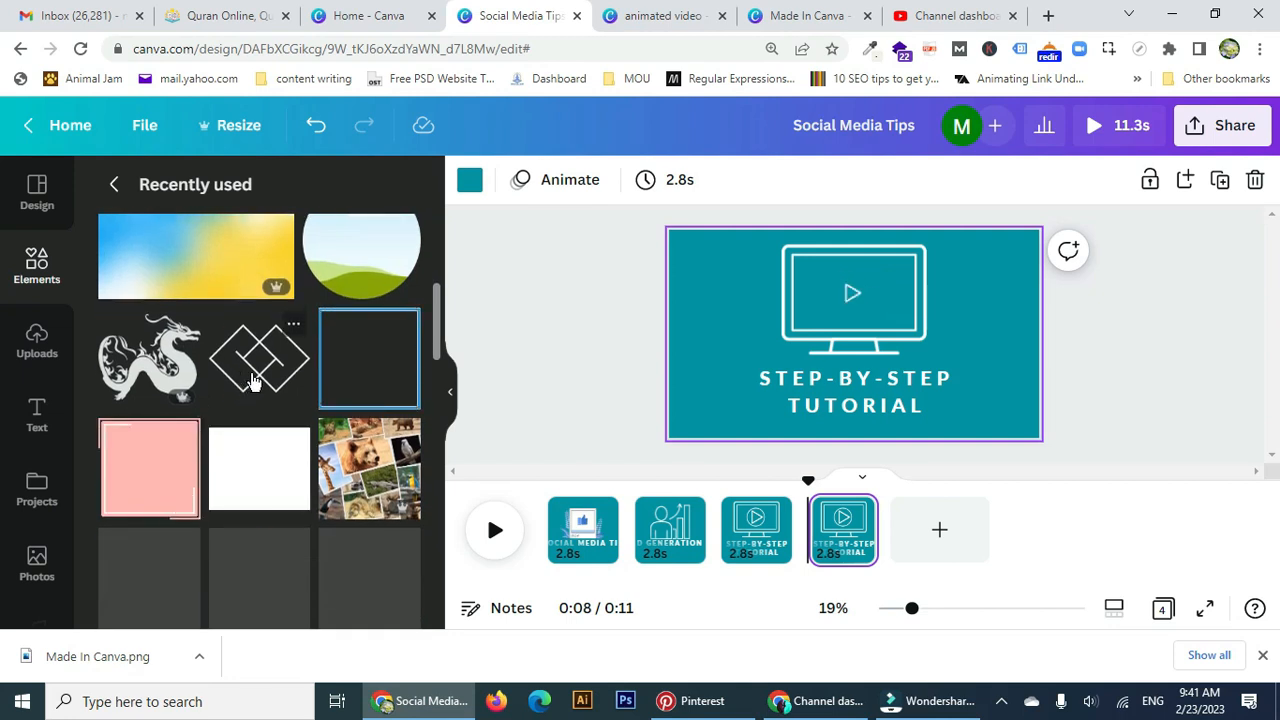
left_click(253, 380)
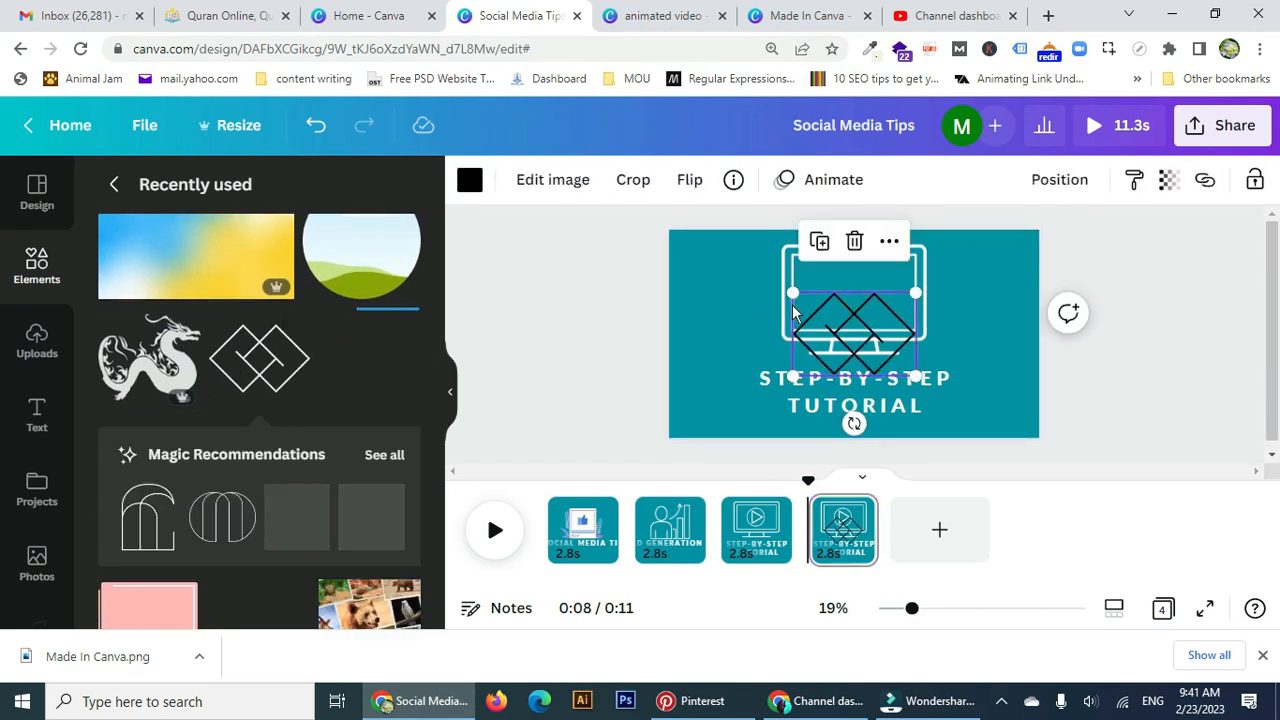
left_click_drag(877, 335, 877, 299)
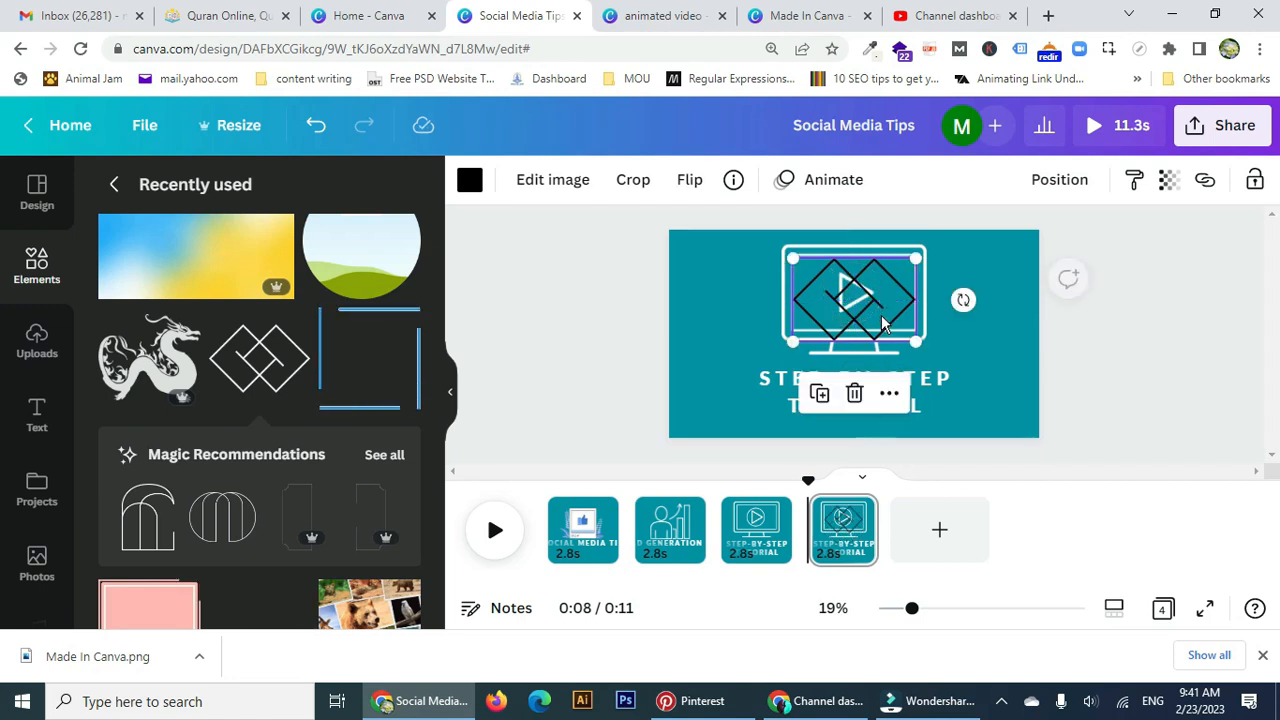
left_click(930, 335)
Delete page 4's monitor icon and colour the diamond logo white.
left_click(921, 326)
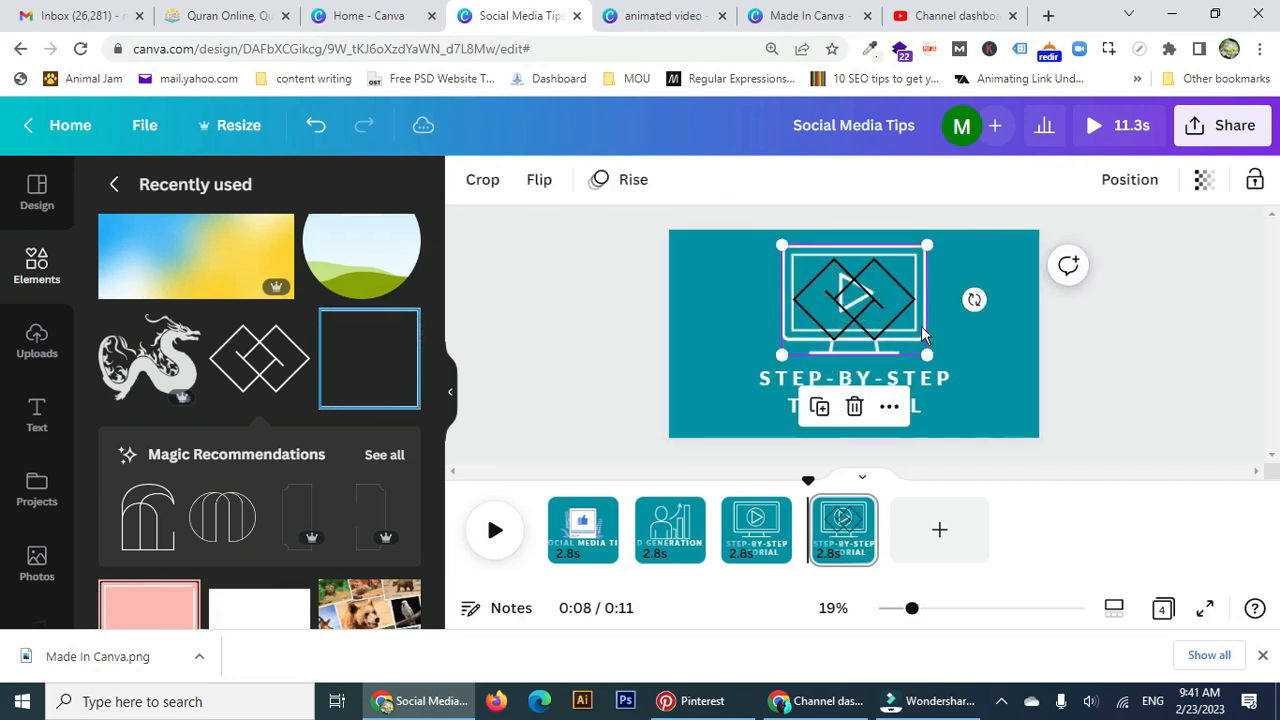
left_click(854, 406)
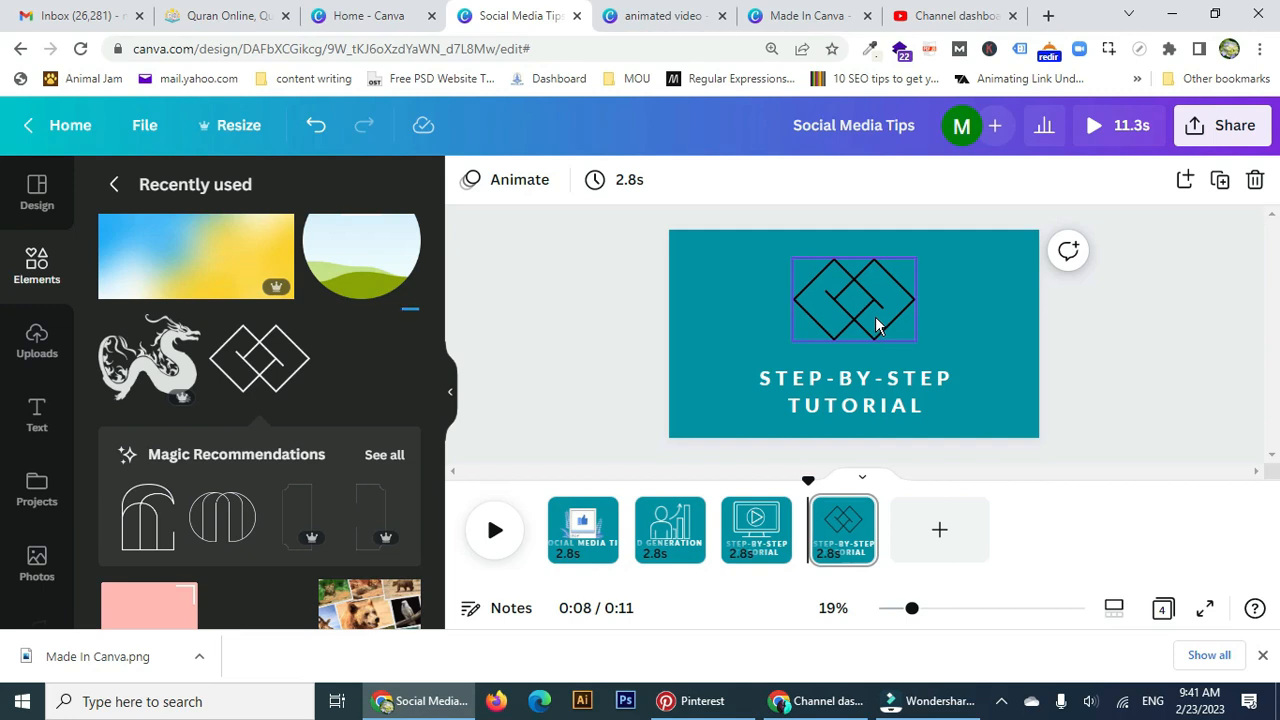
left_click(536, 188)
left_click(879, 322)
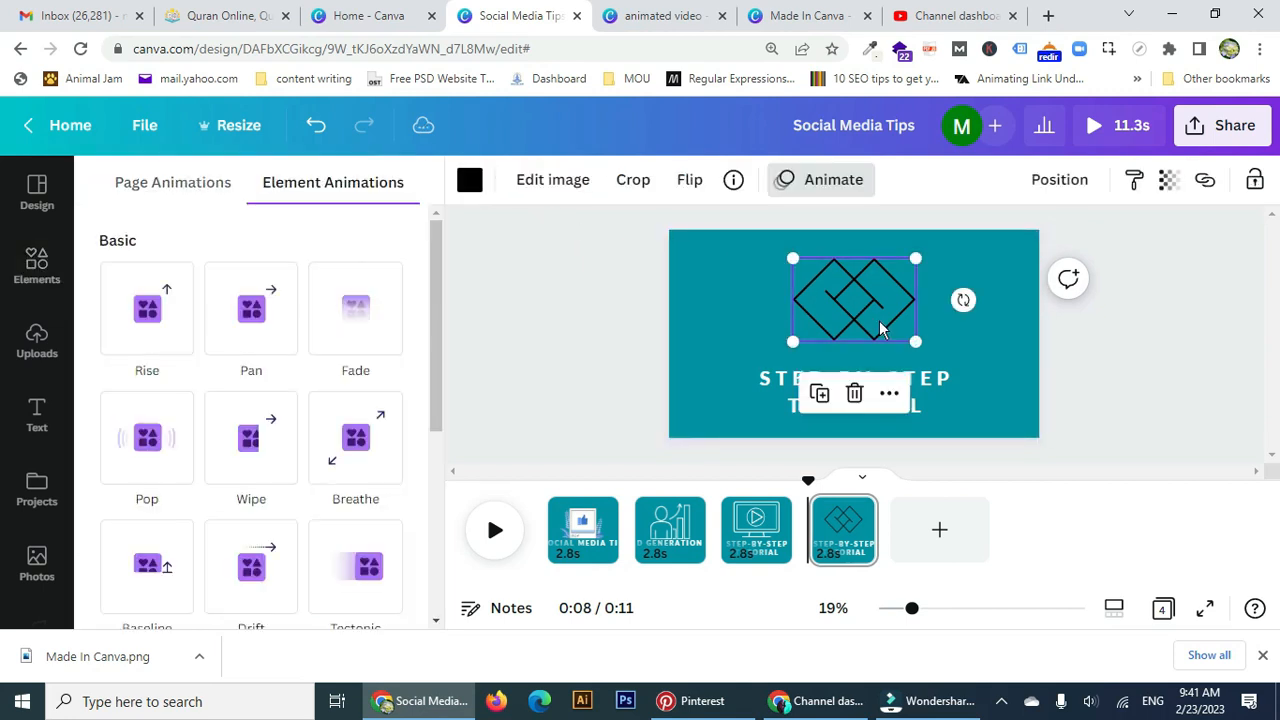
left_click(469, 180)
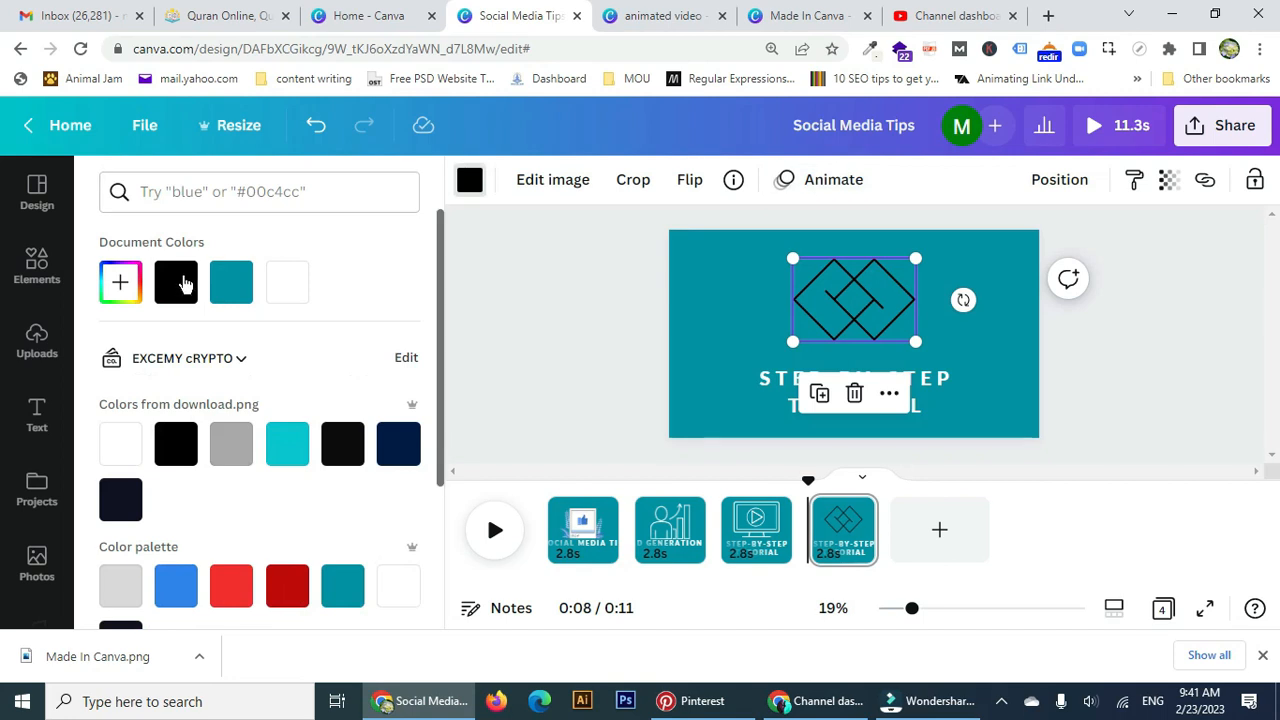
left_click(304, 287)
left_click(948, 380)
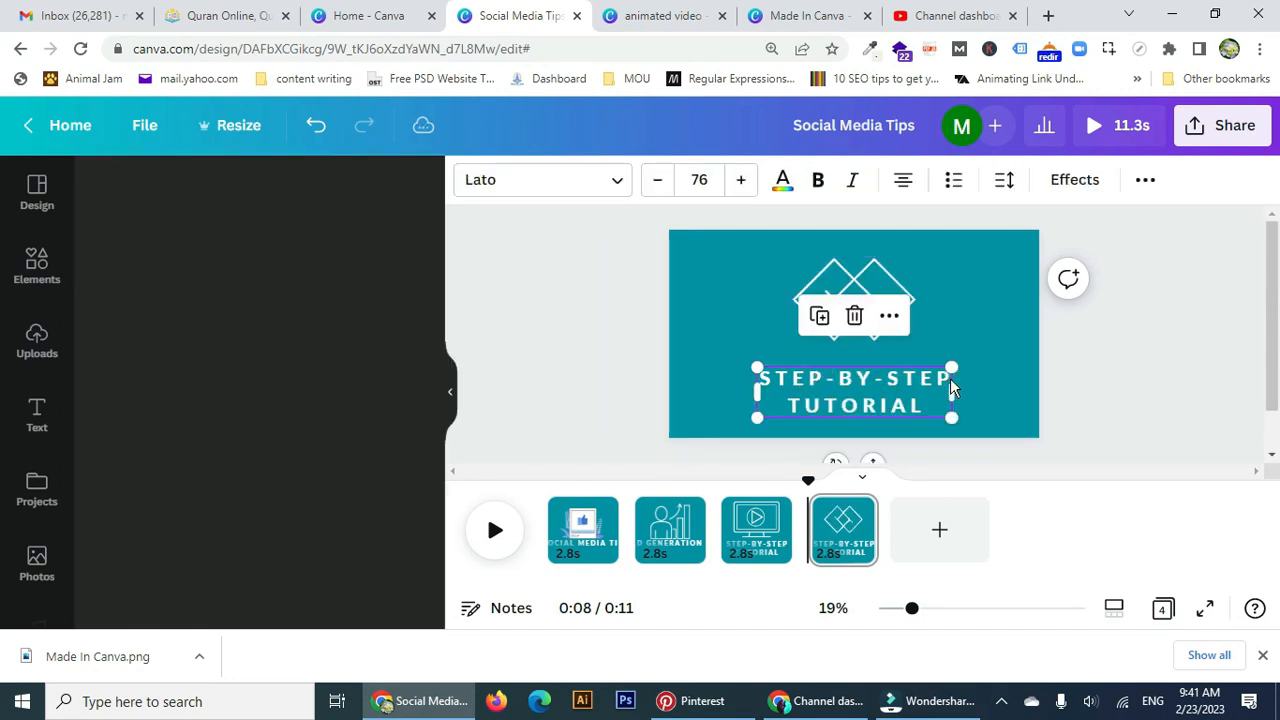
Replace page 4's title with '3000 SUBSCRIBERS' and nudge it up slightly.
double_click(921, 387)
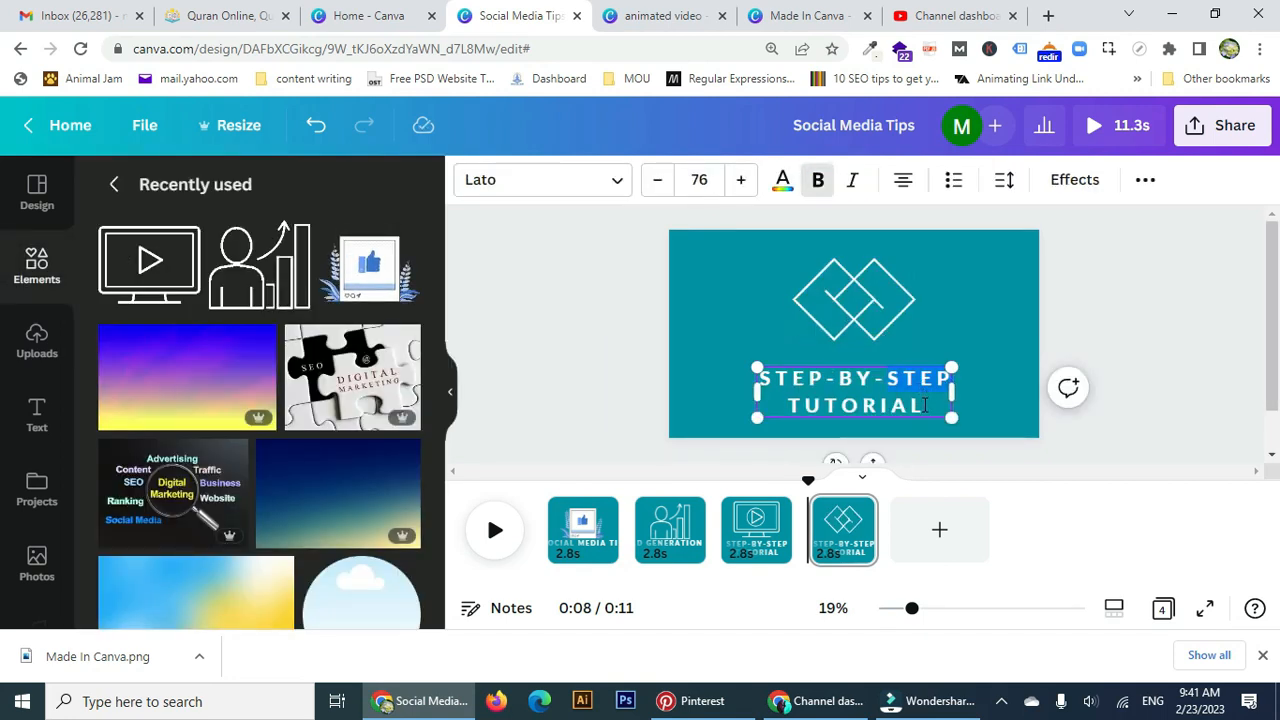
left_click_drag(862, 403, 608, 319)
key("BackSpace")
type("3000")
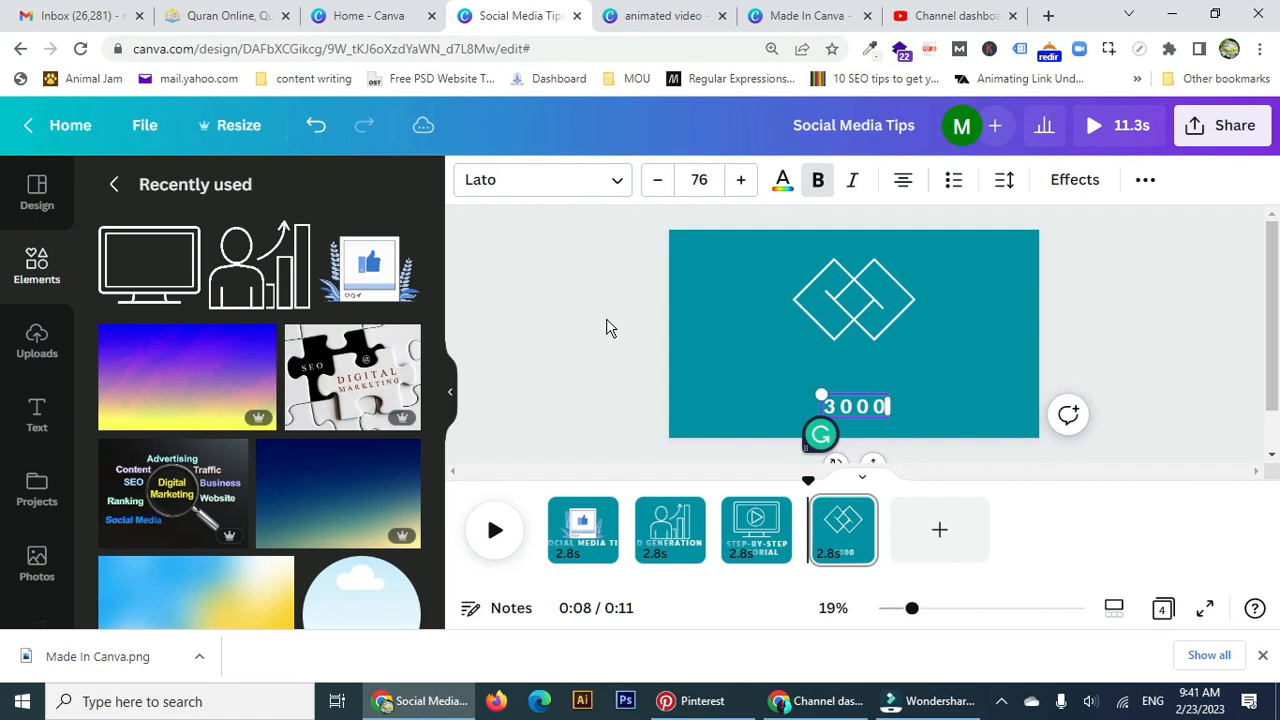
type(" SUBSCRIBERS")
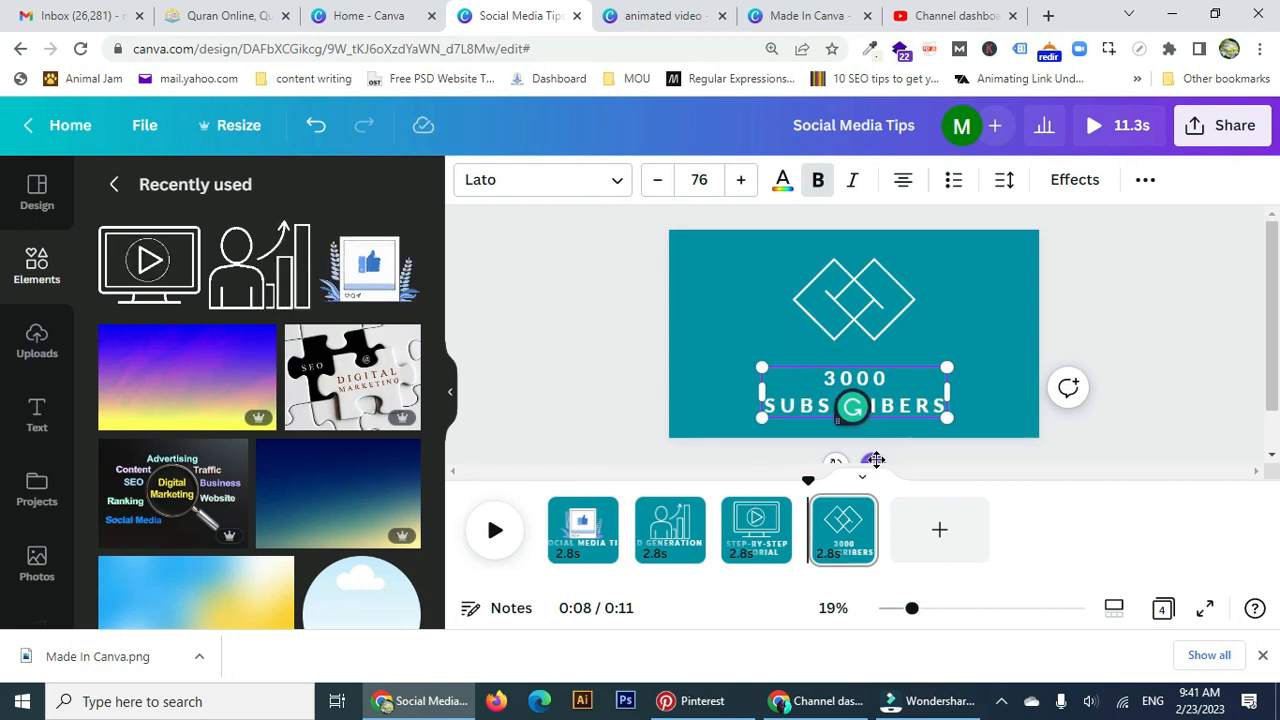
left_click_drag(875, 460, 878, 449)
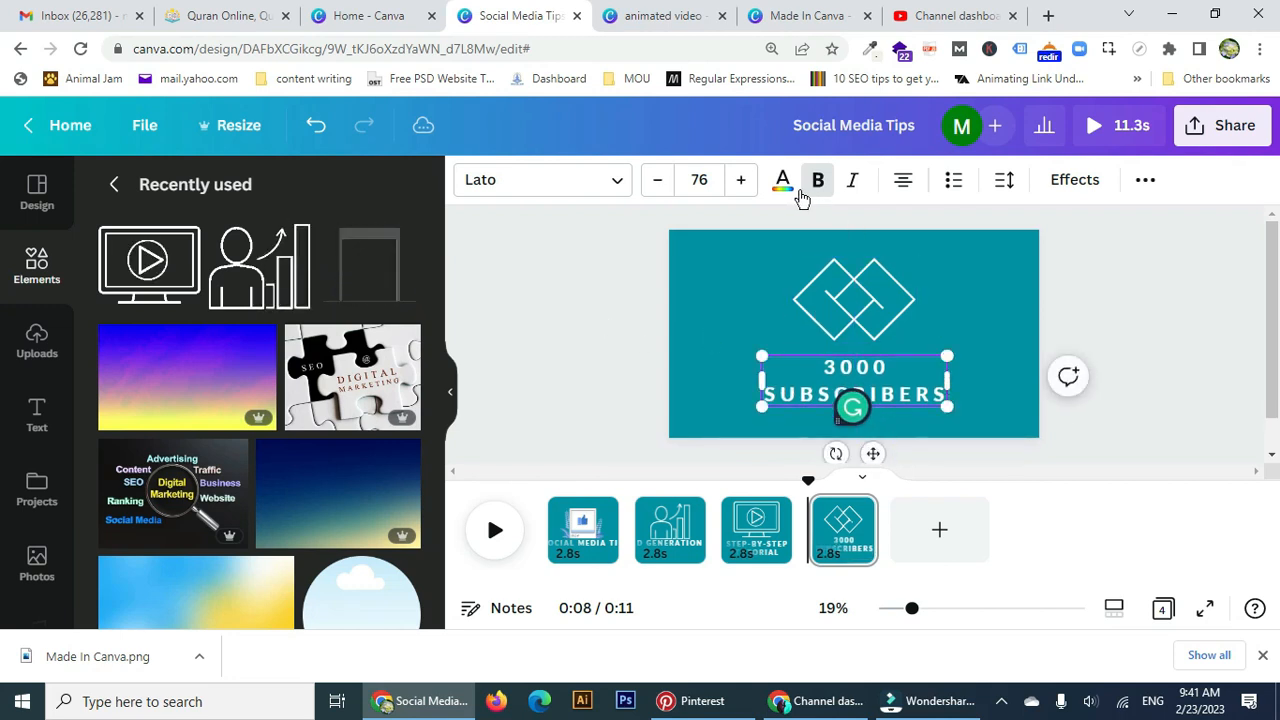
Try Skate and Tectonic on the 3000 SUBSCRIBERS title, settling on the Block text animation.
left_click(1077, 180)
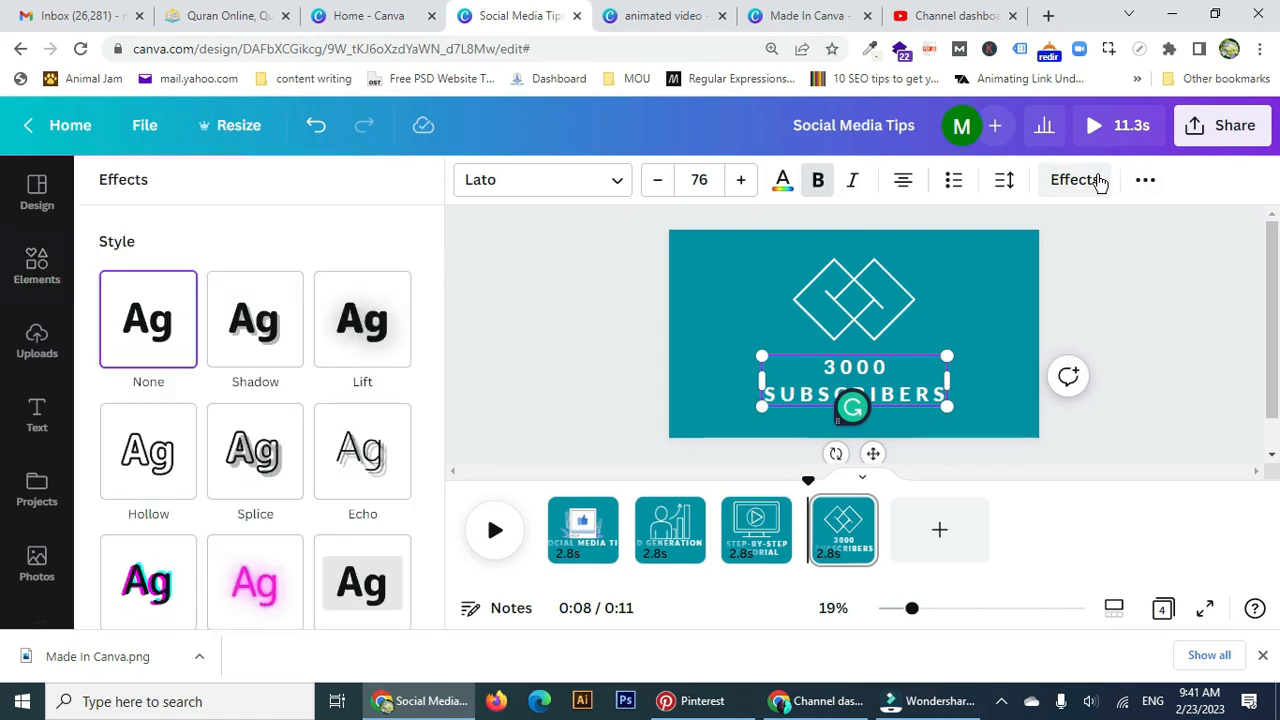
left_click(1146, 180)
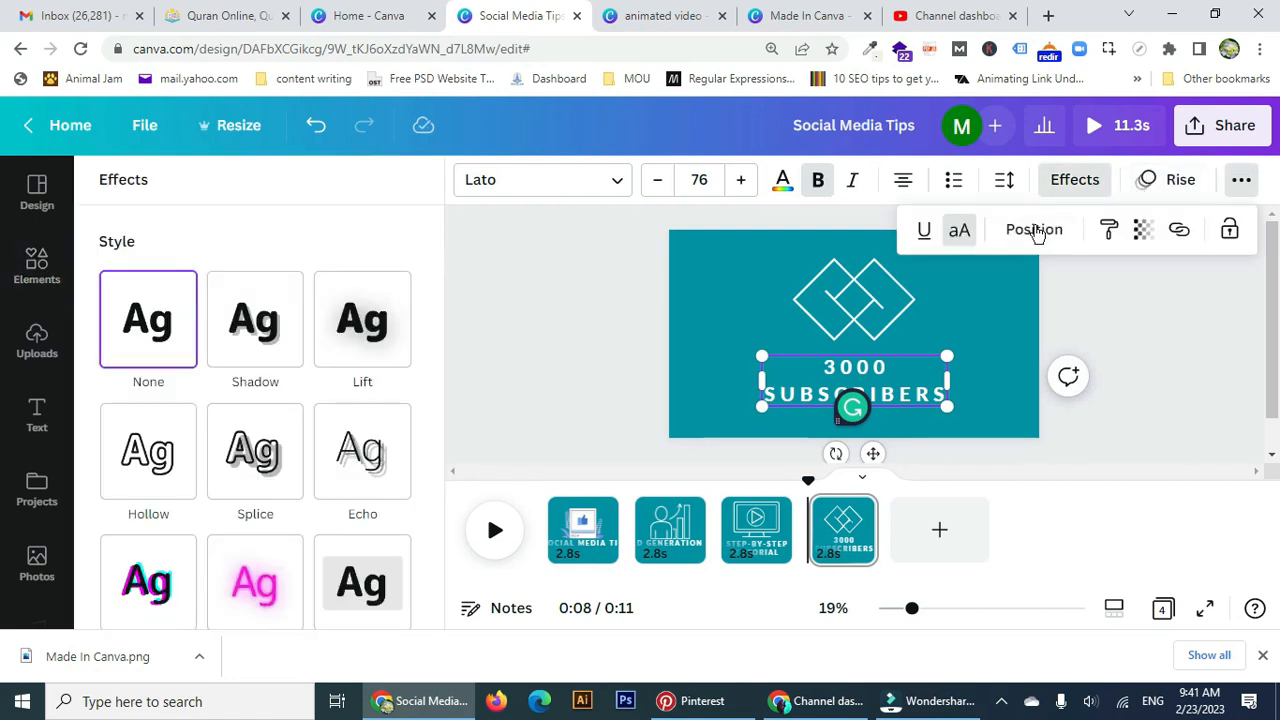
left_click(1168, 347)
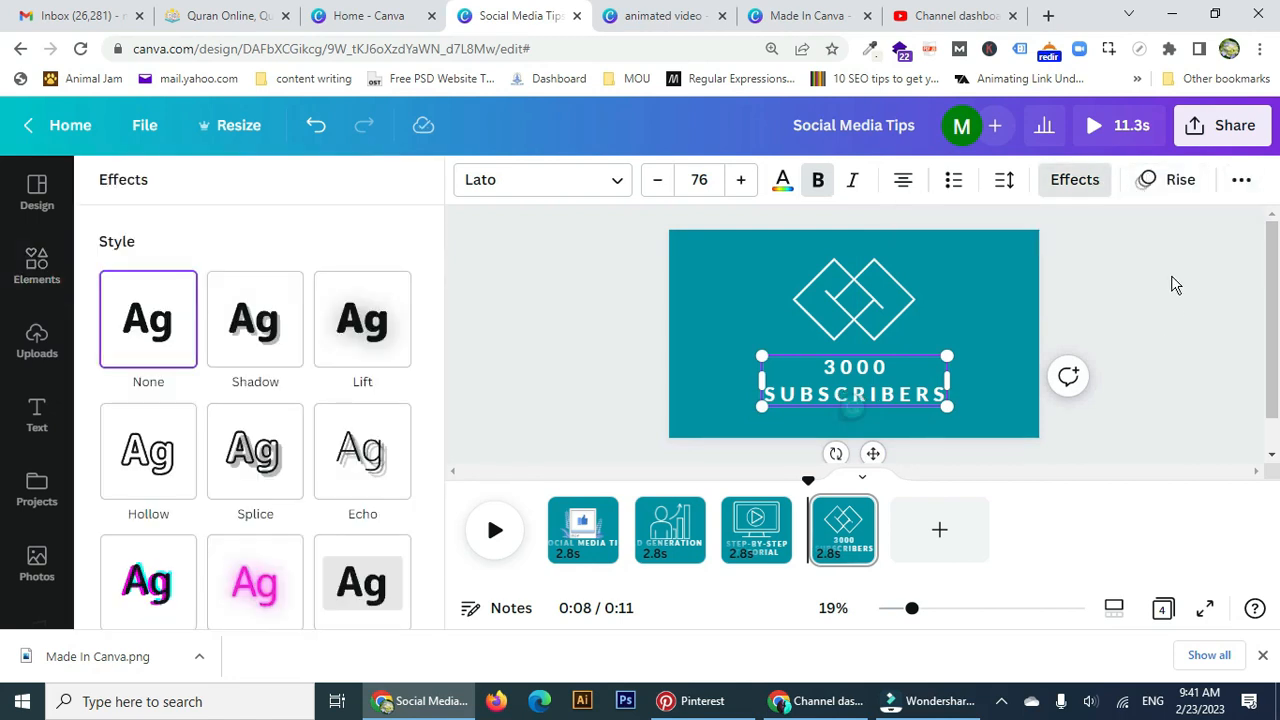
left_click(1195, 180)
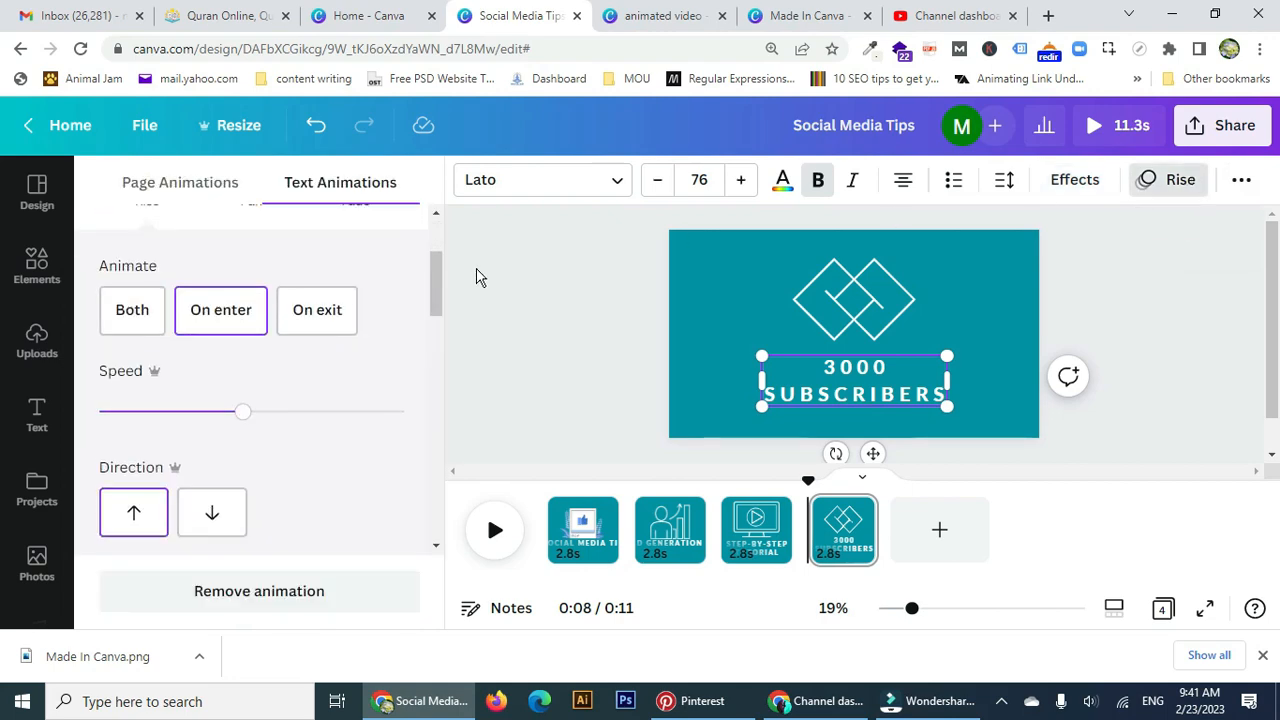
left_click_drag(433, 284, 450, 447)
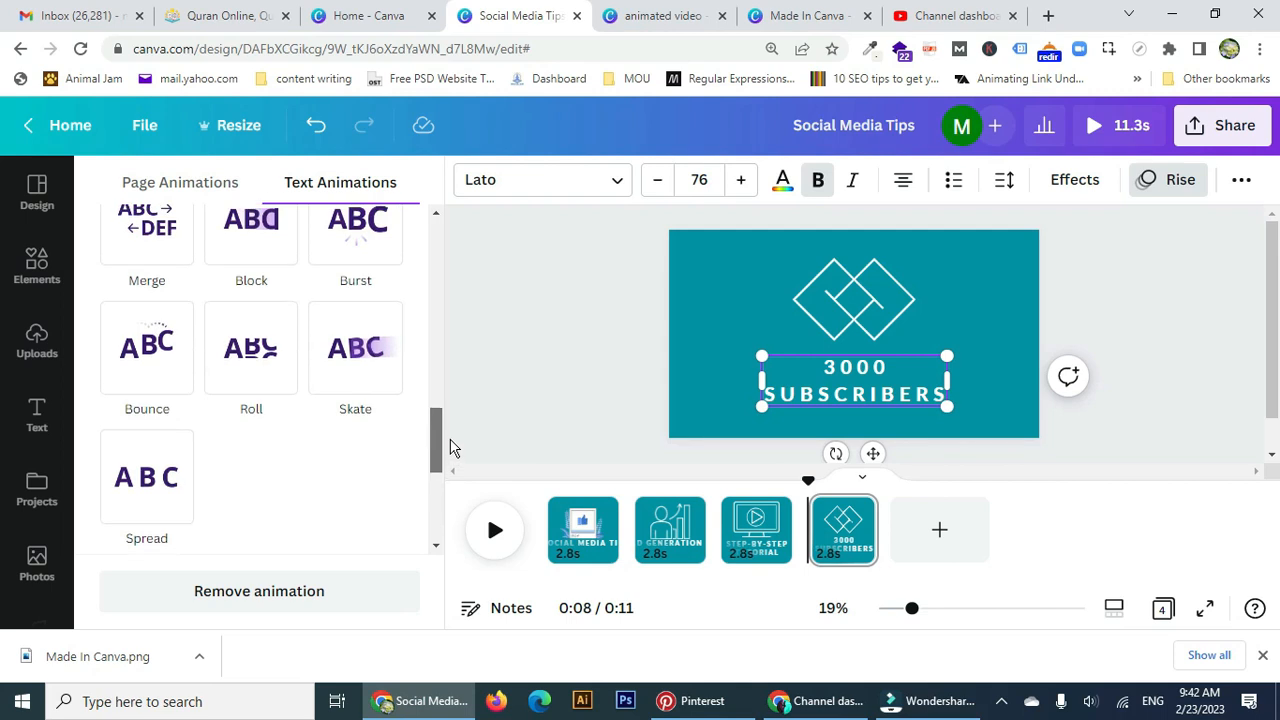
left_click(357, 348)
scroll(380, 400, "down", 2)
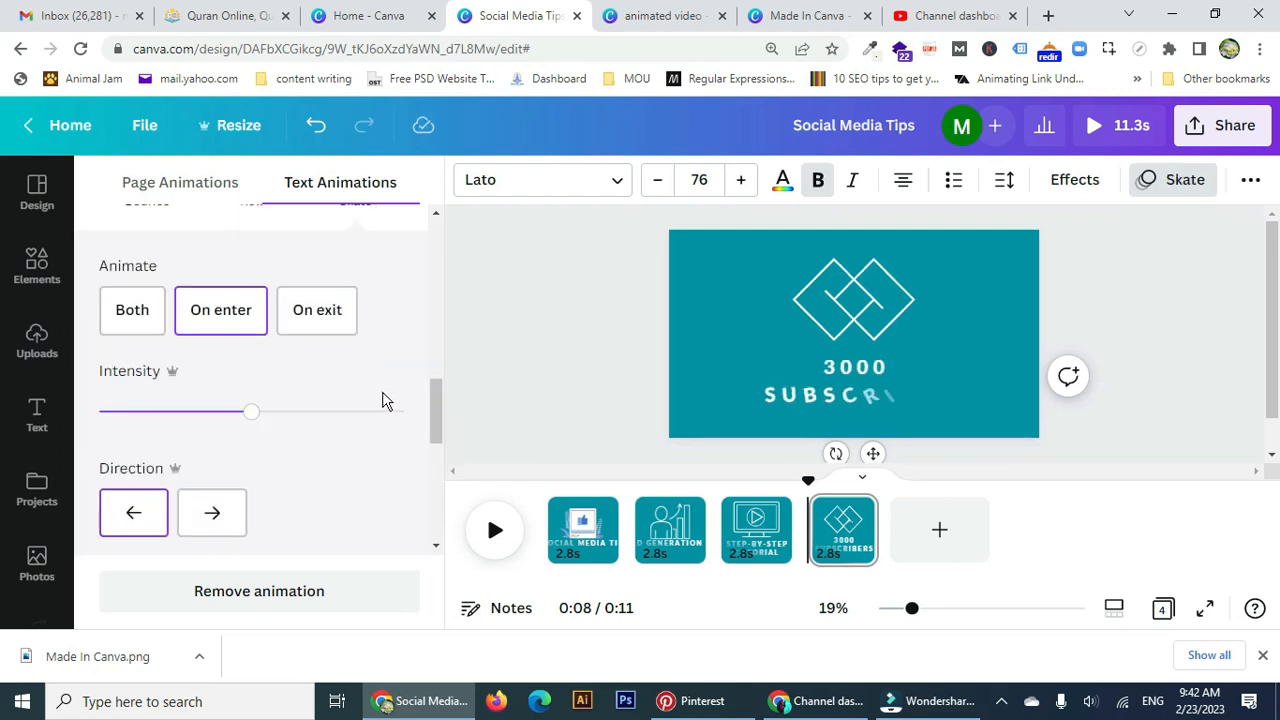
left_click_drag(431, 434, 447, 533)
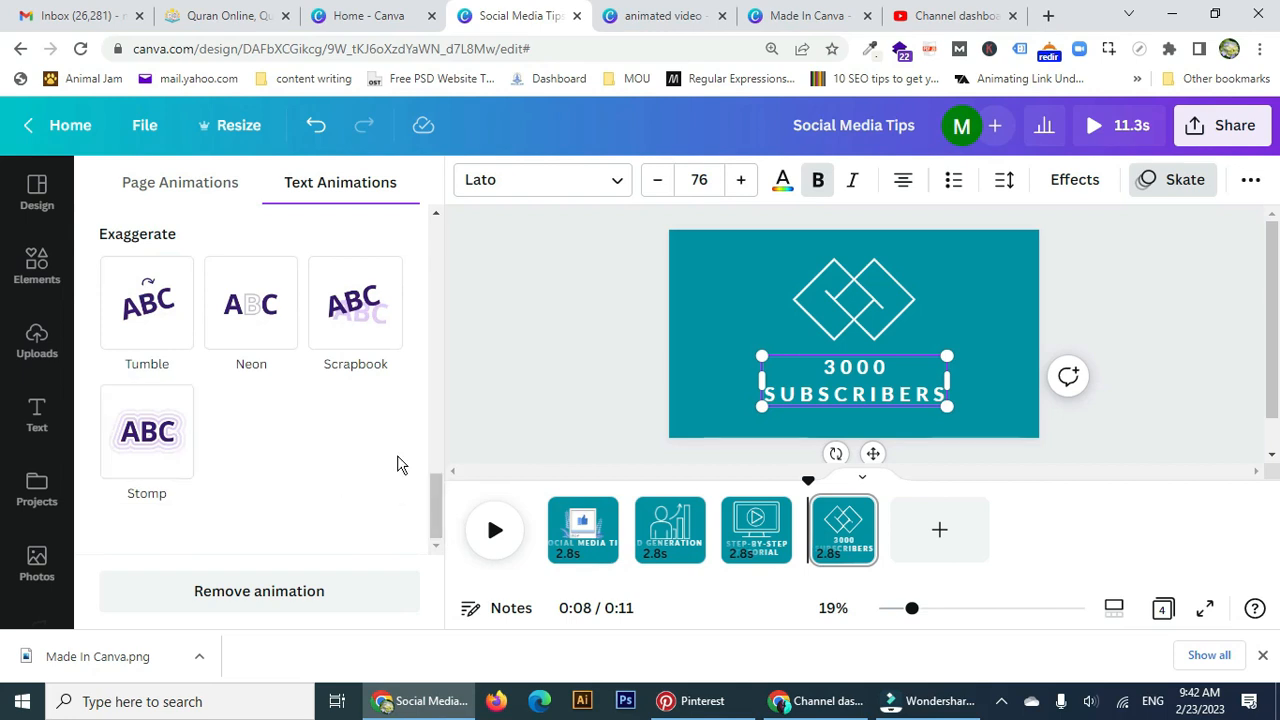
left_click_drag(435, 508, 457, 293)
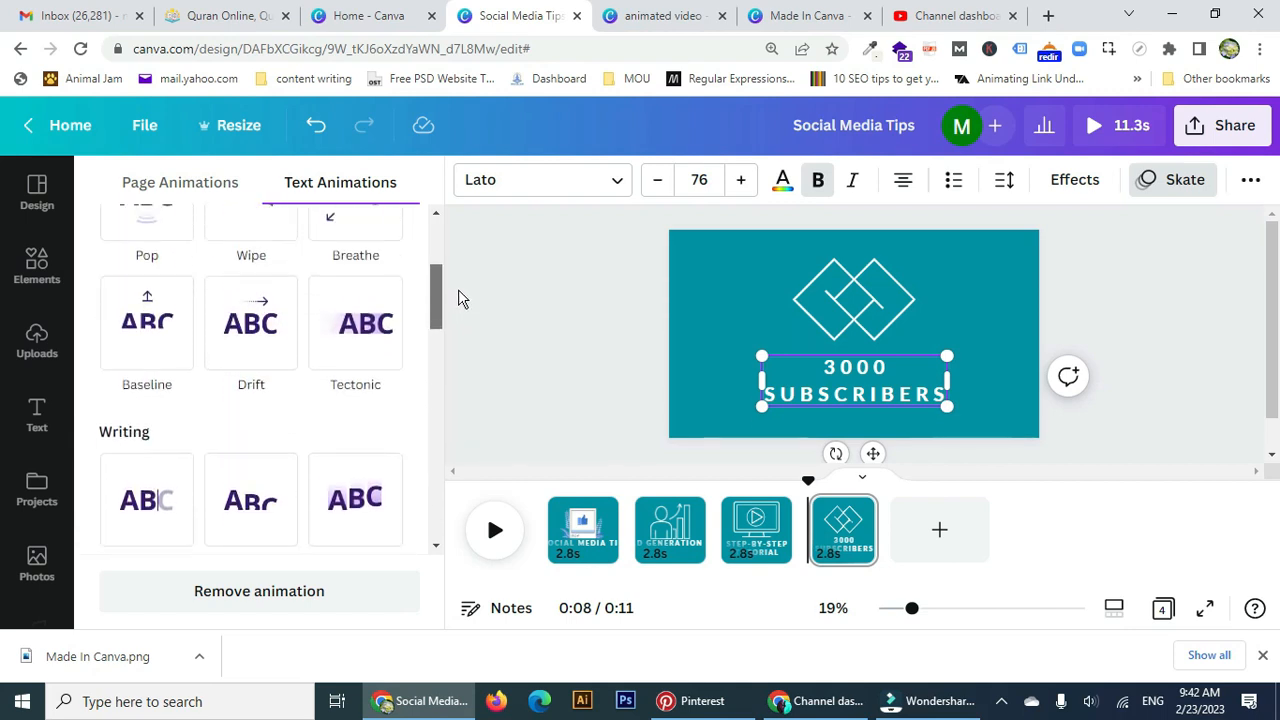
left_click(385, 317)
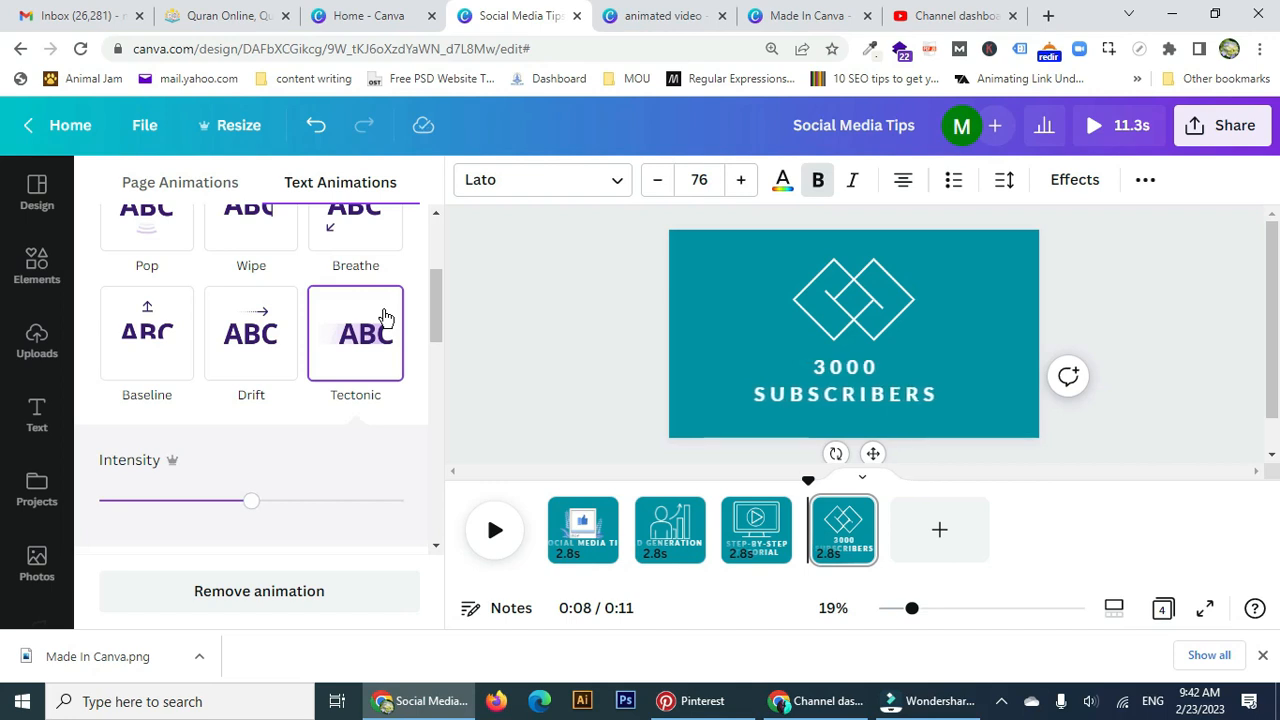
left_click_drag(434, 309, 443, 436)
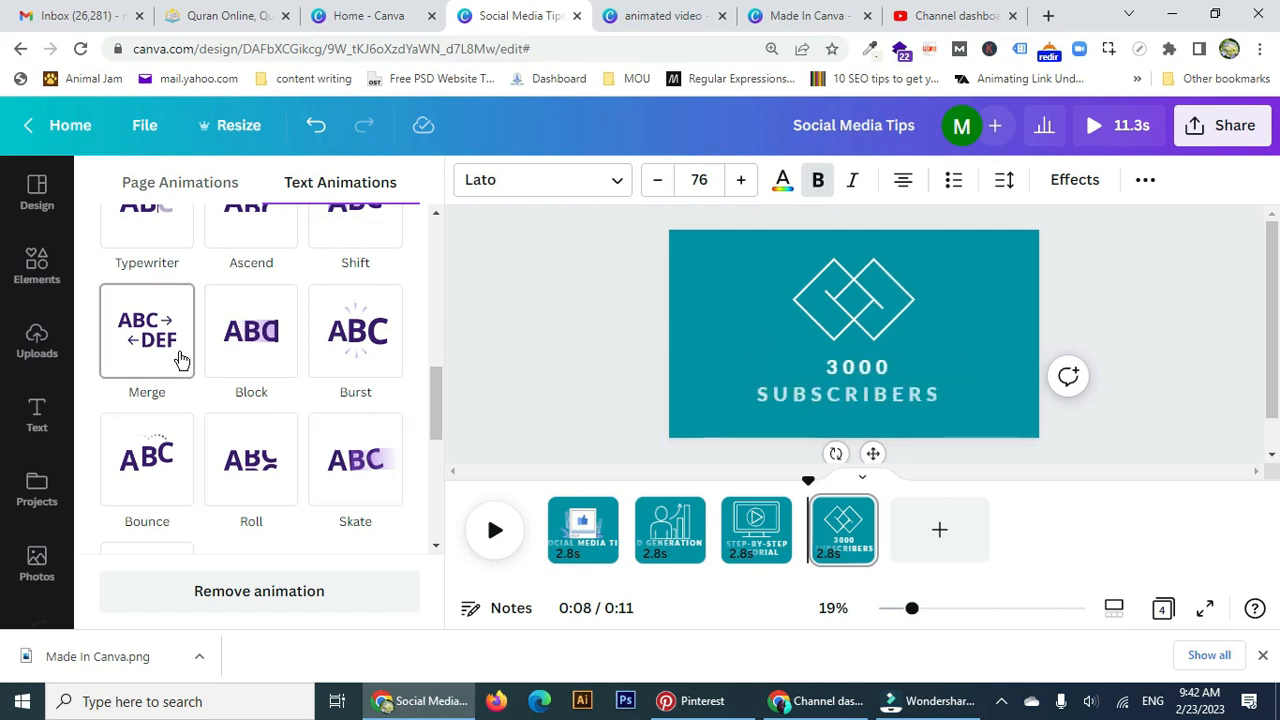
left_click(255, 358)
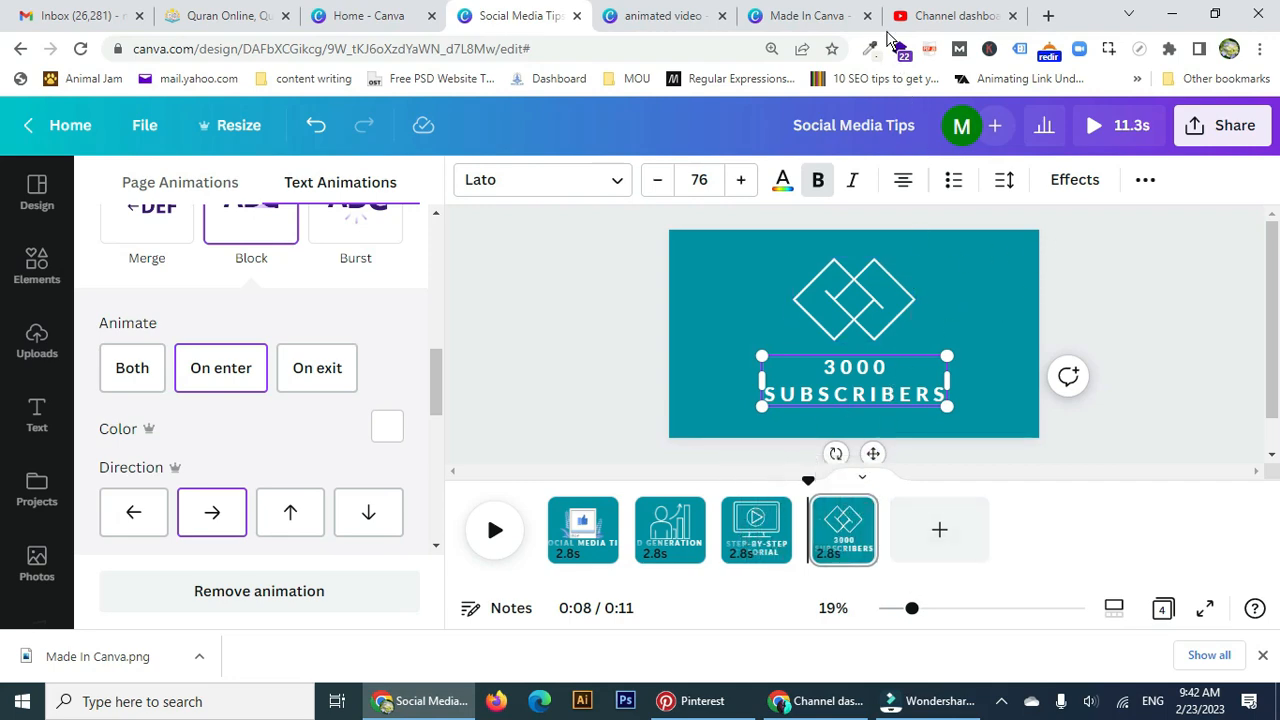
left_click(665, 22)
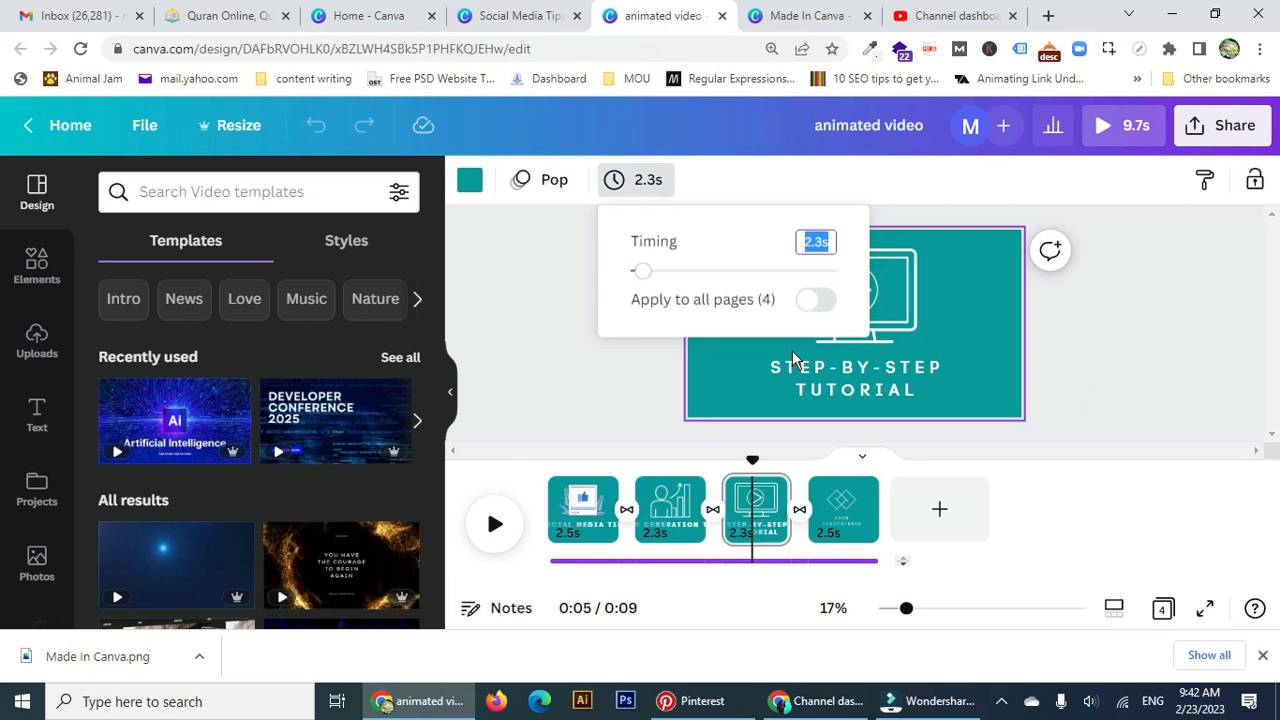
Play and stop the reference video, then go back to the Social Media Tips design.
left_click(495, 527)
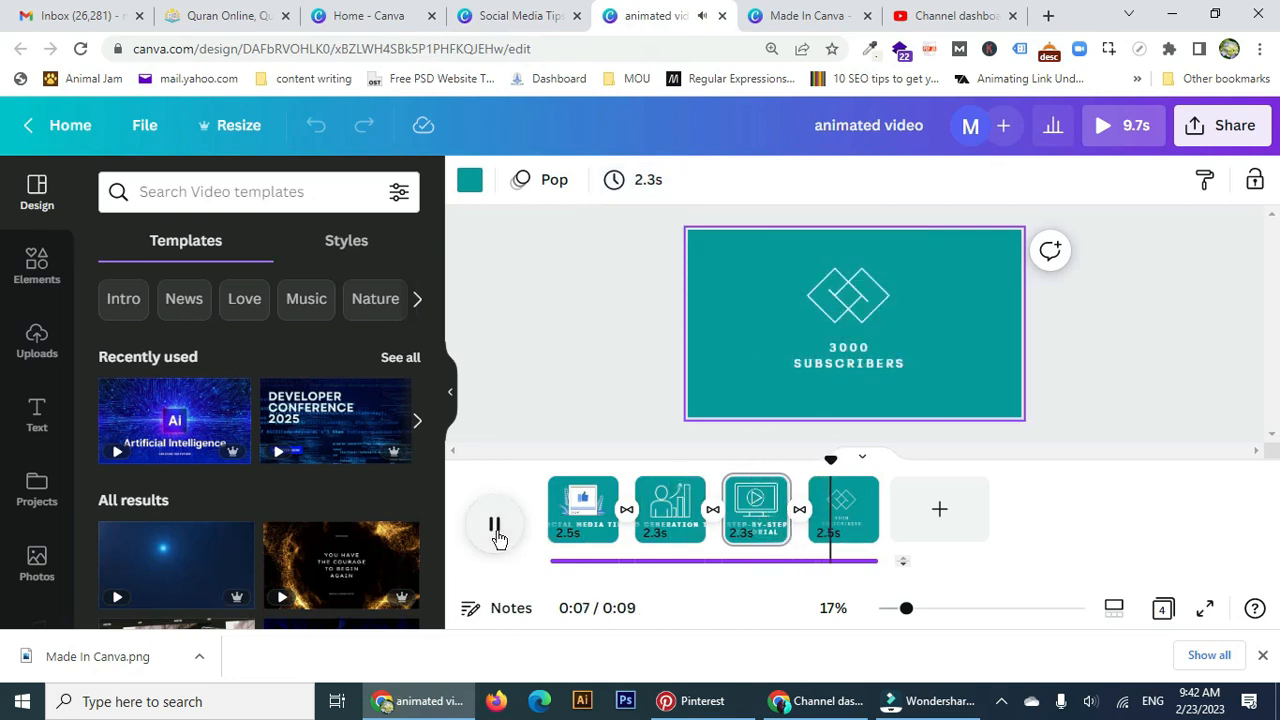
left_click(495, 530)
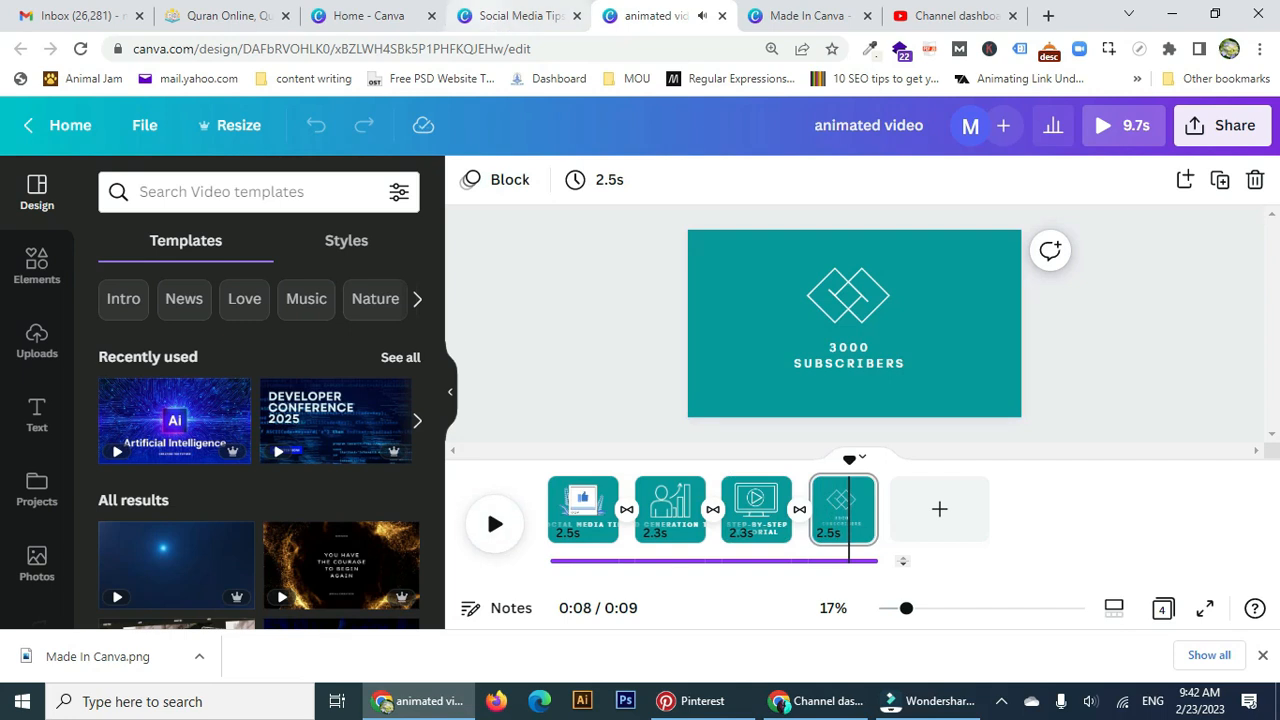
left_click(520, 15)
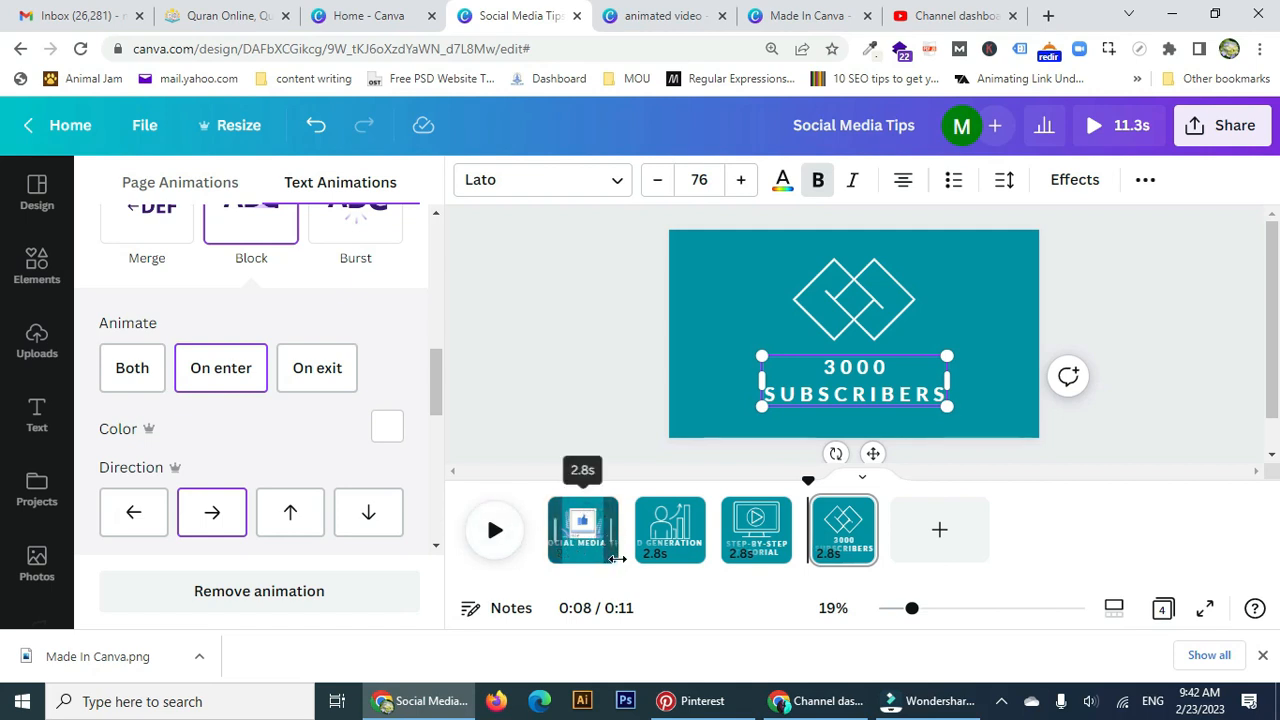
Add Dissolve after pages one and two, then apply the 0.5-second Dissolve between all pages.
mouse_move(637, 553)
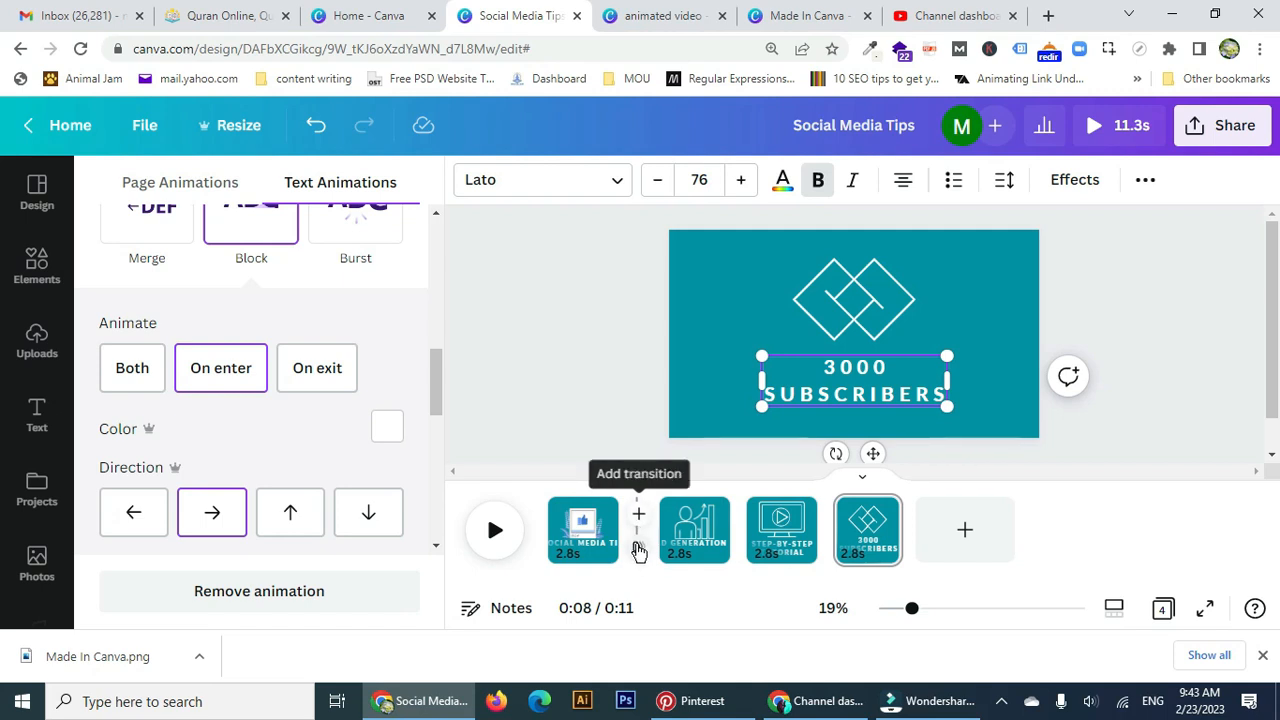
left_click(600, 535)
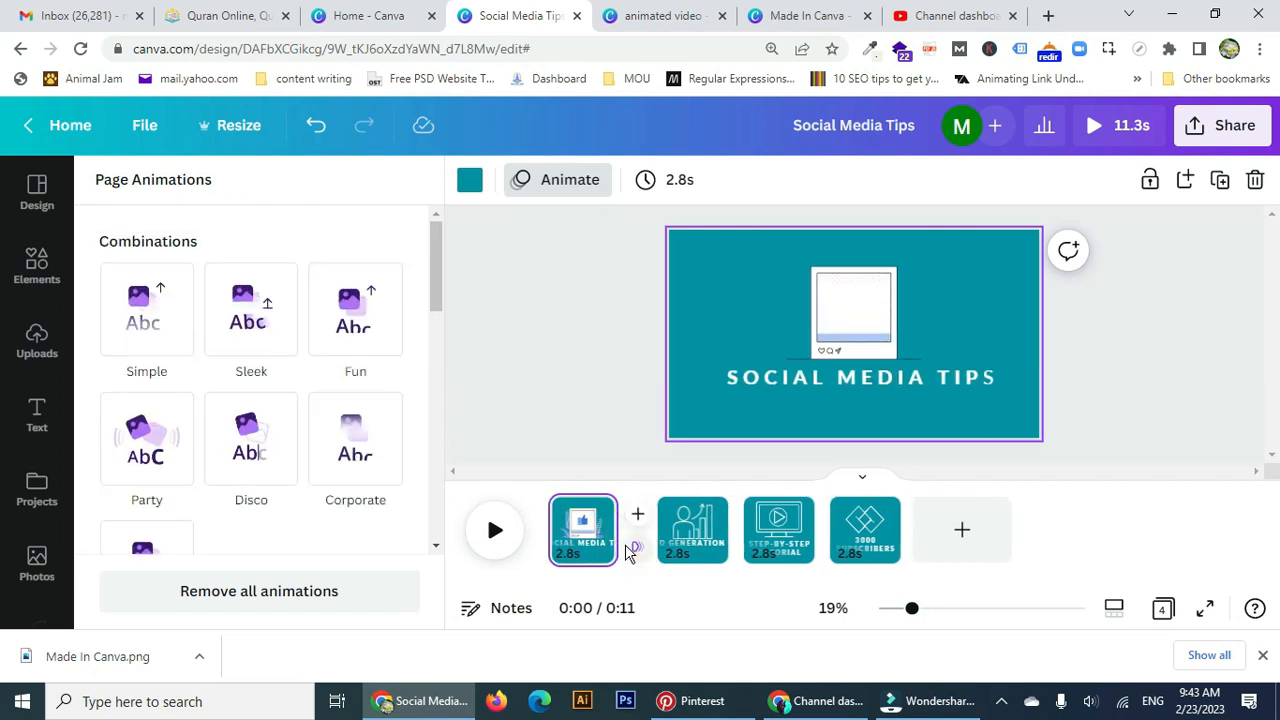
left_click(638, 548)
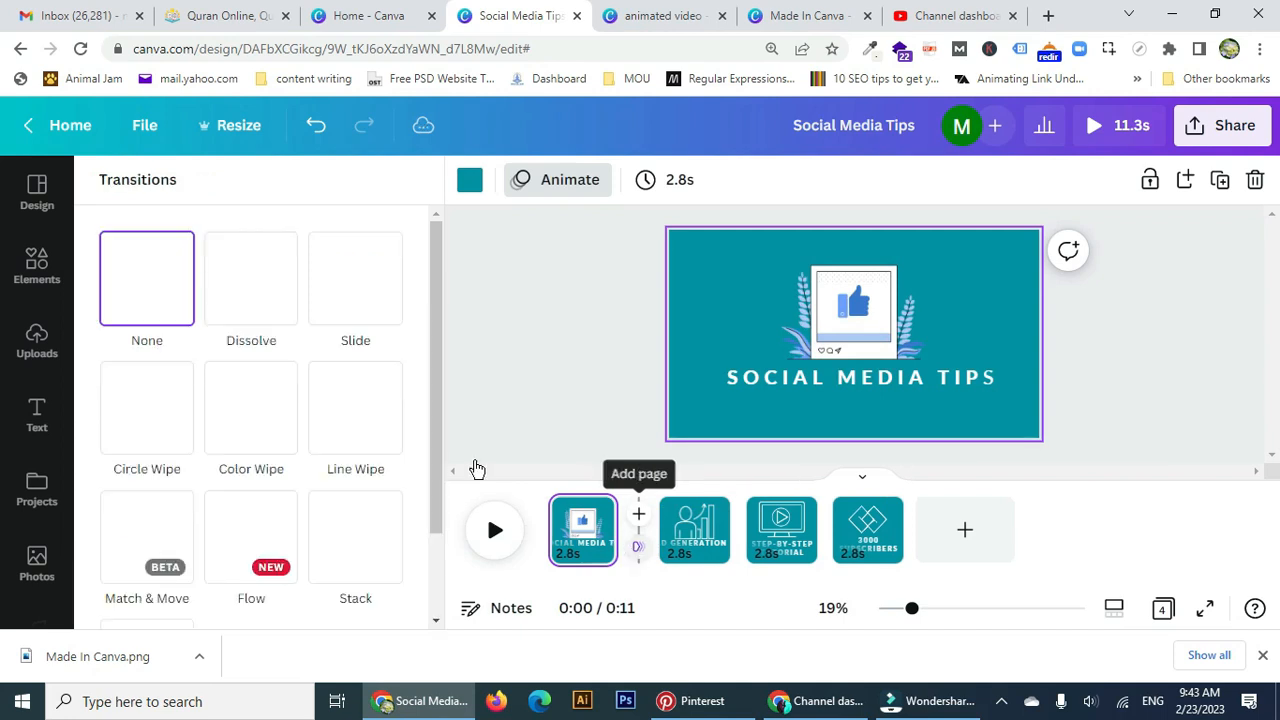
left_click(266, 317)
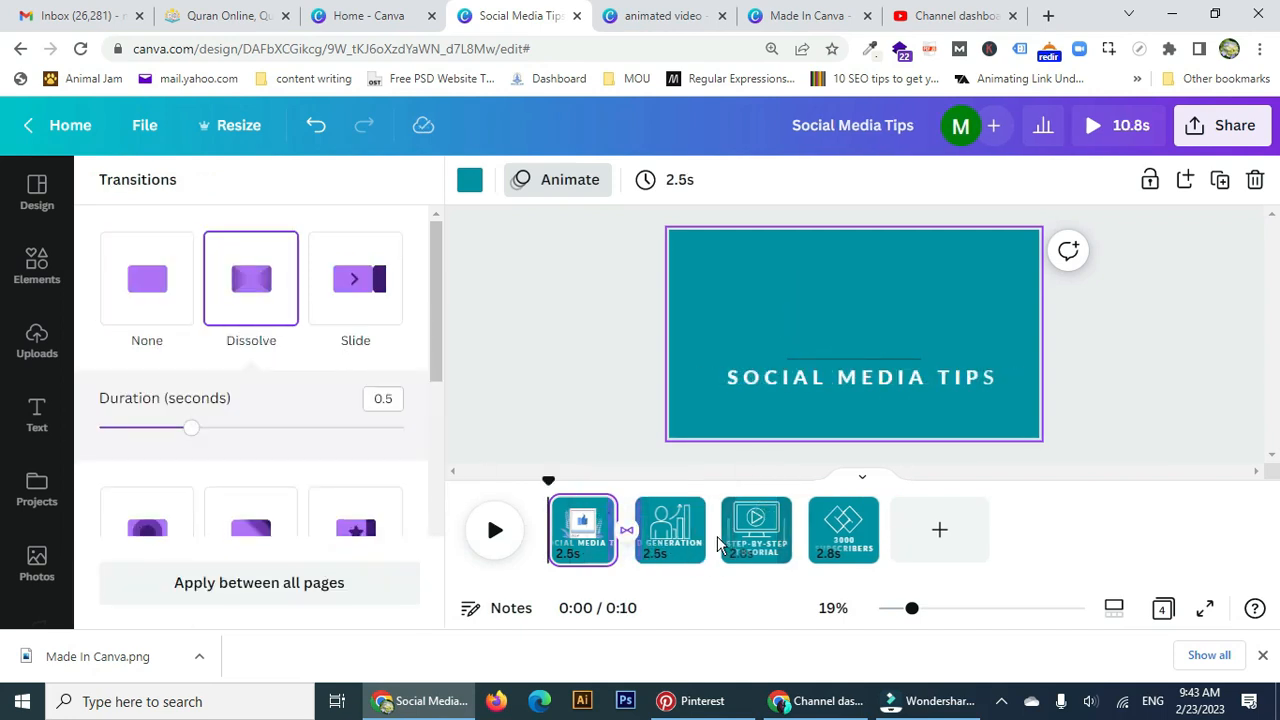
left_click(717, 551)
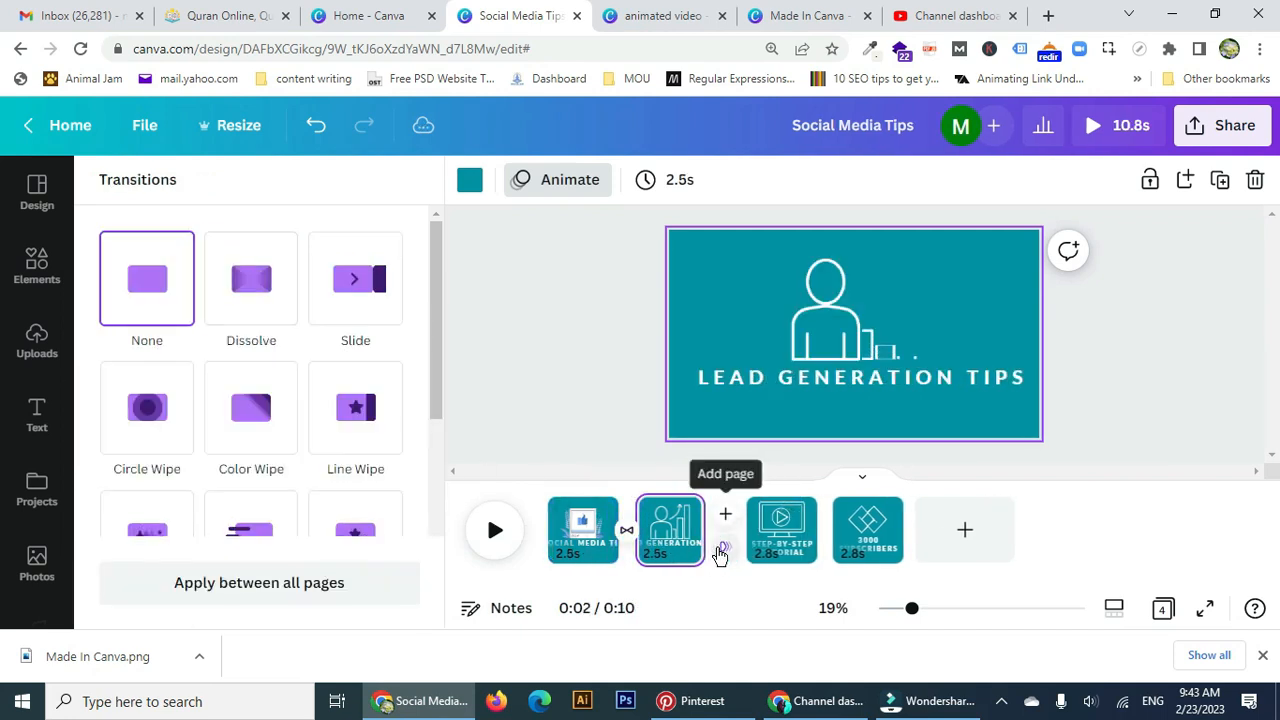
left_click(243, 303)
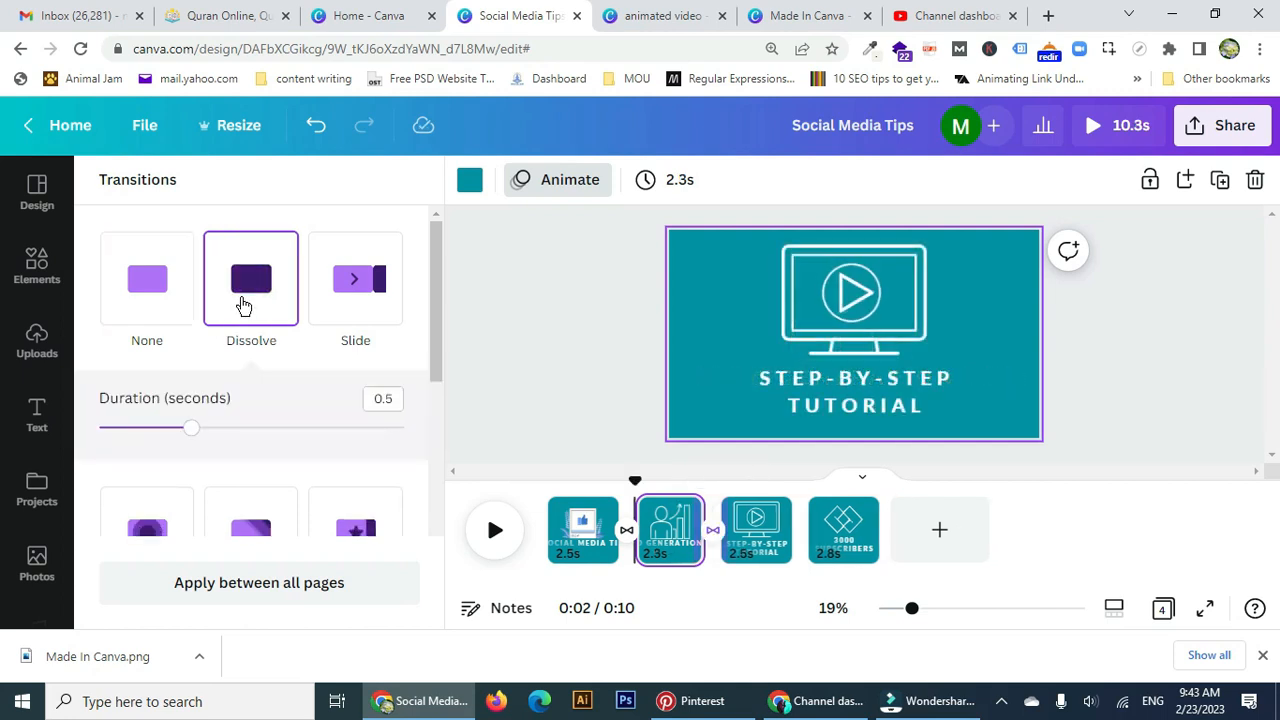
left_click(310, 585)
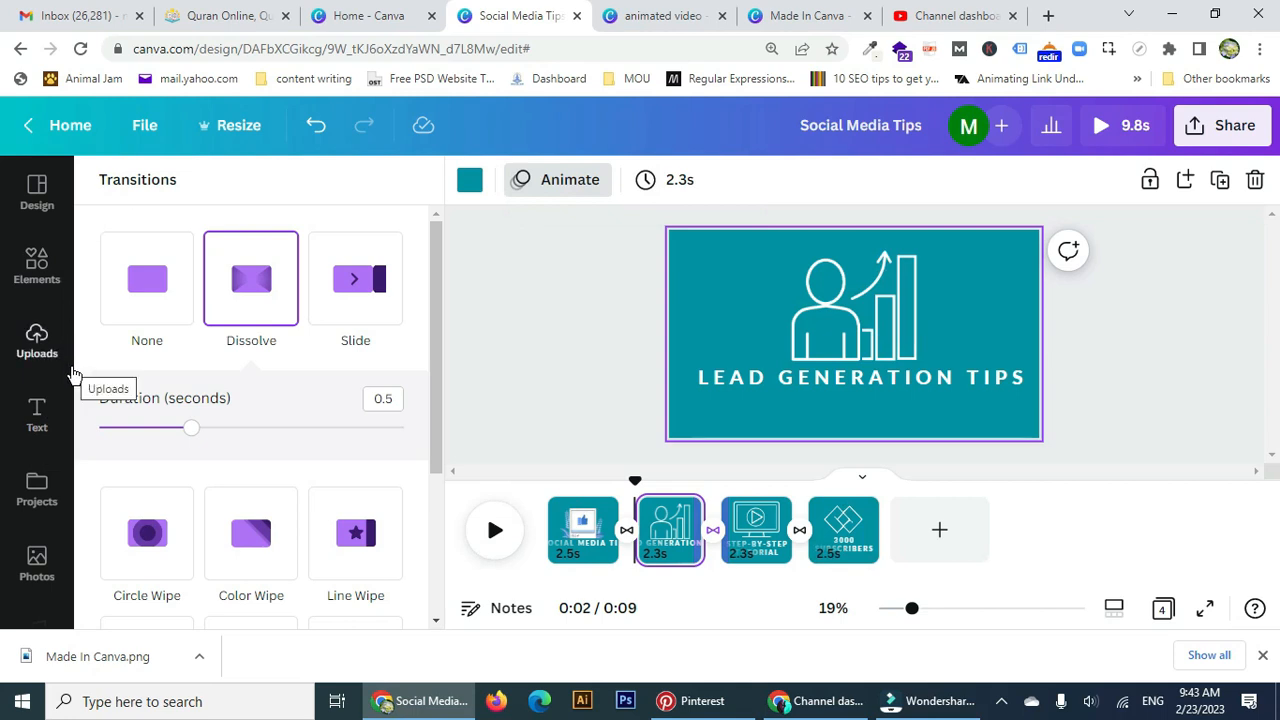
Preview and stop the 'When All Is Over' audio track, then switch to the animated video design.
scroll(40, 372, "down", 3)
left_click(45, 447)
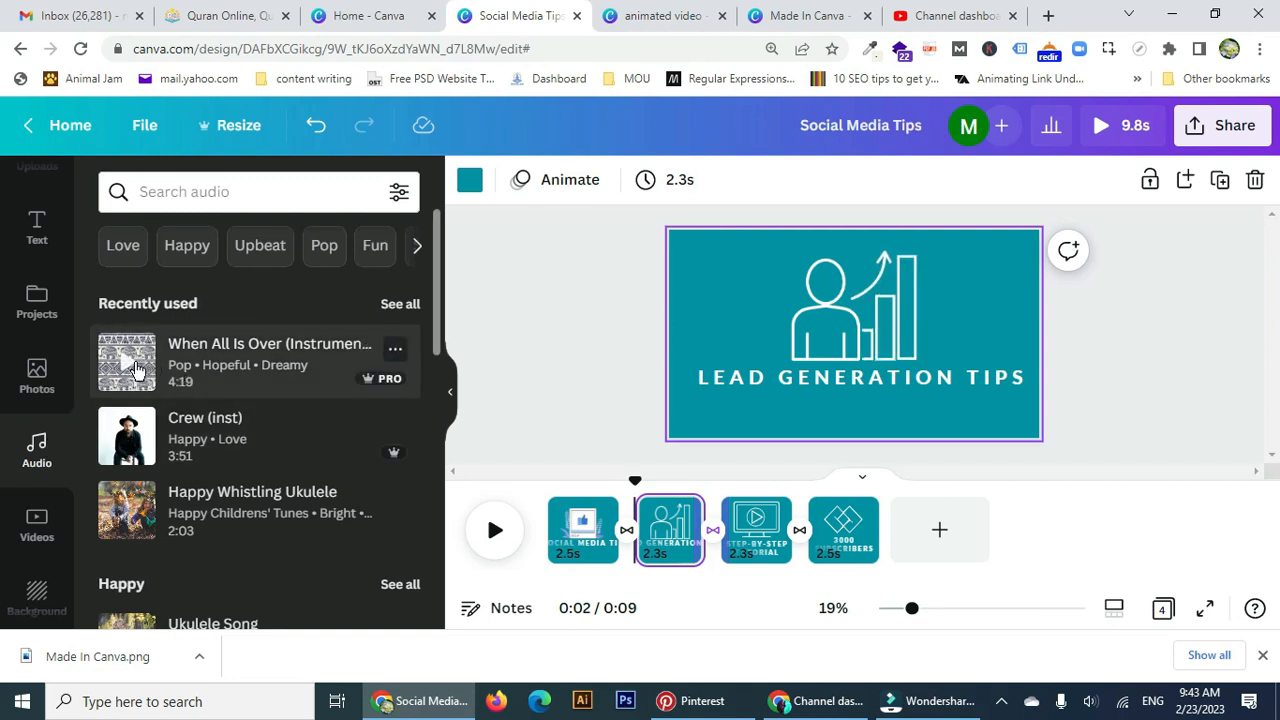
left_click(136, 369)
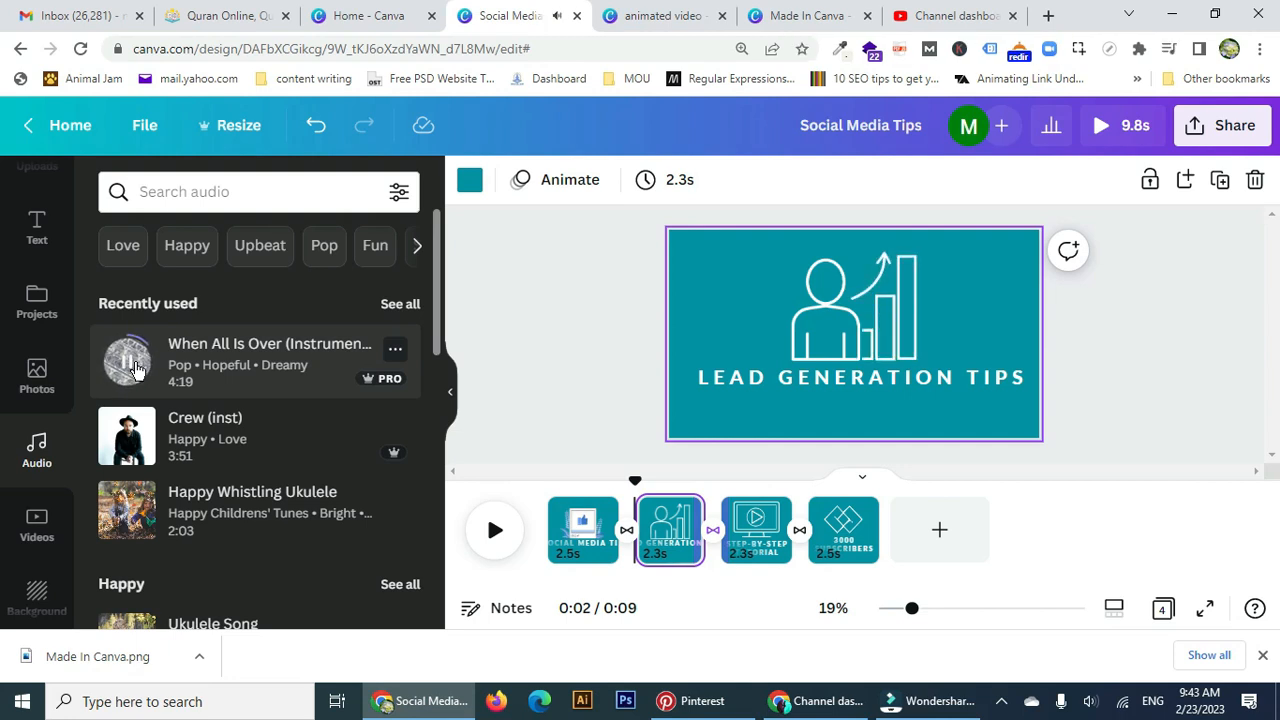
left_click(136, 369)
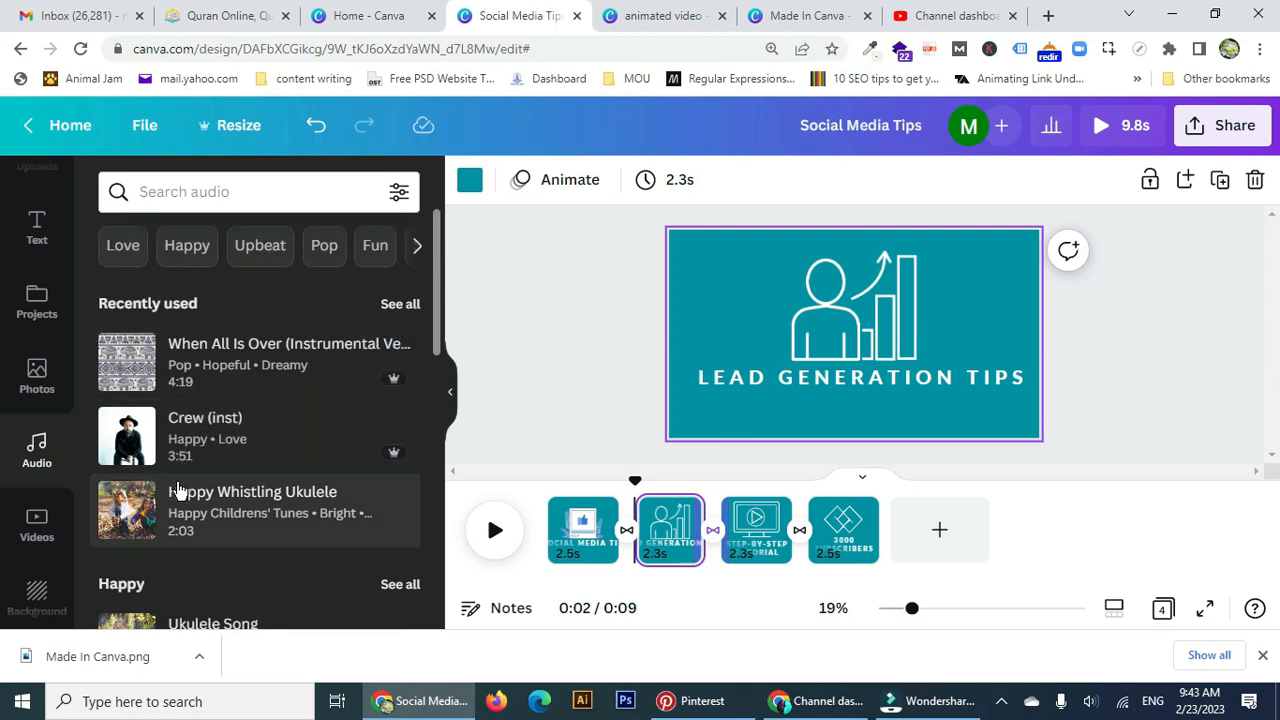
key("ctrl+Tab")
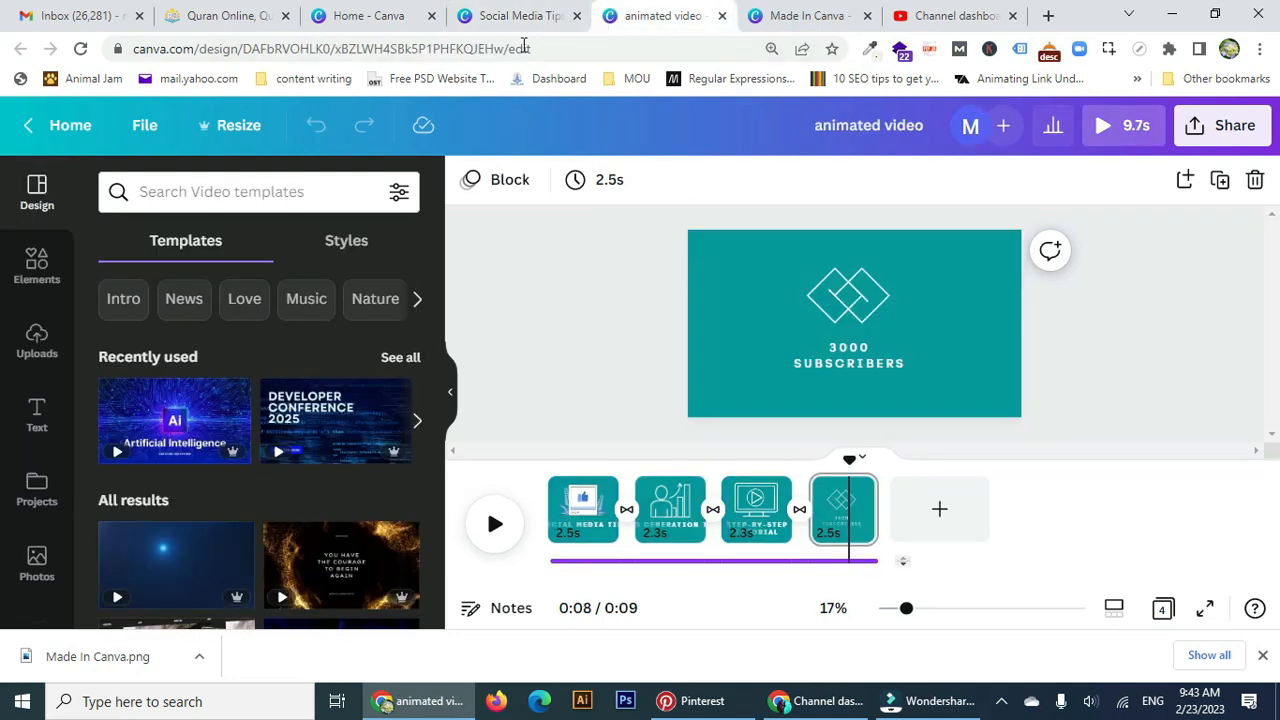
Replay the animated video reference from 0:00, then return to the 'Social Media Tips' design.
scroll(30, 480, "down", 3)
left_click(36, 450)
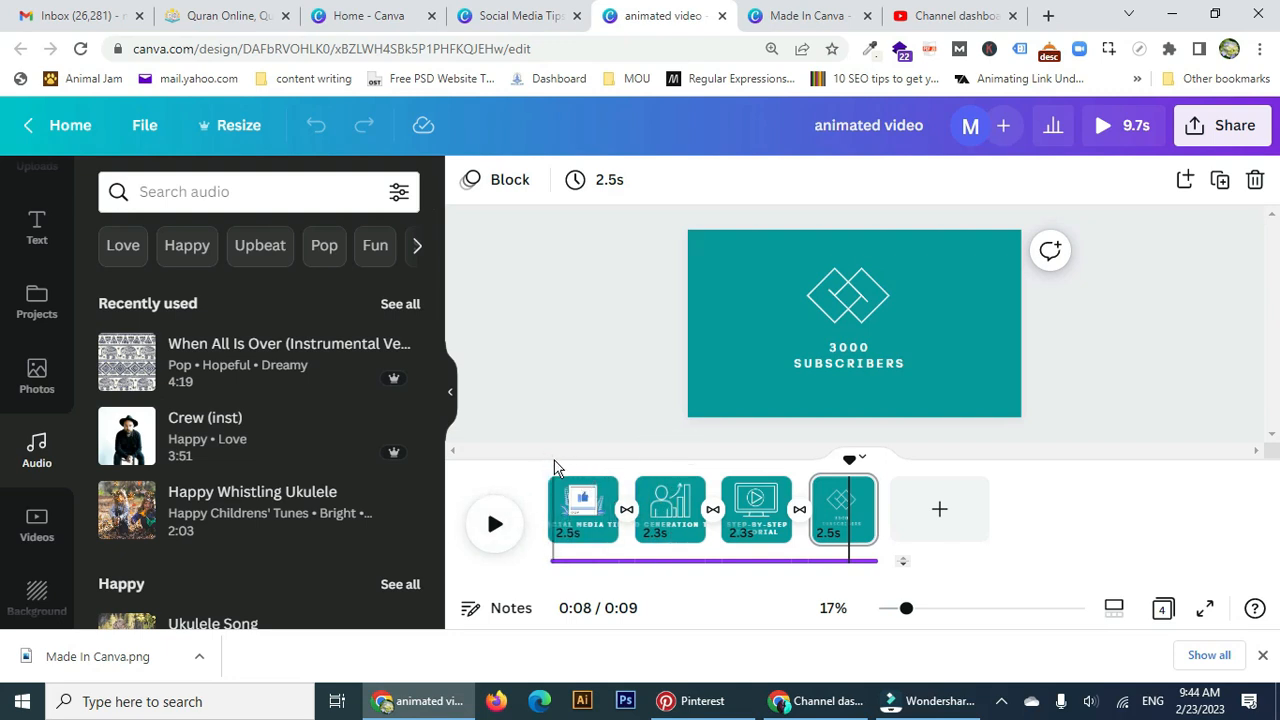
left_click_drag(851, 463, 546, 457)
left_click(495, 521)
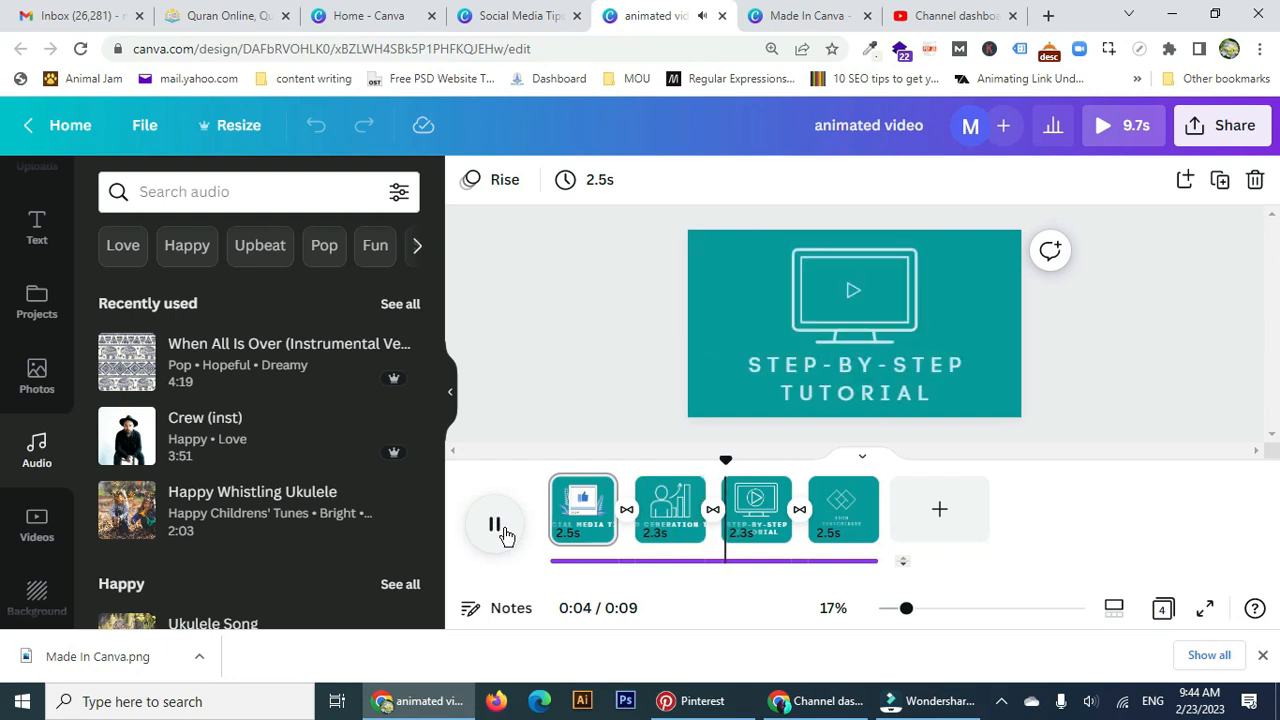
left_click(495, 527)
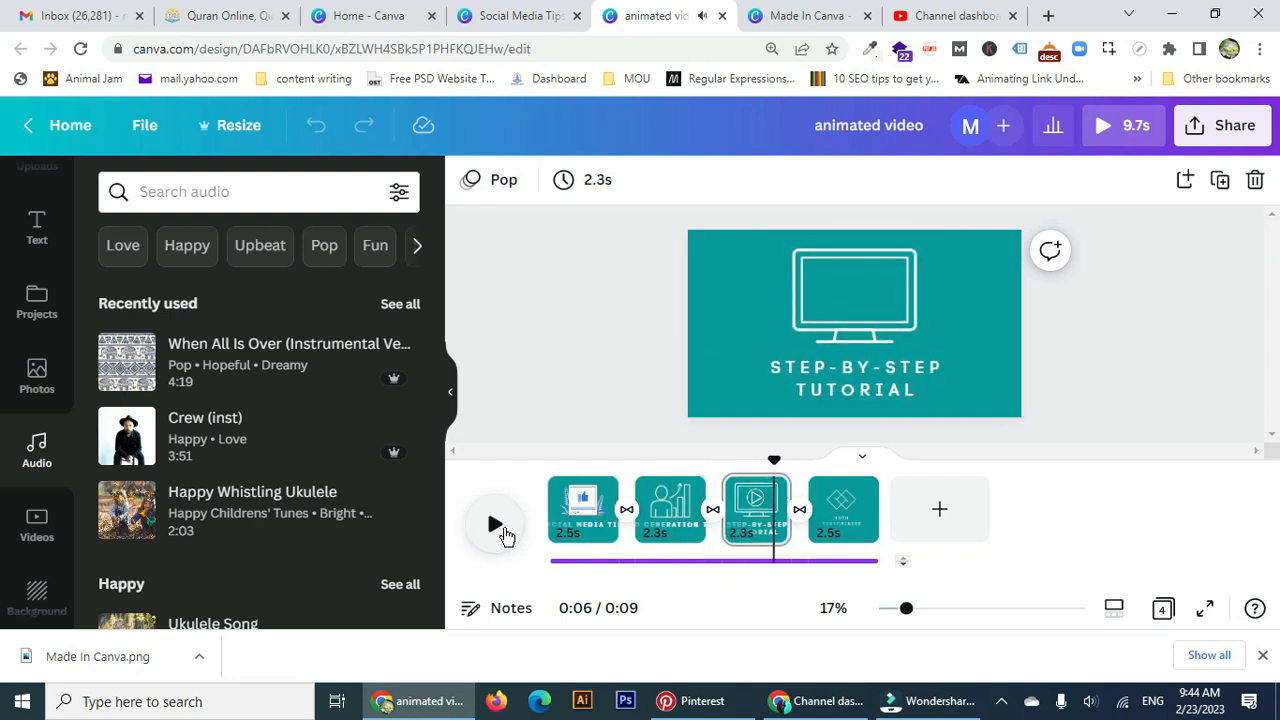
left_click(587, 22)
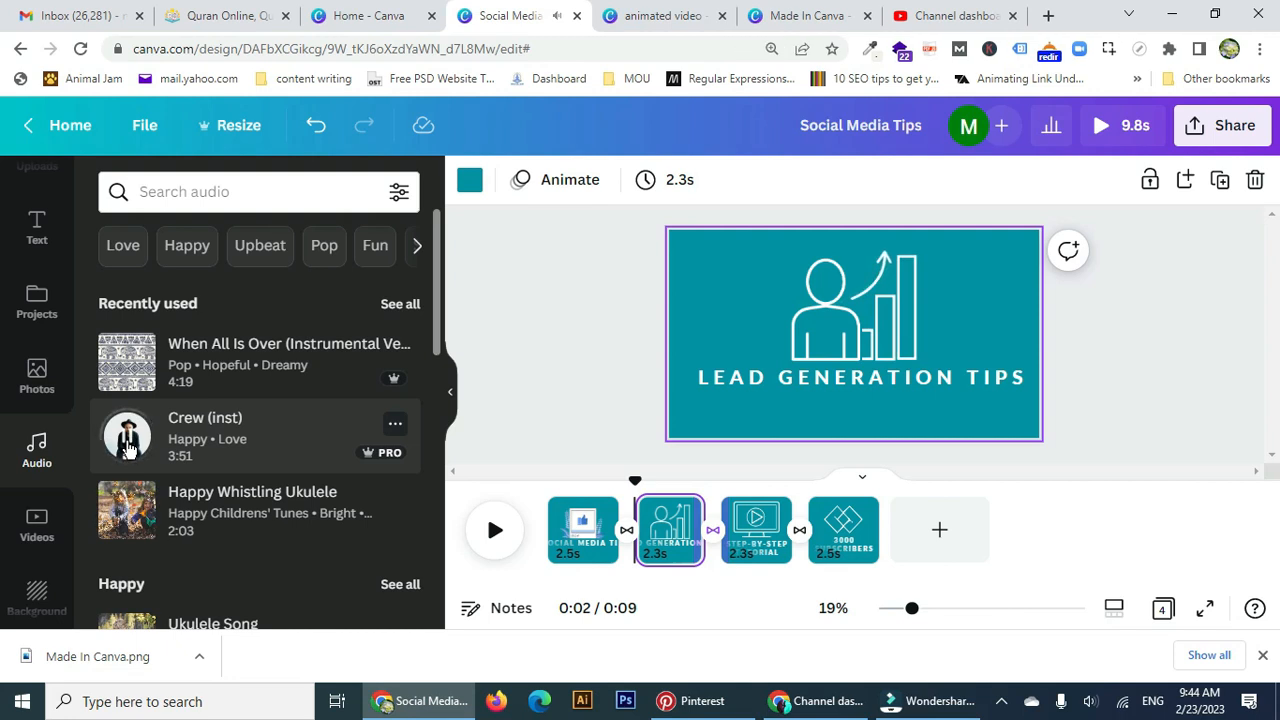
Preview 'When All Is Over' from recently used audio and drag it onto the timeline under all pages.
left_click(392, 305)
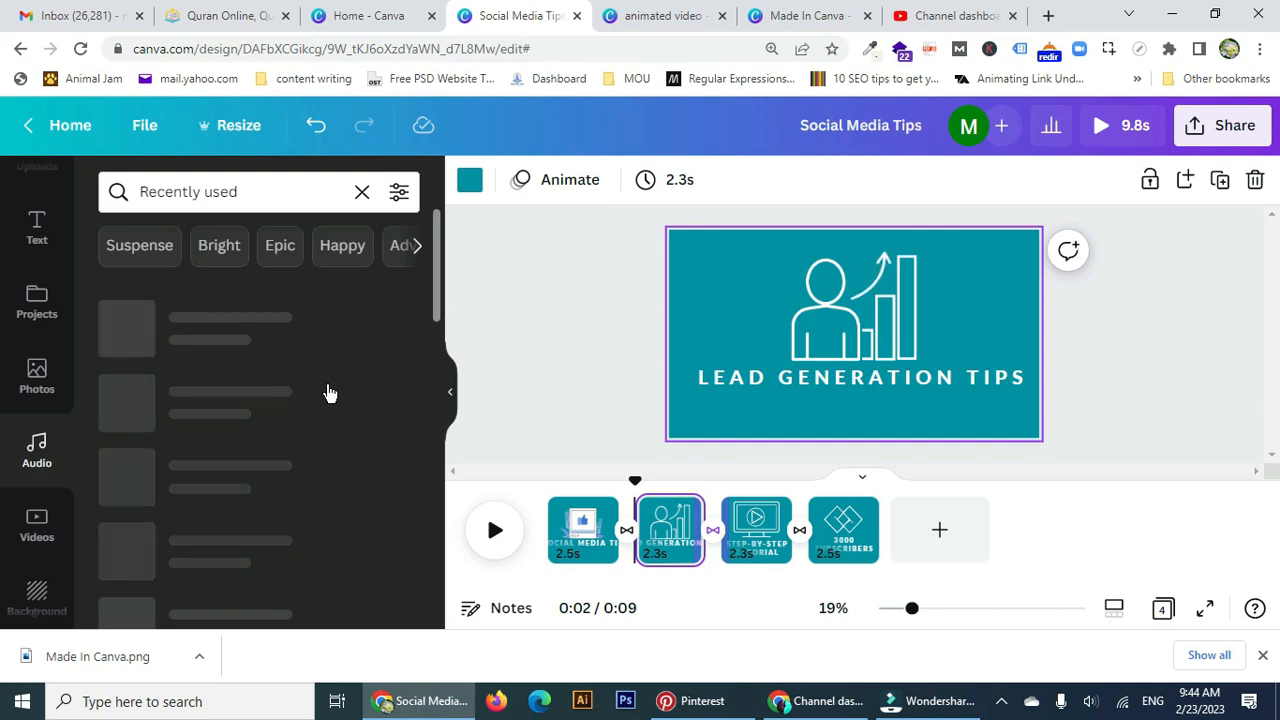
scroll(329, 394, "down", 1)
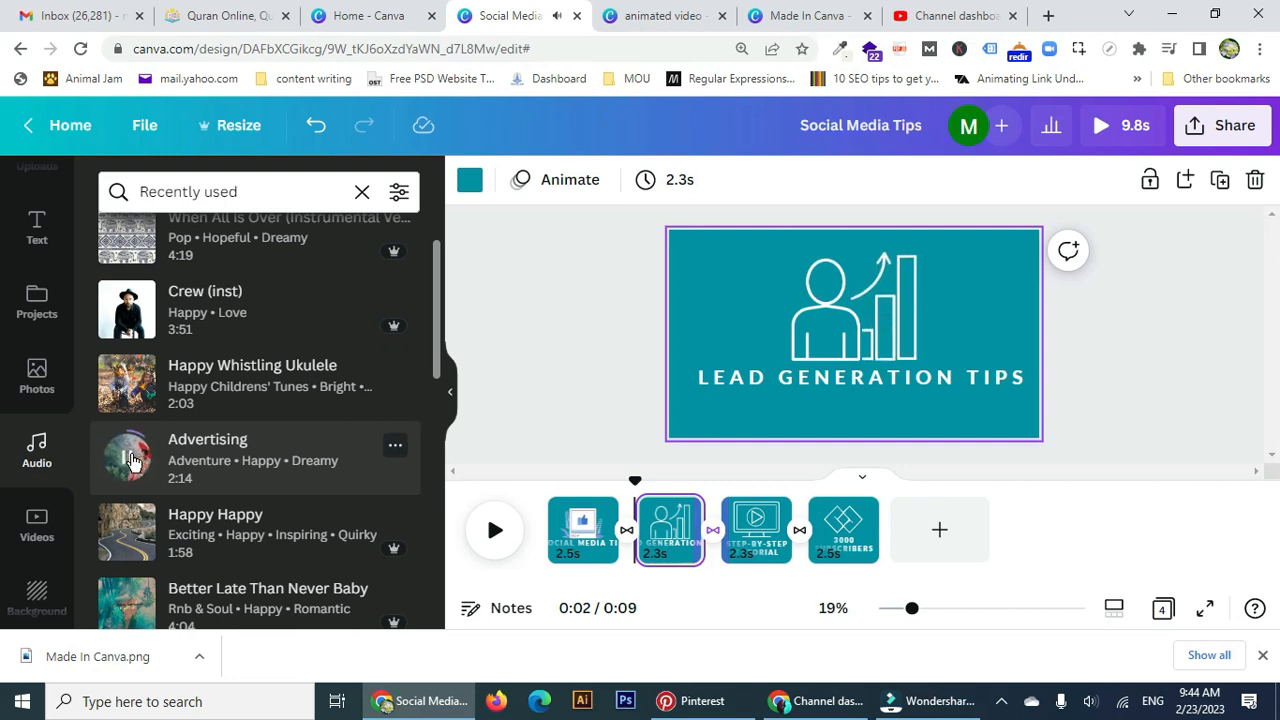
scroll(130, 458, "up", 1)
left_click(127, 338)
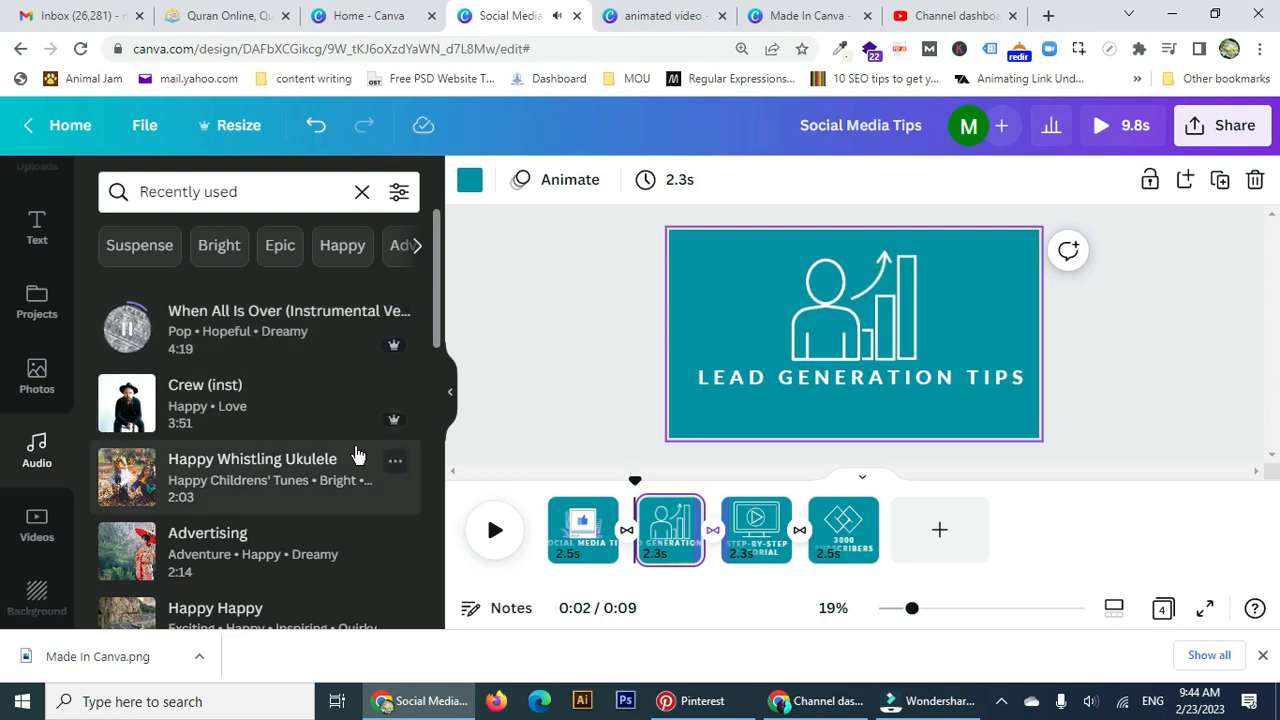
scroll(182, 513, "down", 3)
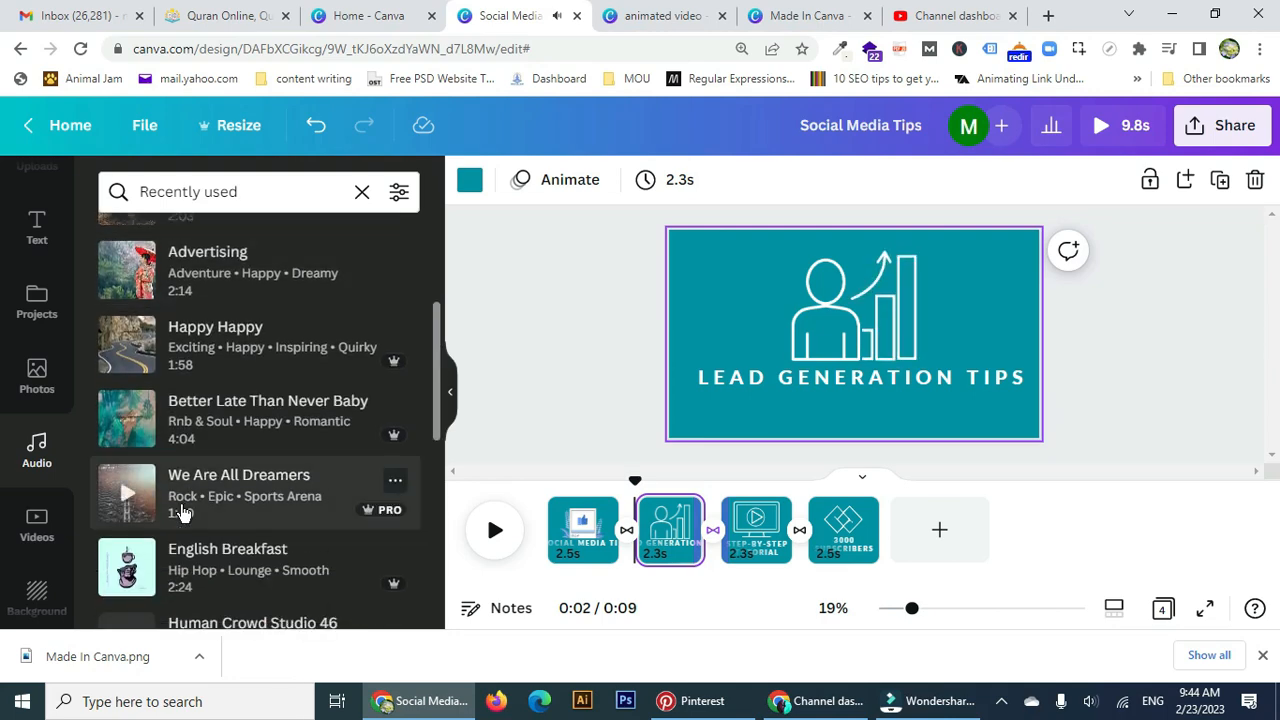
scroll(120, 506, "up", 3)
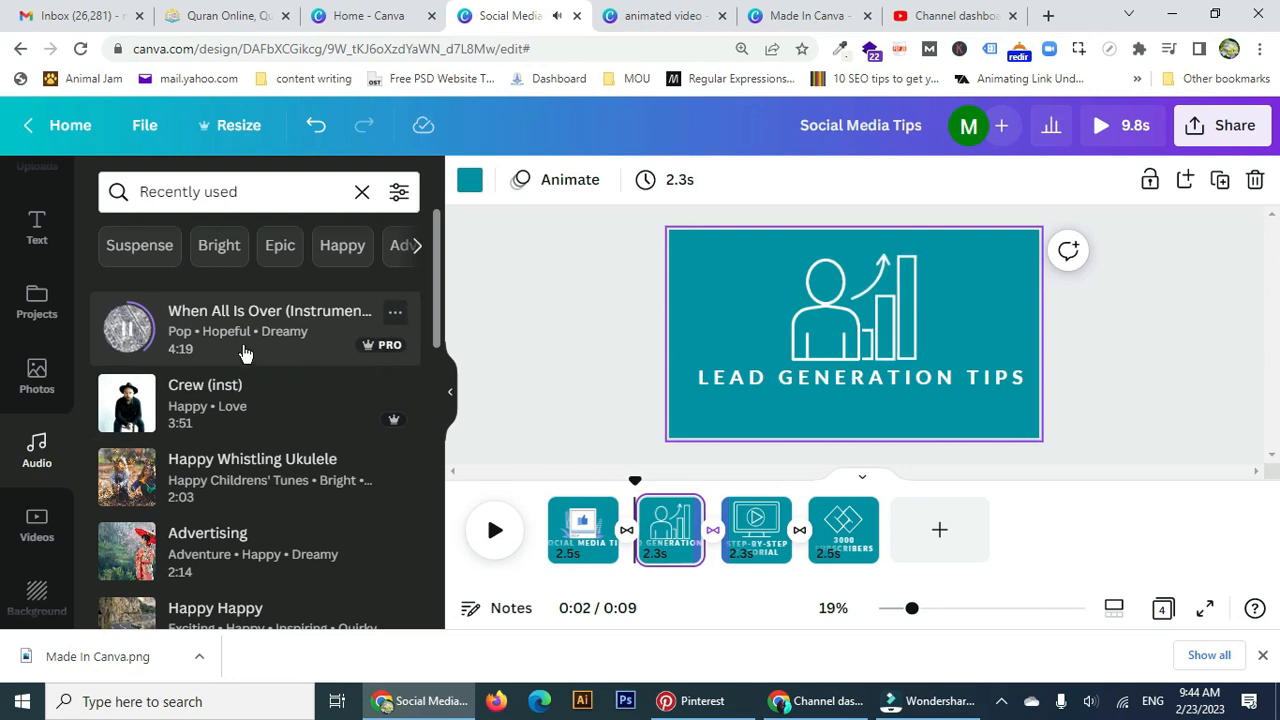
left_click_drag(500, 384, 553, 550)
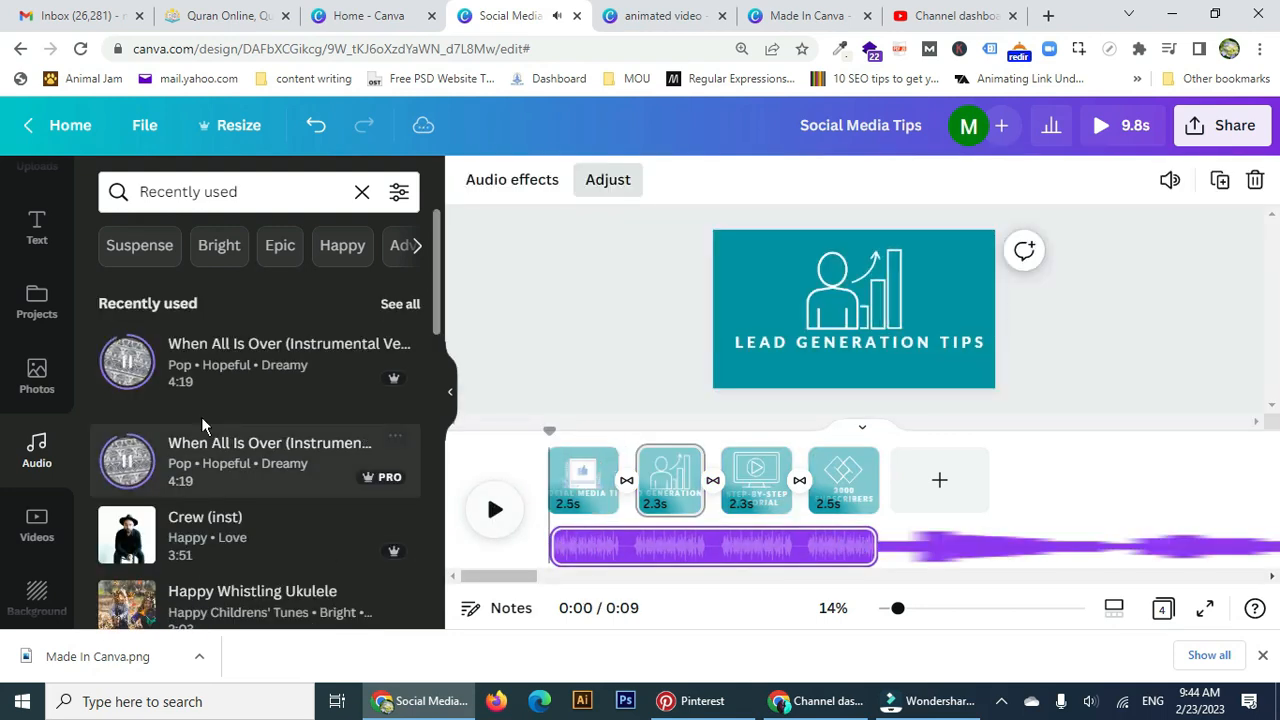
left_click(495, 512)
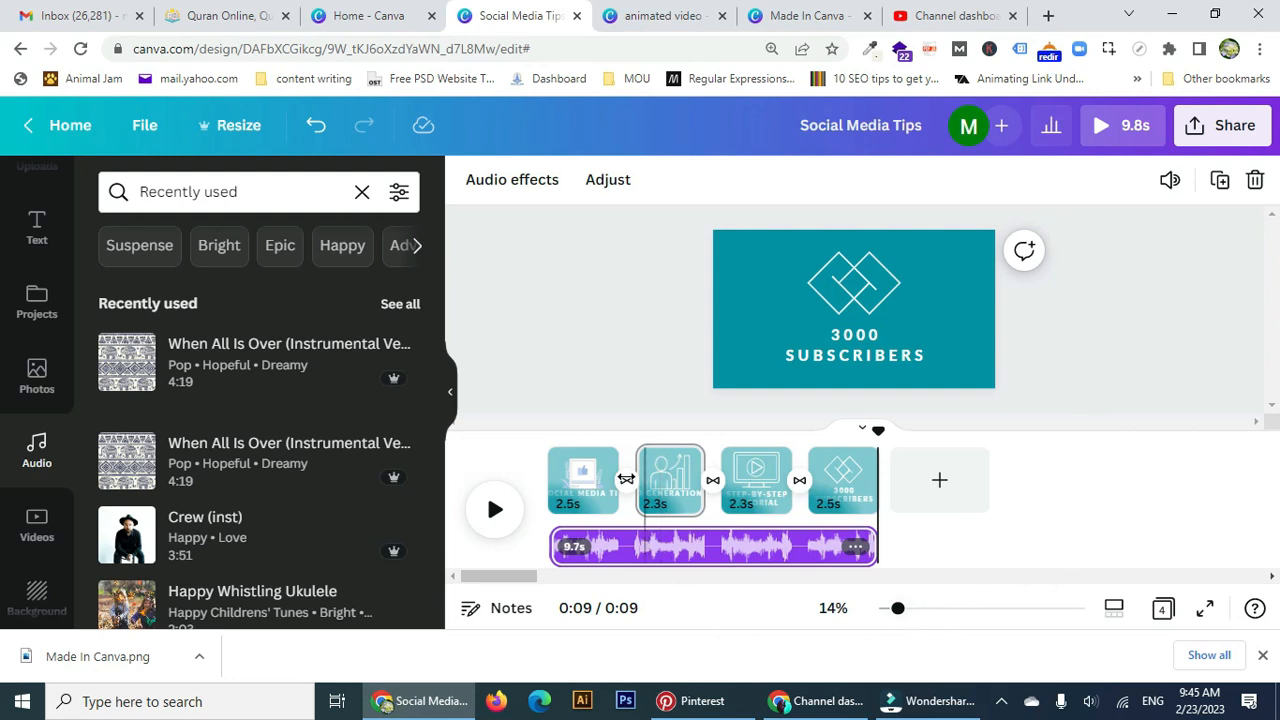
Bring the Filmora 'image torn' project to the front and show the hidden tray icons.
mouse_move(930, 701)
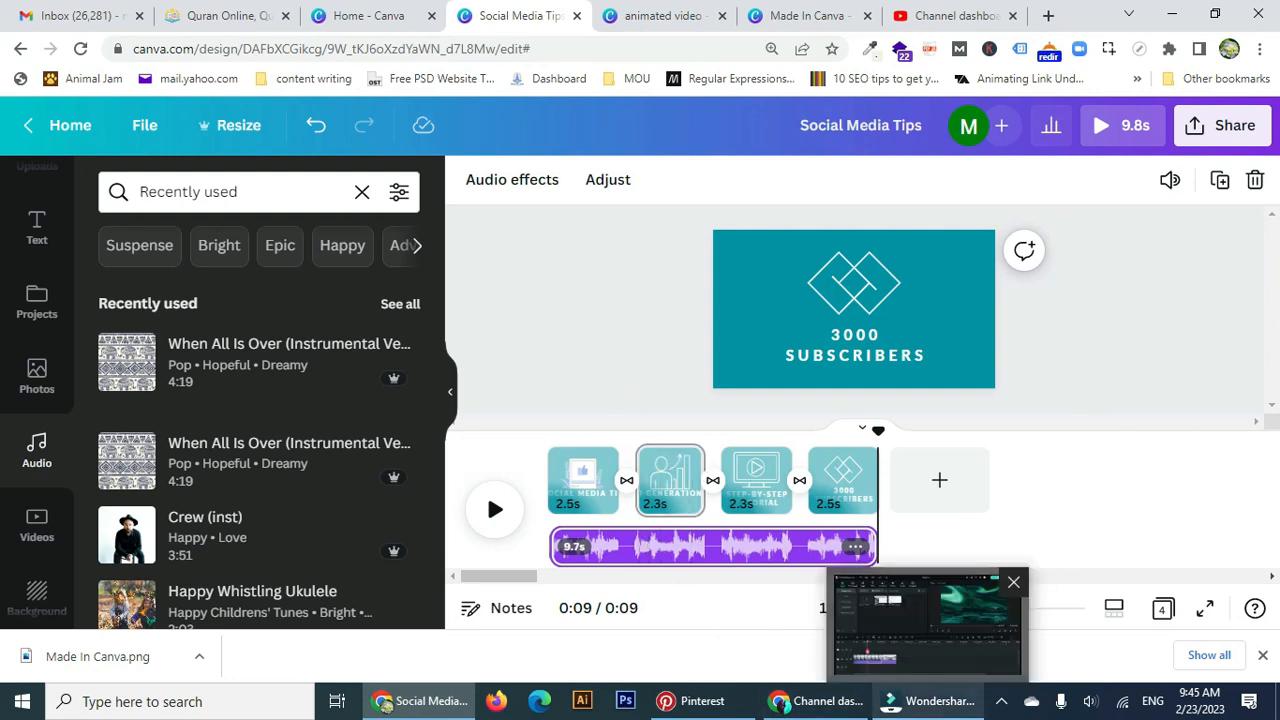
mouse_move(830, 705)
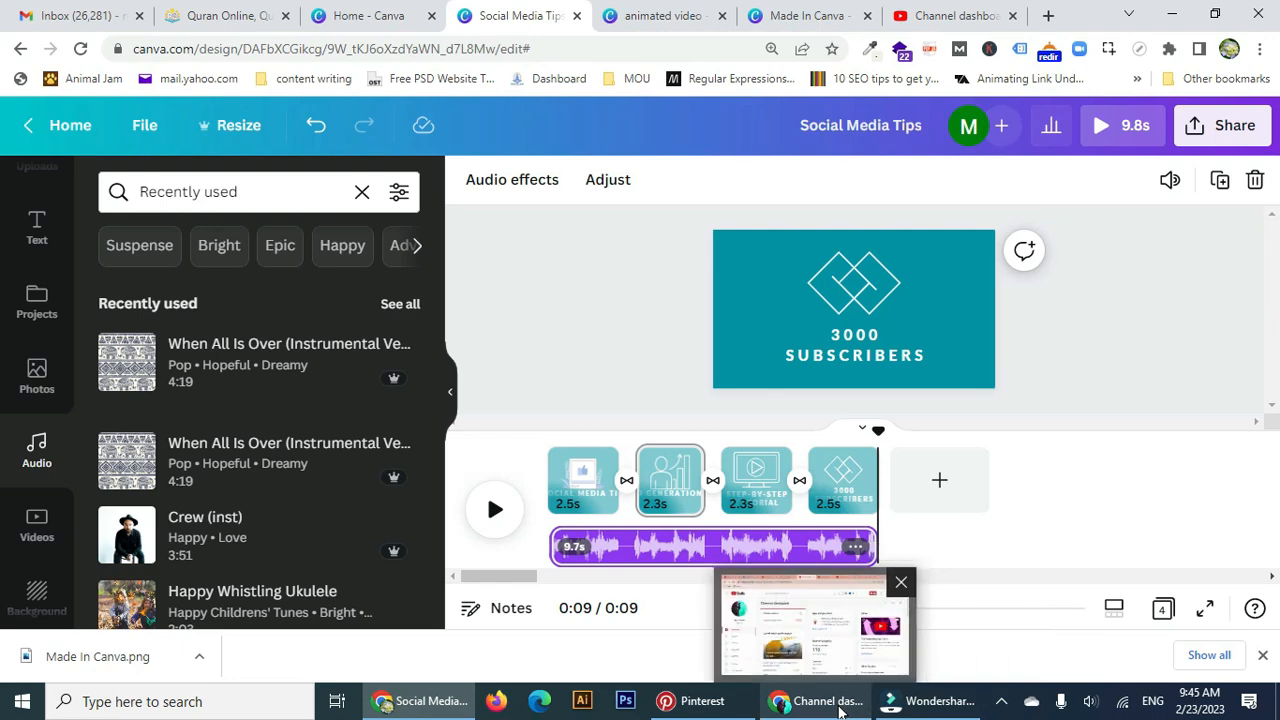
left_click(914, 704)
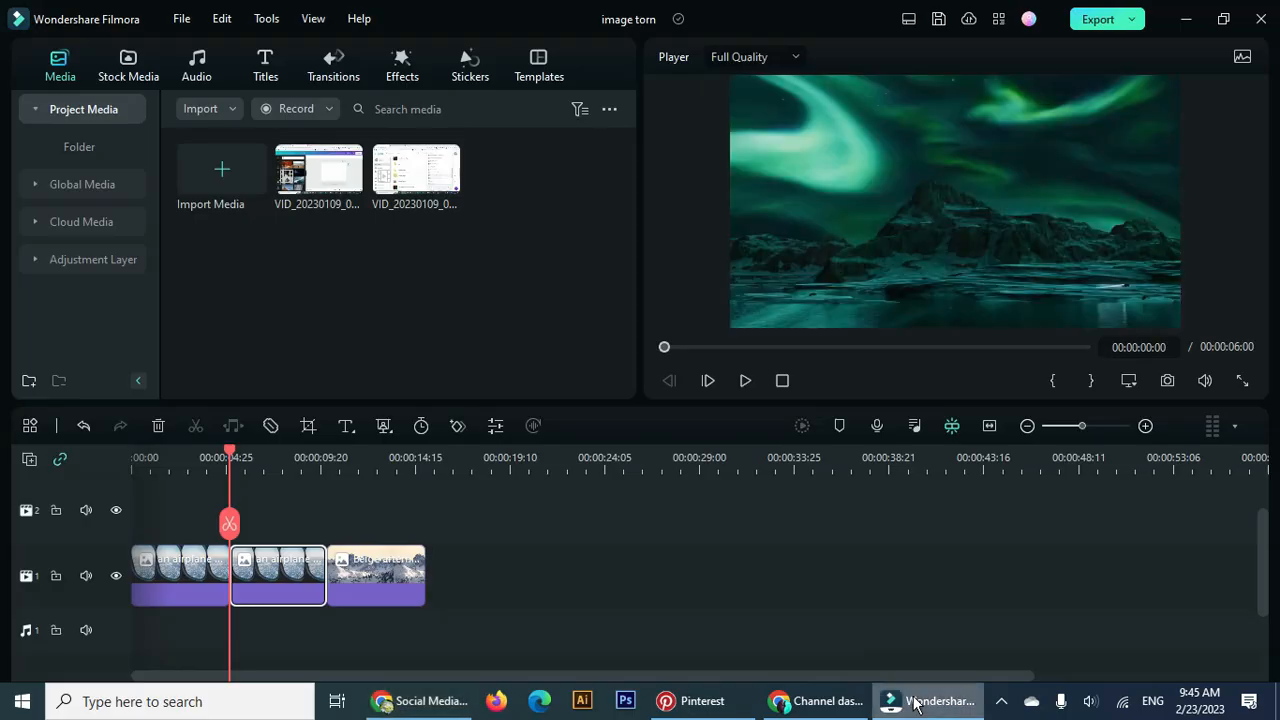
left_click(995, 705)
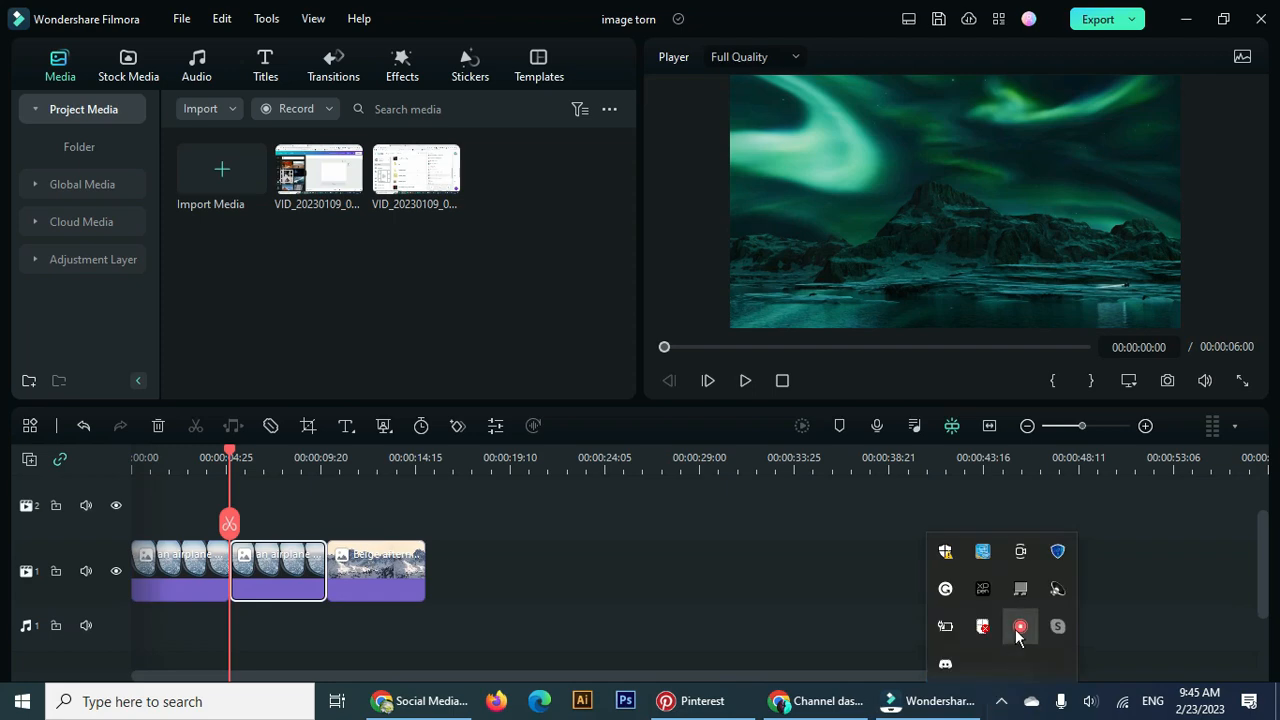